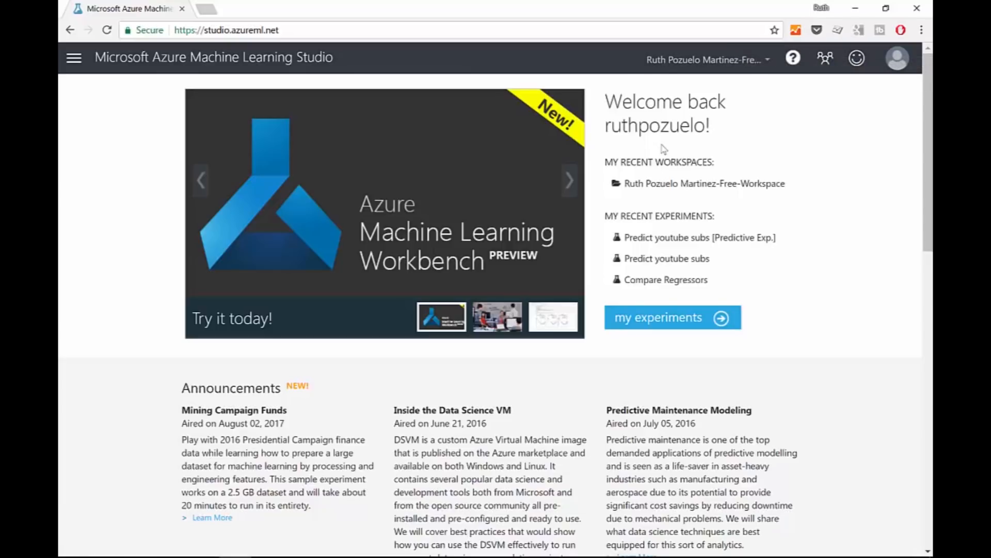
# - Open the list of own experiments from the home page and preview the Compare Regressors experiment
pyautogui.scroll(-15, 379, 488)
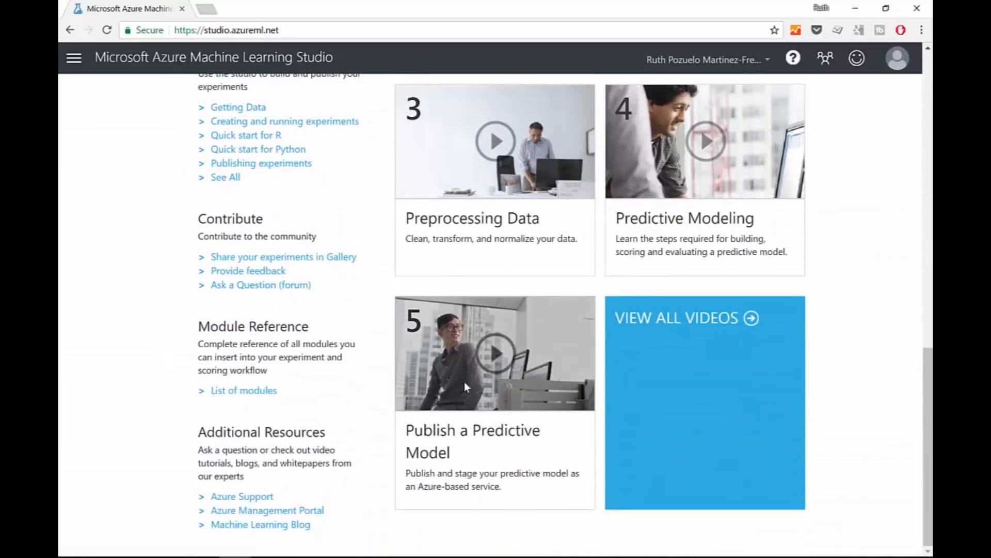
pyautogui.scroll(15, 607, 404)
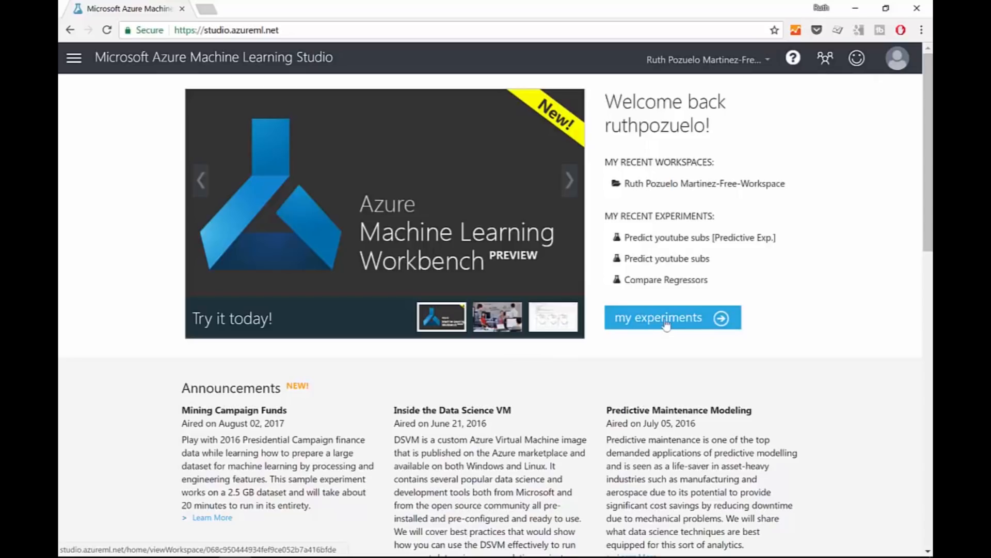
pyautogui.click(729, 327)
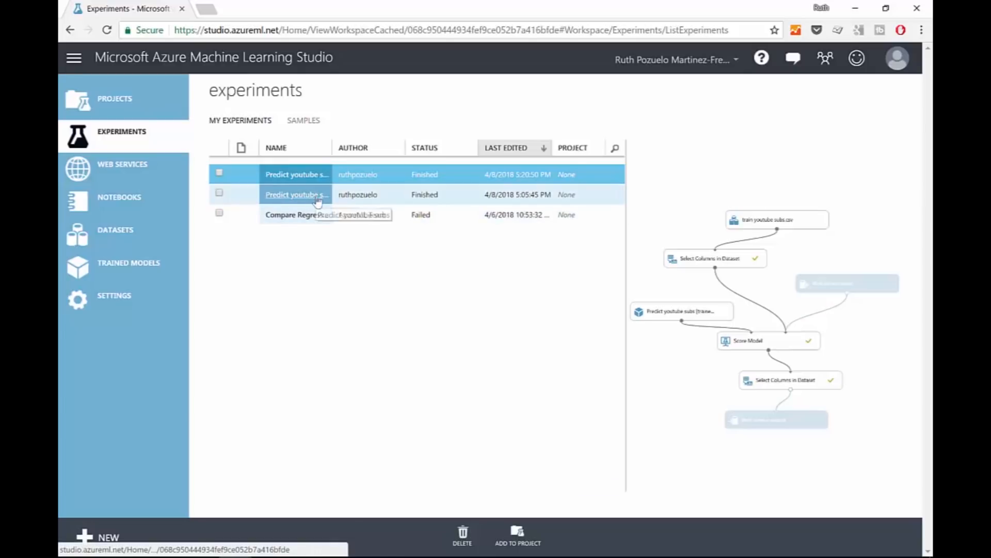
pyautogui.click(239, 216)
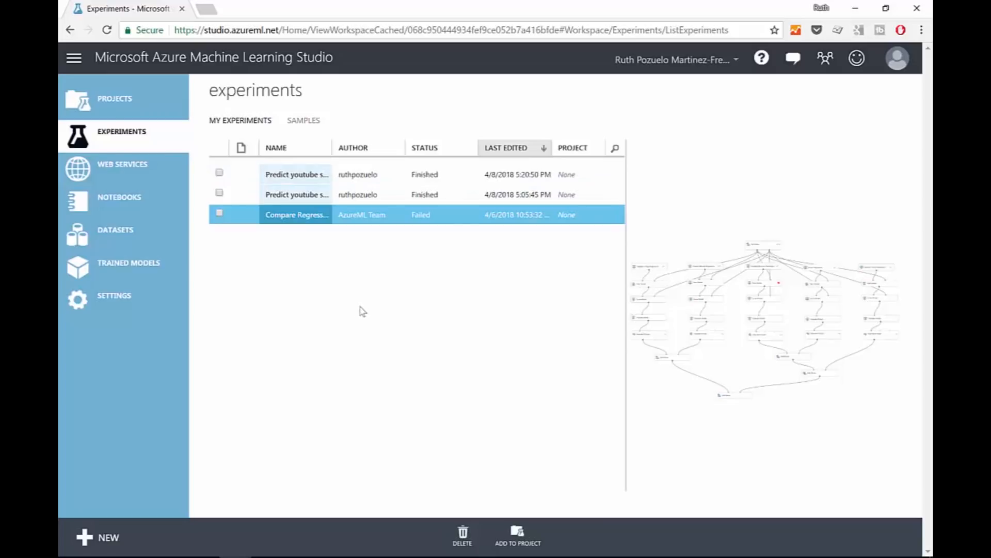
# - Start a new experiment and browse the available Microsoft sample experiment templates
pyautogui.click(96, 540)
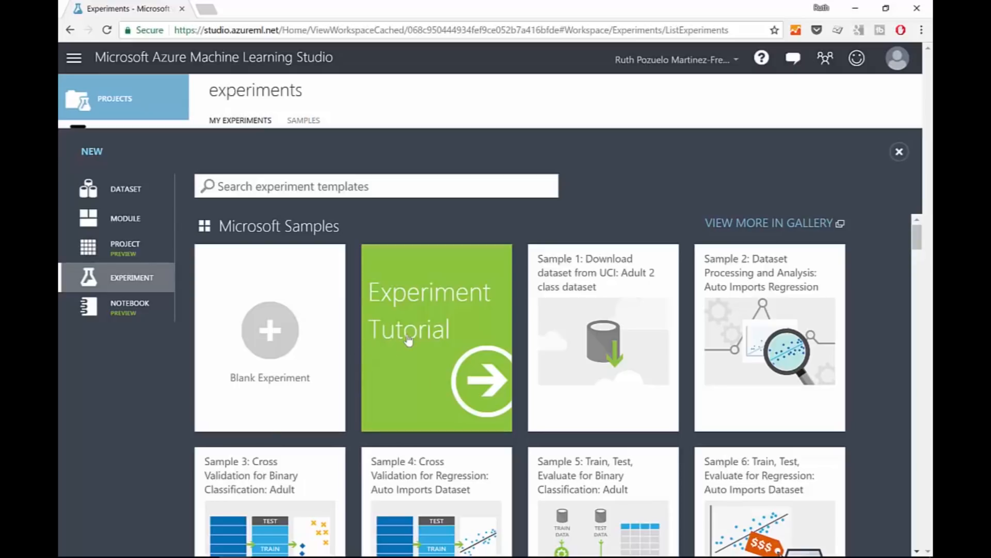
pyautogui.scroll(-10, 664, 393)
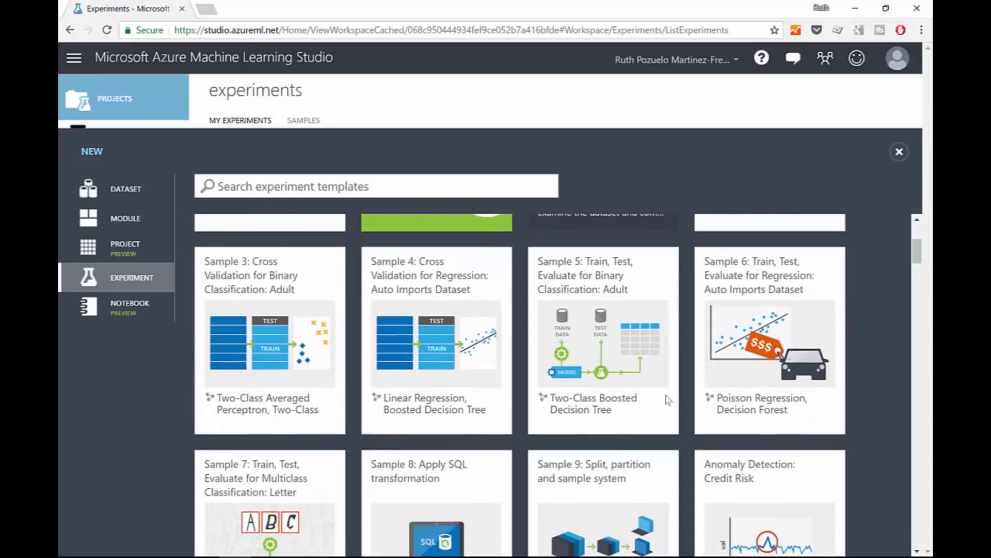
pyautogui.scroll(-8, 664, 399)
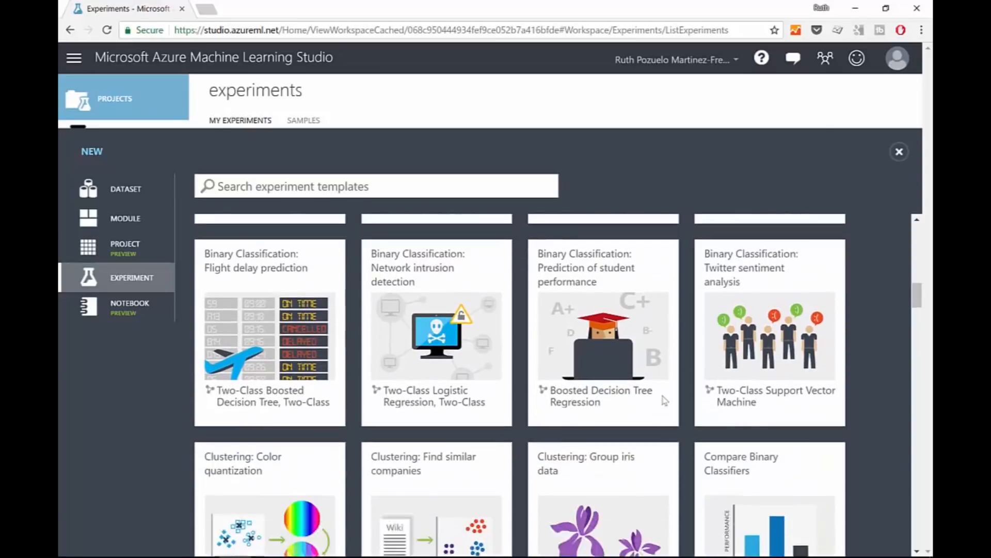
pyautogui.scroll(-9, 666, 395)
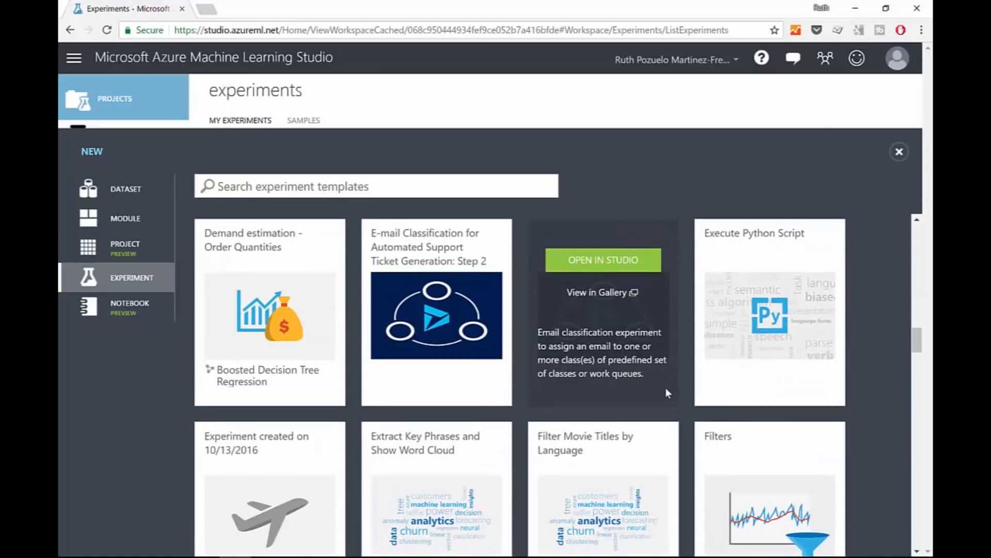
pyautogui.scroll(-14, 659, 402)
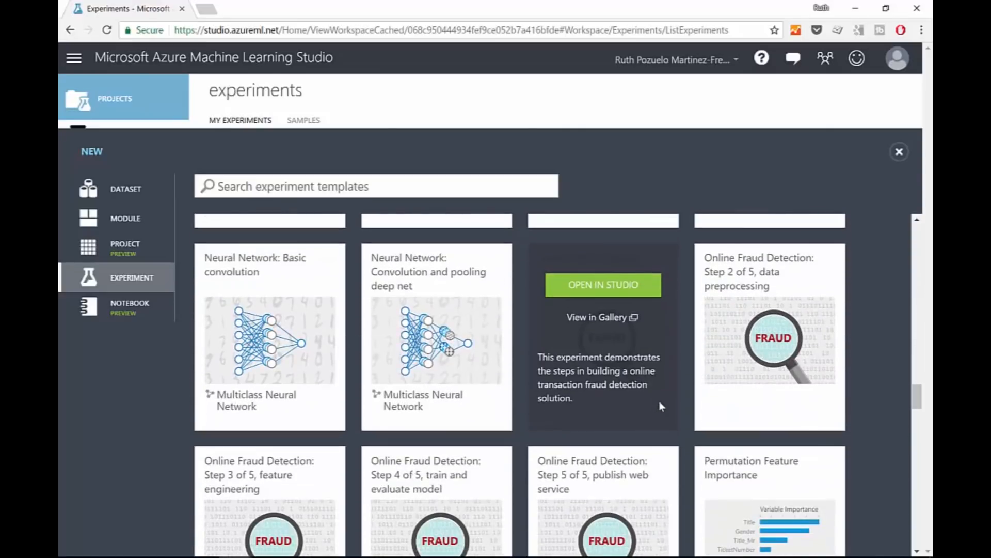
pyautogui.scroll(-6, 663, 406)
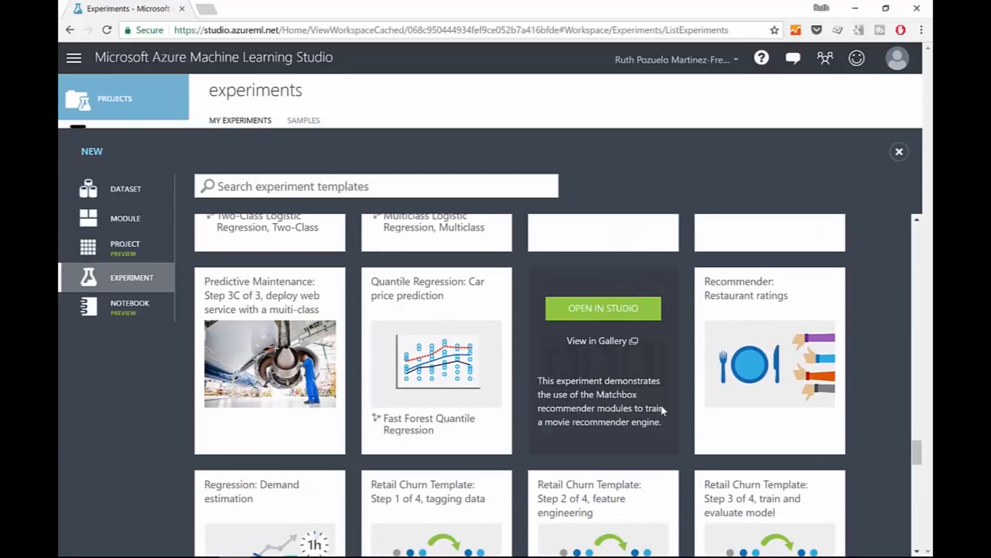
pyautogui.scroll(-6, 671, 421)
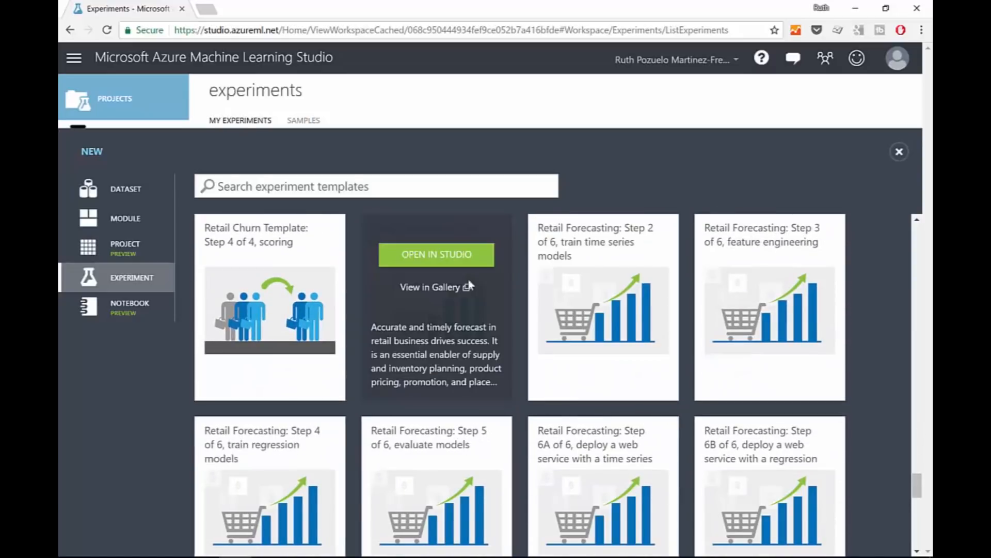
pyautogui.scroll(-1, 590, 463)
pyautogui.scroll(-6, 590, 464)
pyautogui.scroll(20, 594, 336)
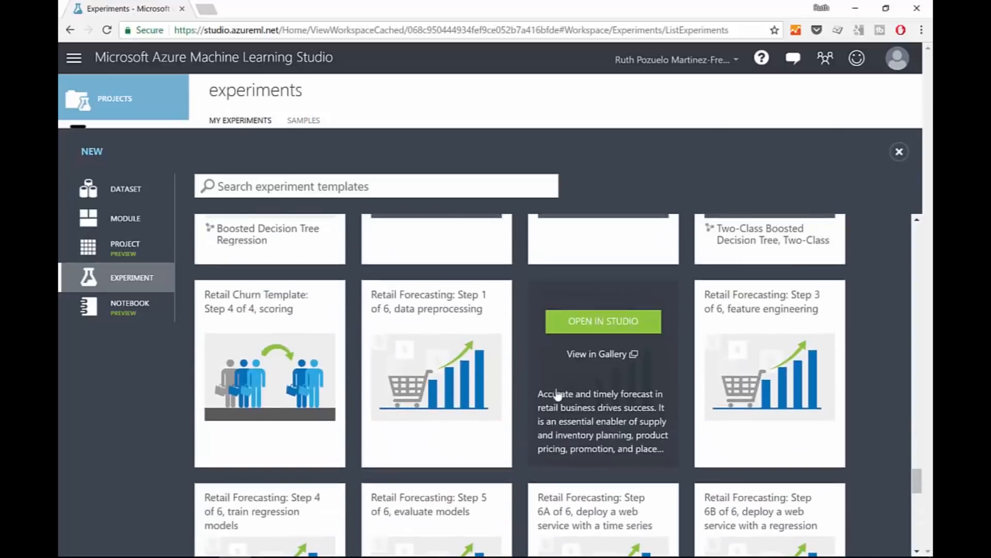
pyautogui.scroll(20, 591, 363)
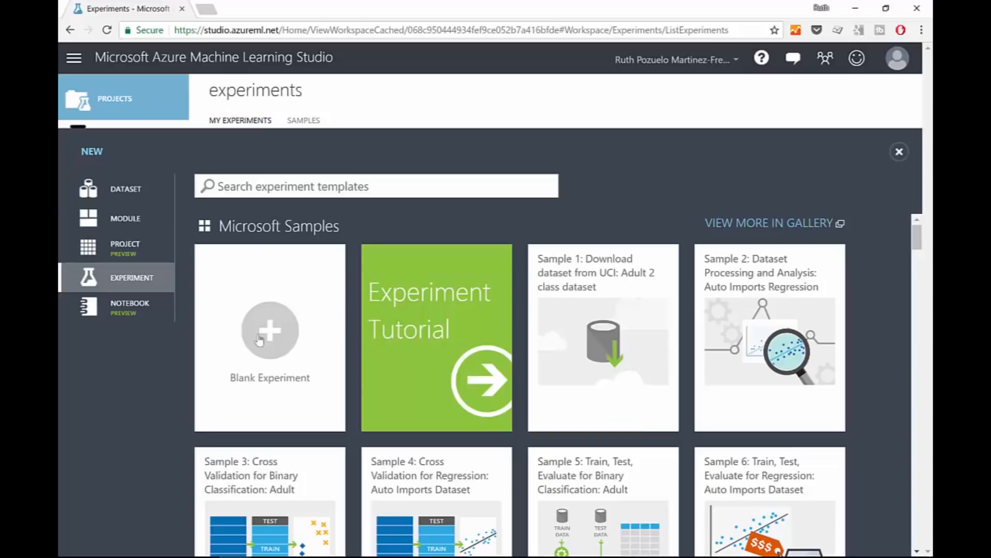
# - Create a blank experiment and place the saved dataset train youtube subs.csv near the top of the canvas
pyautogui.click(270, 343)
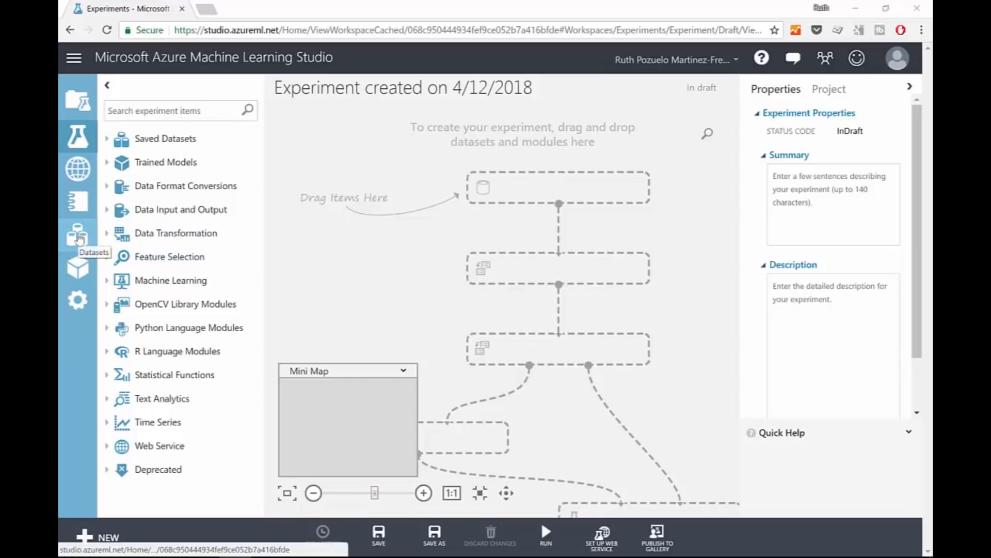
pyautogui.click(107, 138)
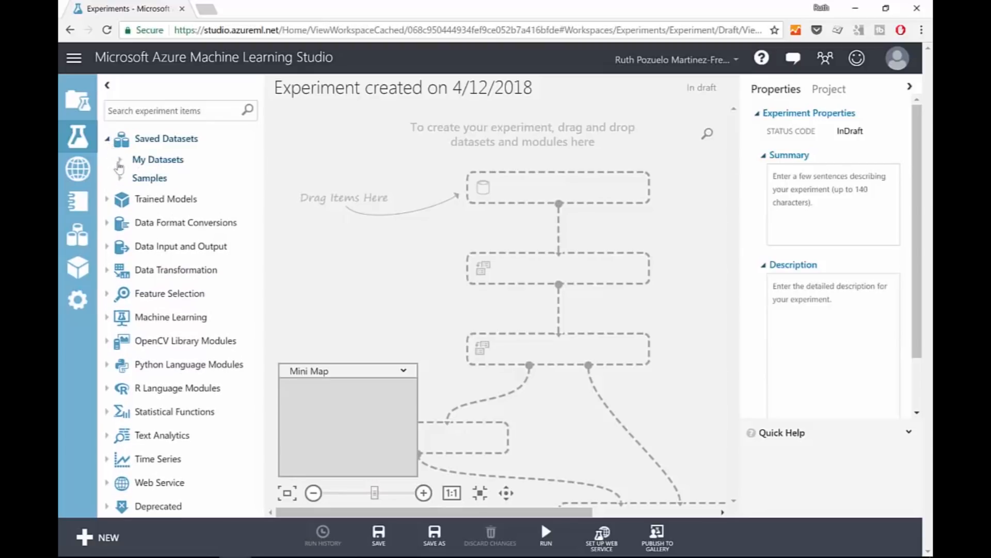
pyautogui.click(119, 161)
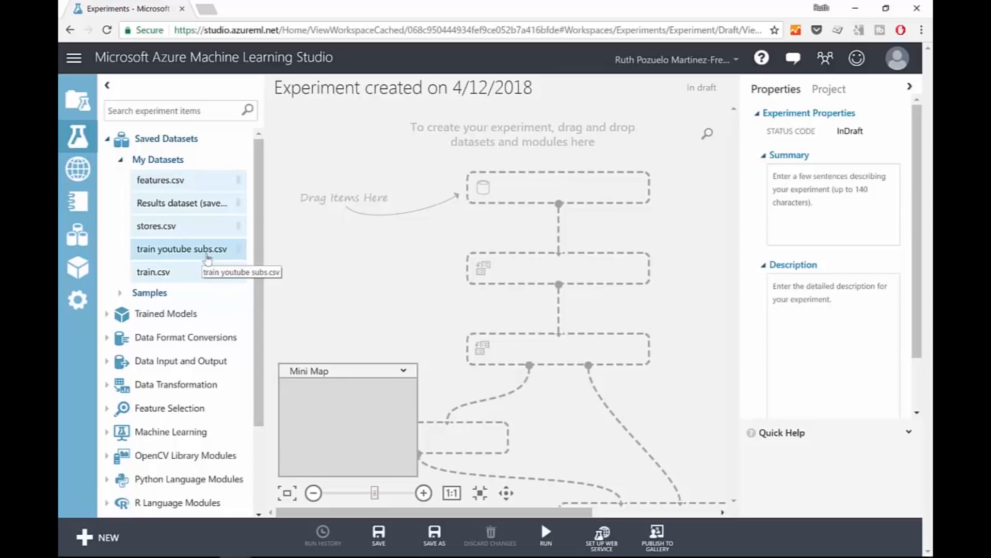
pyautogui.moveTo(208, 256); pyautogui.dragTo(579, 191)
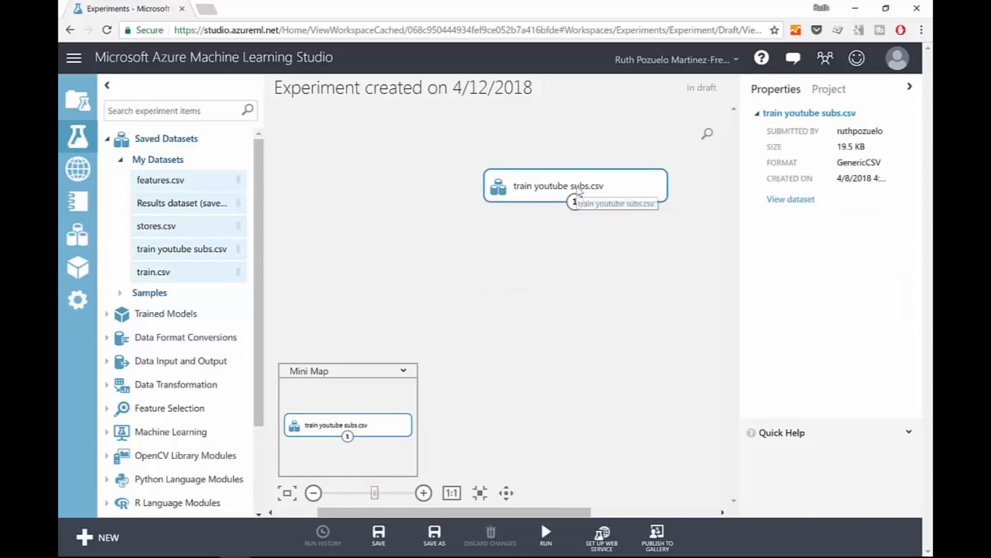
pyautogui.moveTo(578, 191); pyautogui.dragTo(544, 185)
# - Visualize the train youtube subs.csv dataset and look through its Date, Total Subs and Total Views rows
pyautogui.rightClick(517, 202)
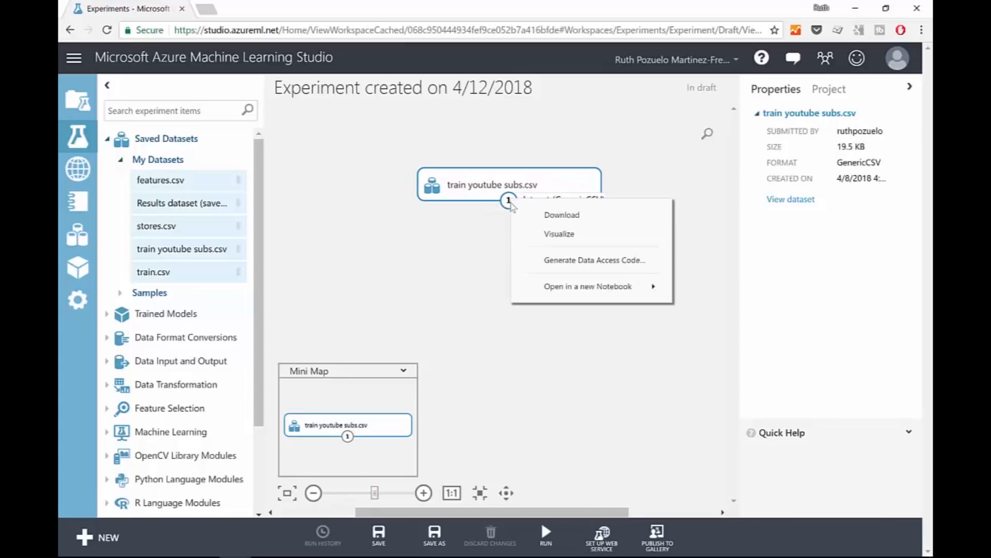
pyautogui.click(575, 235)
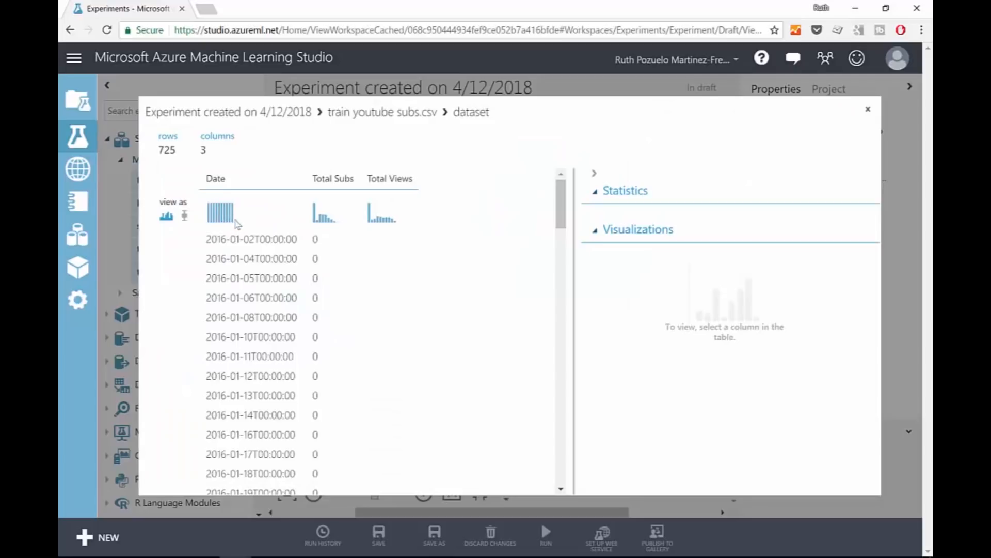
pyautogui.scroll(-5, 262, 242)
pyautogui.scroll(6, 263, 240)
pyautogui.scroll(-7, 343, 217)
pyautogui.scroll(-14, 346, 237)
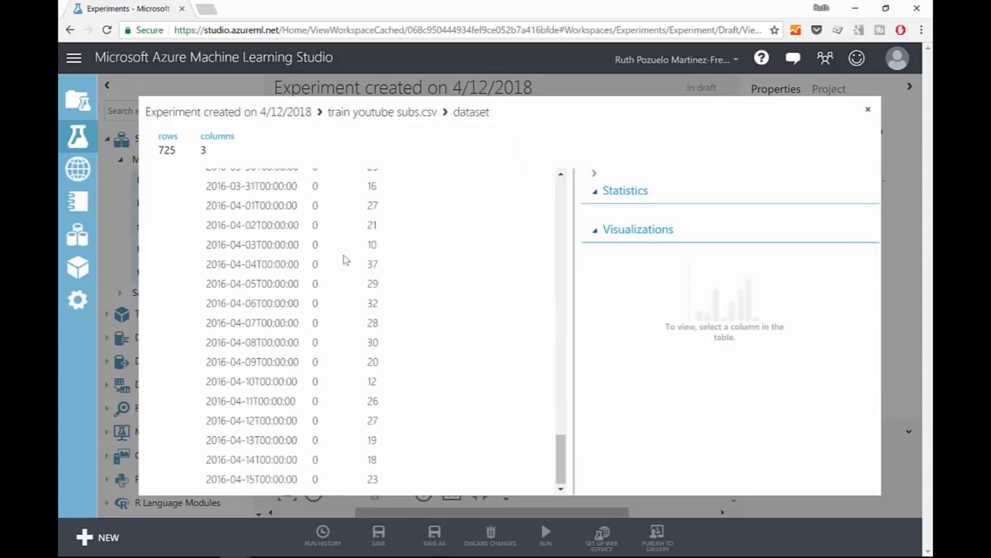
pyautogui.scroll(20, 436, 235)
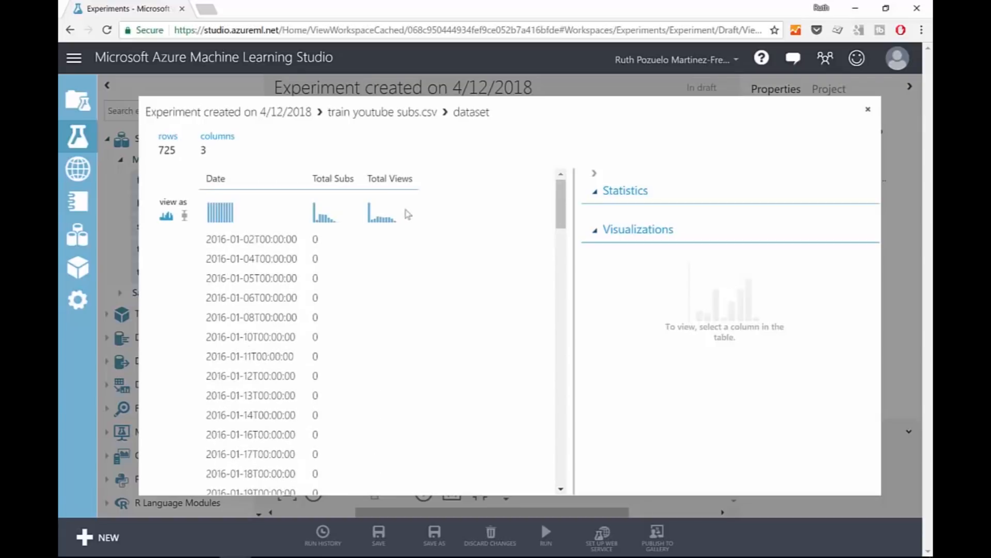
pyautogui.scroll(-9, 416, 232)
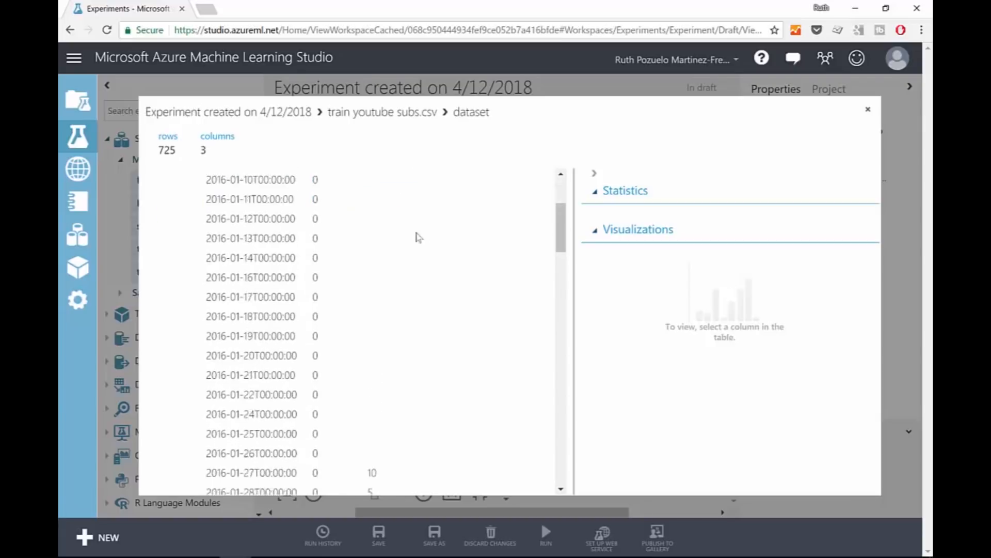
pyautogui.scroll(-18, 412, 275)
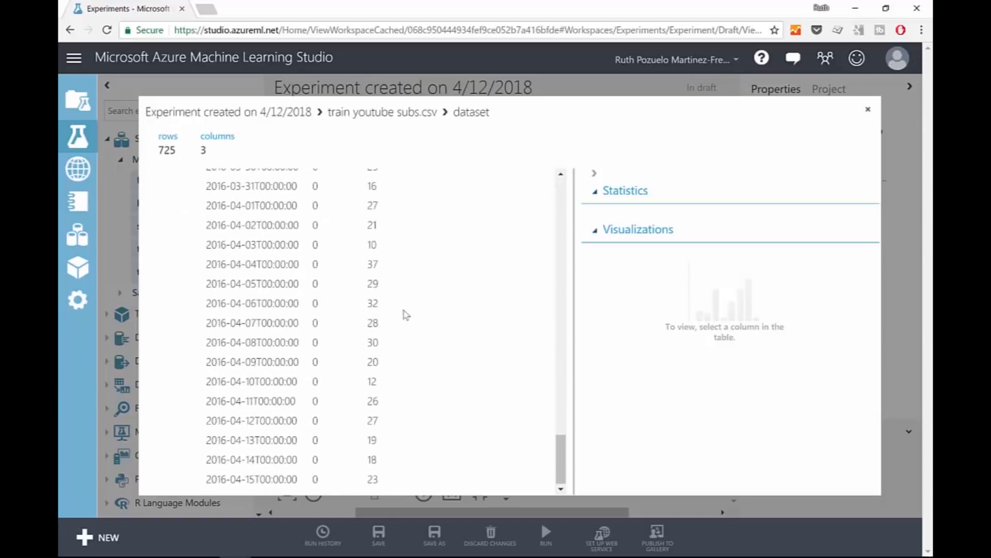
pyautogui.scroll(20, 439, 295)
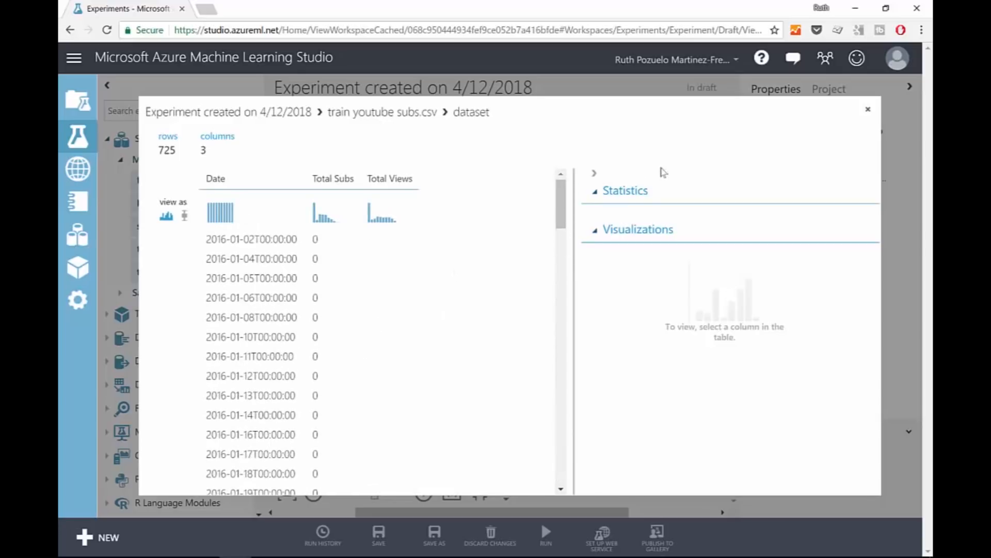
# - Examine the column statistics of the dataset, comparing Date and Total Subs
pyautogui.click(596, 195)
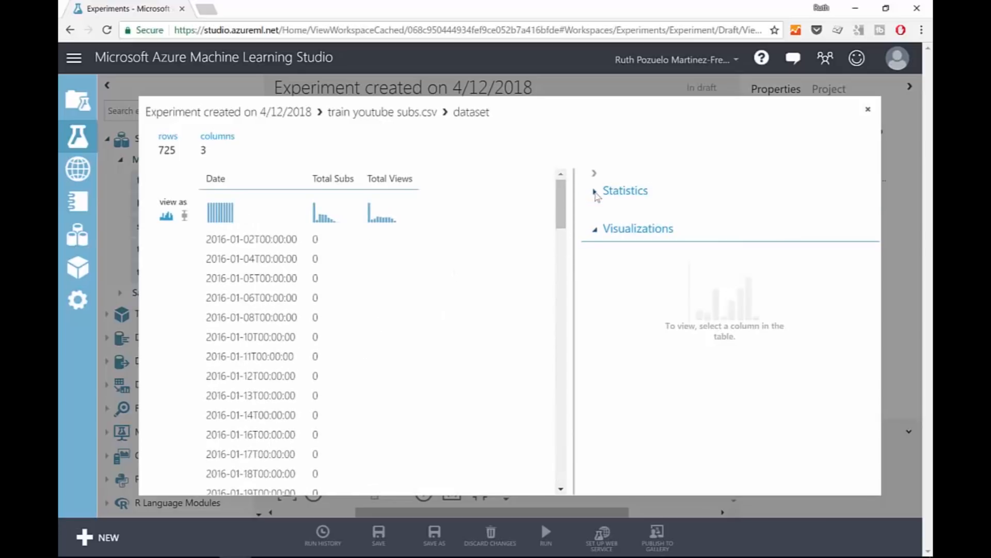
pyautogui.click(597, 234)
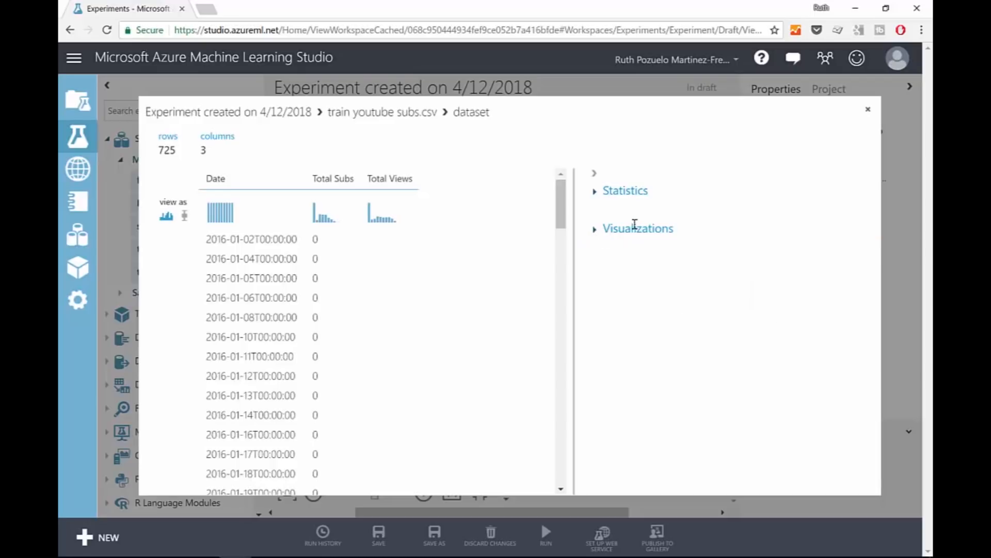
pyautogui.doubleClick(619, 192)
pyautogui.click(322, 223)
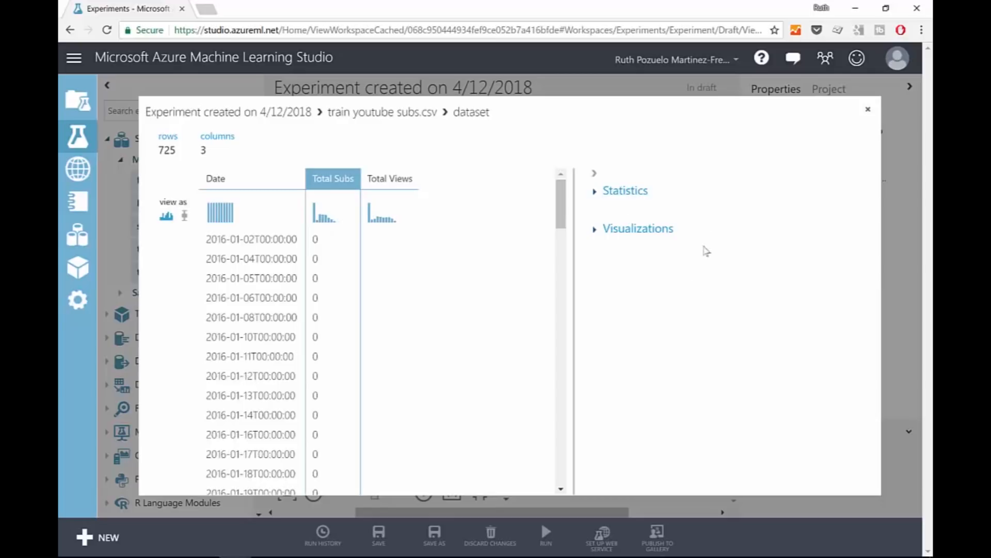
pyautogui.click(370, 209)
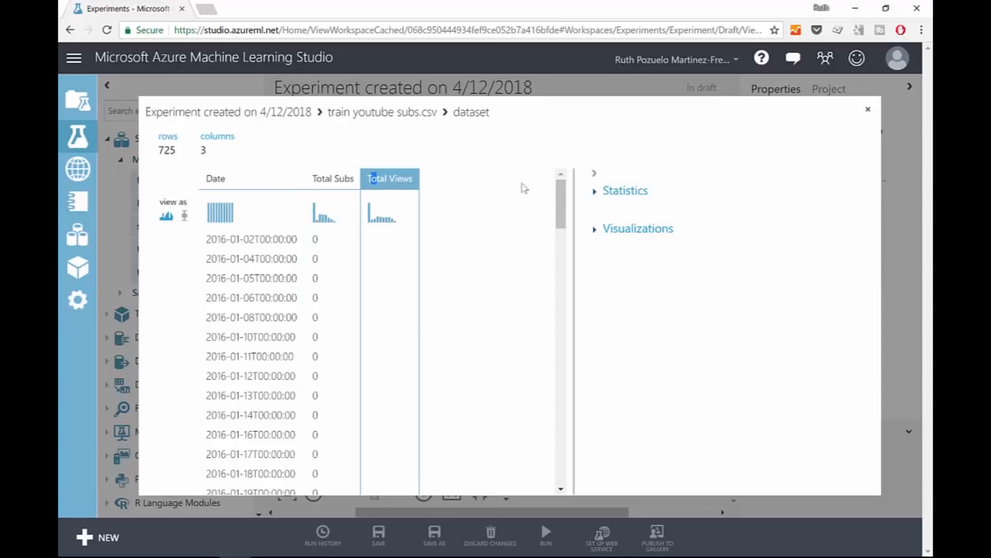
pyautogui.click(596, 193)
pyautogui.click(318, 176)
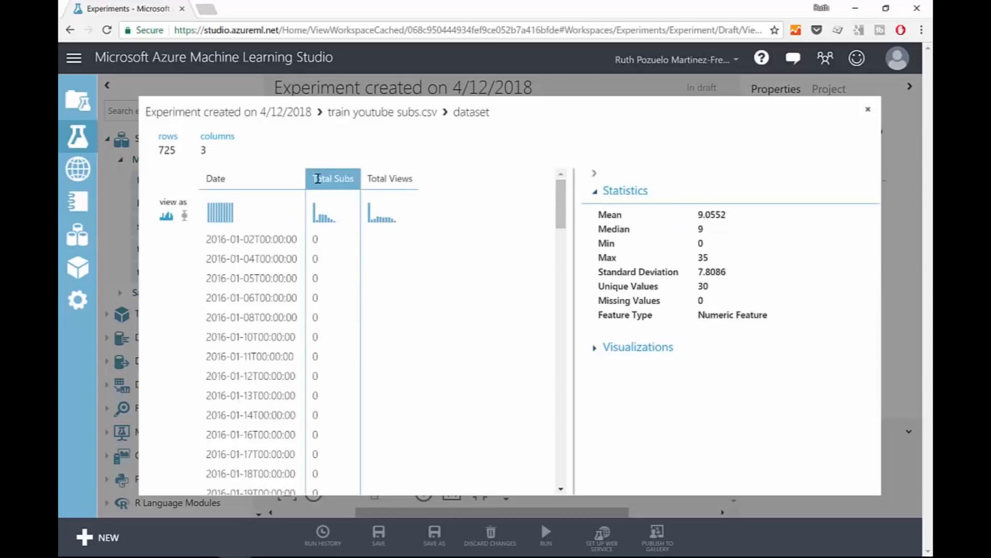
pyautogui.click(263, 182)
pyautogui.click(356, 182)
# - Examine the Total Subs histogram and its display options, and close the dataset visualization
pyautogui.click(601, 350)
pyautogui.scroll(-5, 738, 387)
pyautogui.scroll(4, 754, 393)
pyautogui.scroll(-4, 764, 380)
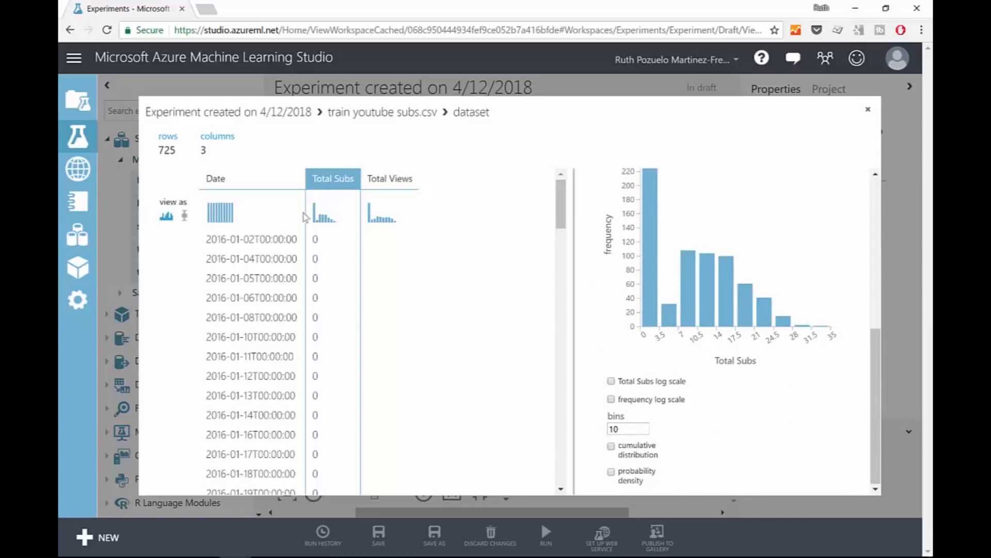
pyautogui.click(868, 109)
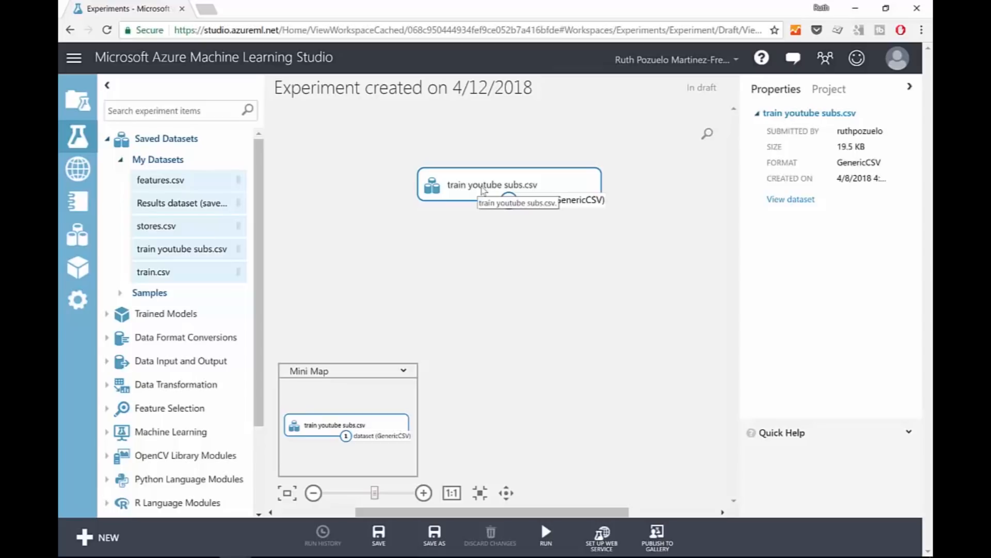
# - Search the experiment items for "split" and place a Split Data module directly below the dataset
pyautogui.click(156, 111)
pyautogui.write('split')
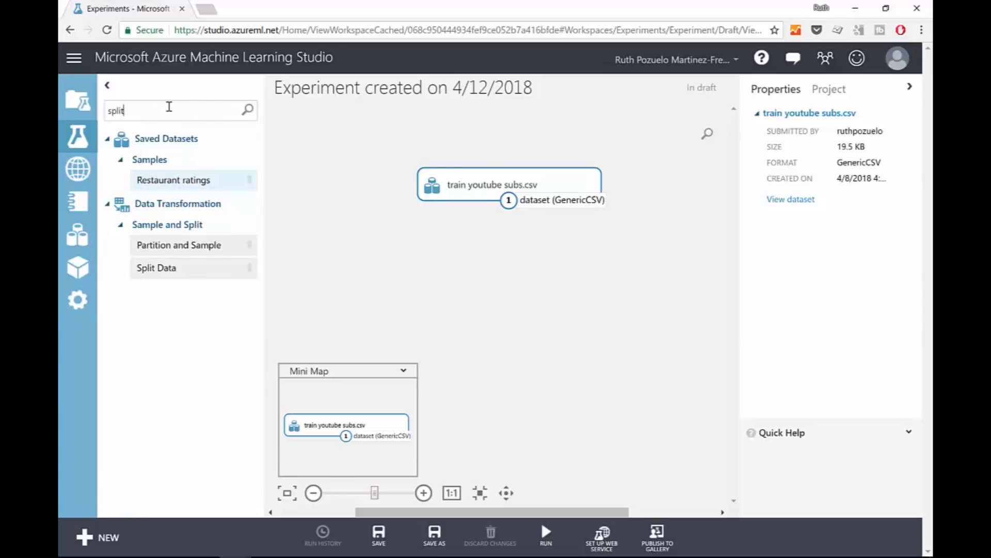
pyautogui.click(173, 268)
pyautogui.moveTo(263, 264); pyautogui.dragTo(504, 255)
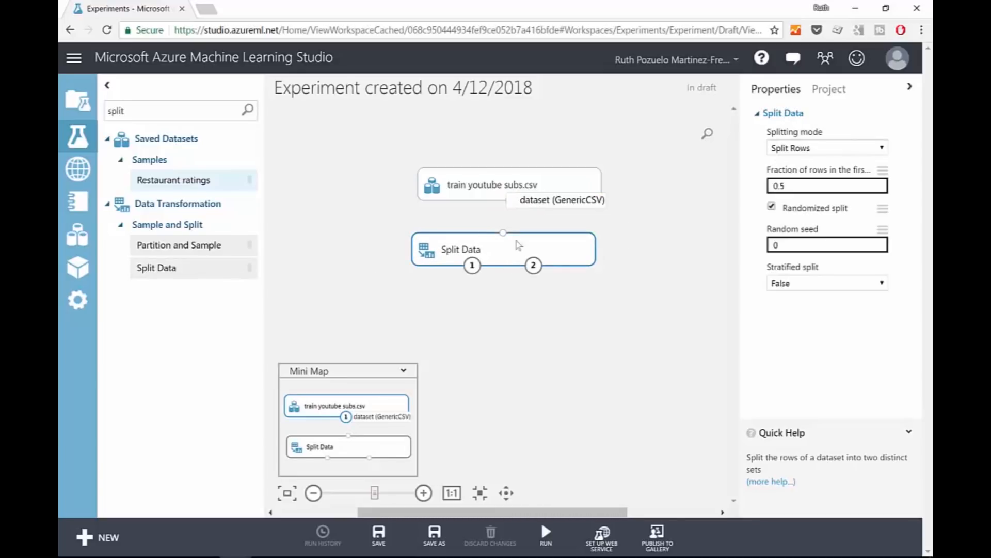
pyautogui.moveTo(518, 249); pyautogui.dragTo(523, 248)
# - Connect the dataset's output to the Split Data module's input and select the Split Data module
pyautogui.moveTo(508, 202); pyautogui.dragTo(503, 240)
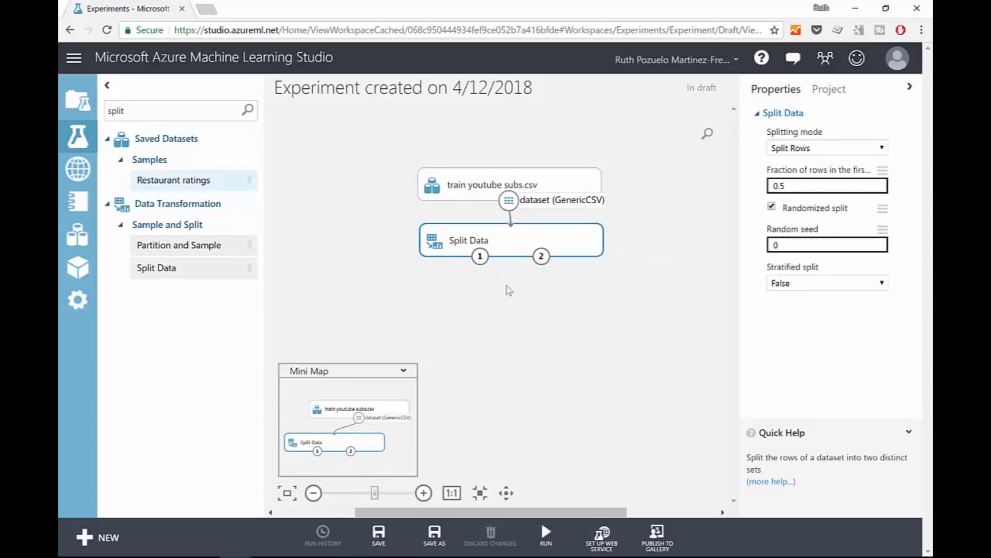
pyautogui.click(532, 312)
pyautogui.click(504, 238)
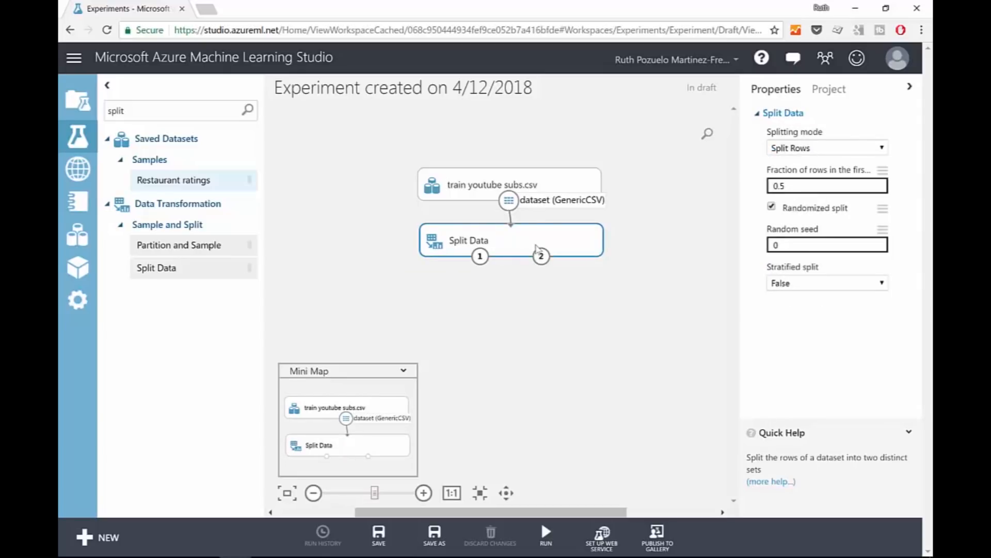
# - Set the Split Data module's fraction of rows in the first output to 0.7 and its random seed to 12345
pyautogui.click(832, 182)
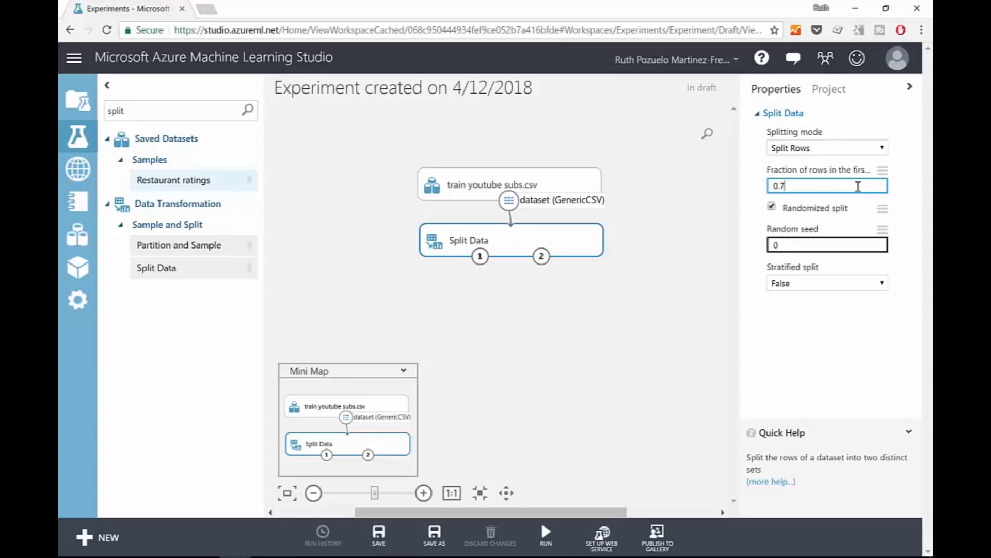
pyautogui.moveTo(843, 247); pyautogui.dragTo(737, 254)
pyautogui.write('12345')
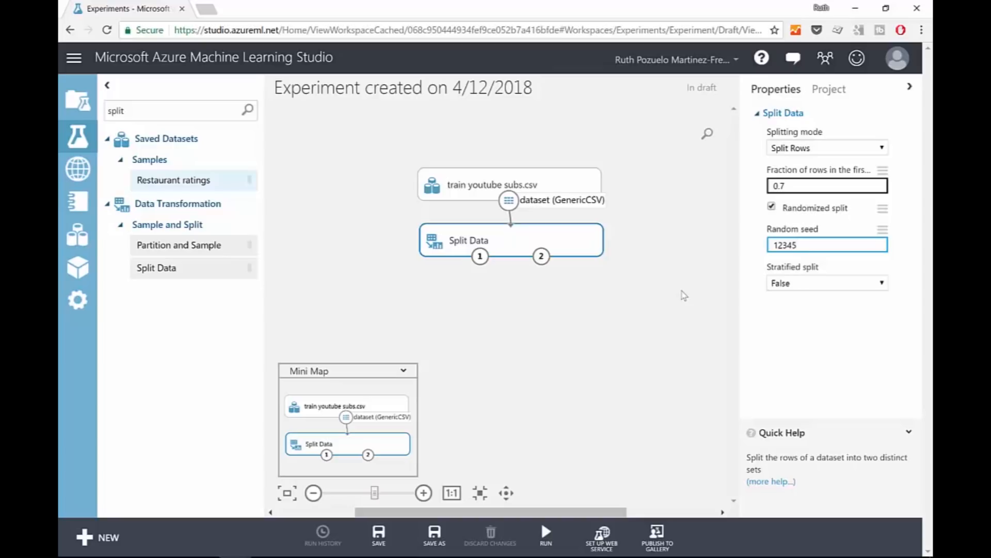
pyautogui.click(531, 343)
pyautogui.click(540, 259)
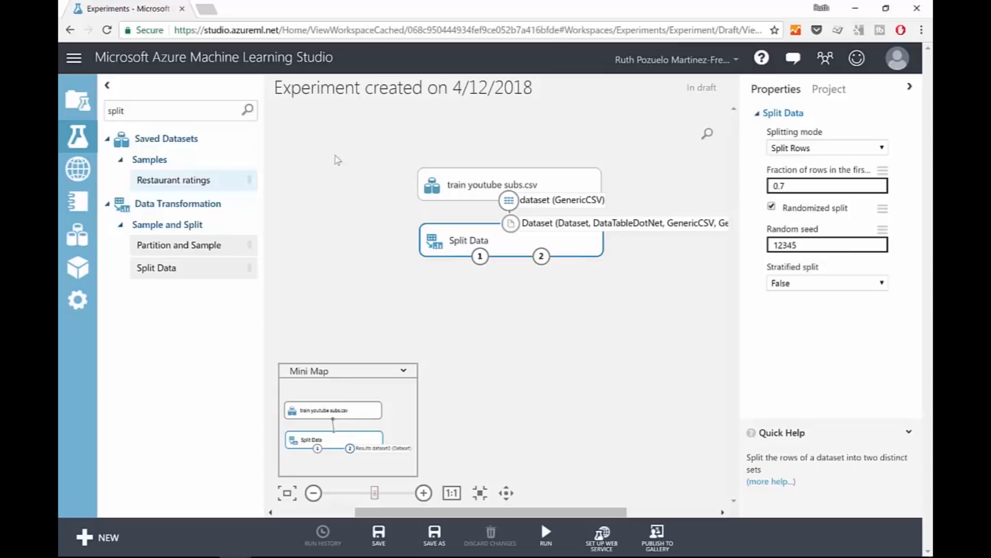
# - Add a Train Model module below Split Data and connect Split Data's first output to its dataset input
pyautogui.doubleClick(177, 115)
pyautogui.write('train mode')
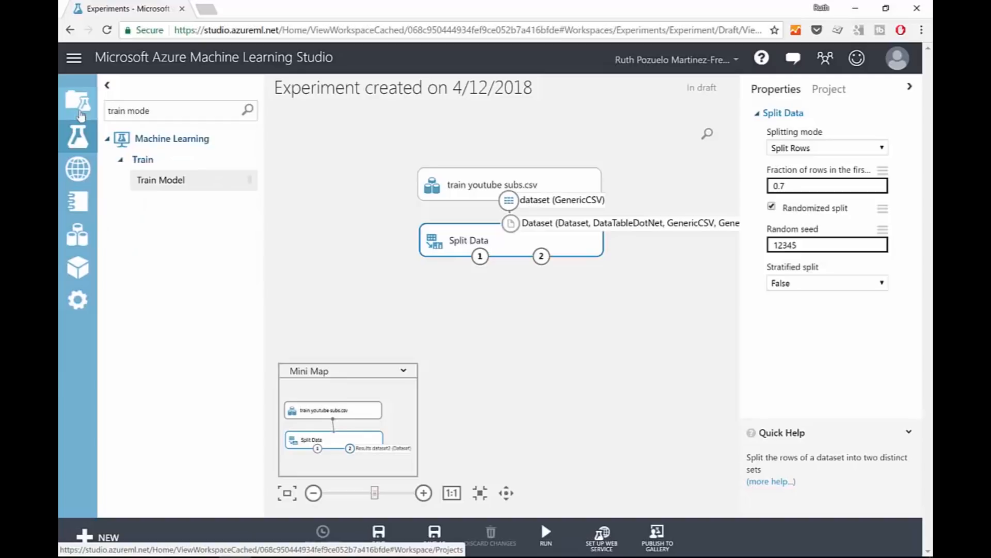
pyautogui.moveTo(161, 180); pyautogui.dragTo(515, 312)
pyautogui.moveTo(480, 256)
pyautogui.mouseDown()
pyautogui.moveTo(481, 297)
pyautogui.moveTo(481, 269)
pyautogui.moveTo(483, 292)
pyautogui.moveTo(466, 321)
pyautogui.moveTo(548, 301)
pyautogui.moveTo(561, 307)
pyautogui.mouseUp()
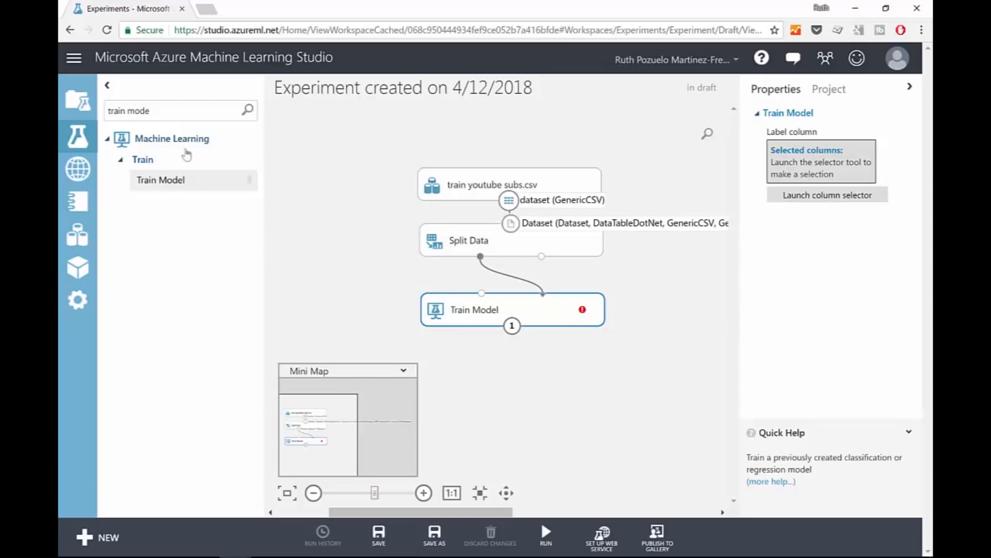
# - Search the experiment items for "regression" and place a Linear Regression module to the left of Split Data
pyautogui.moveTo(165, 111); pyautogui.dragTo(104, 101)
pyautogui.write('regression')
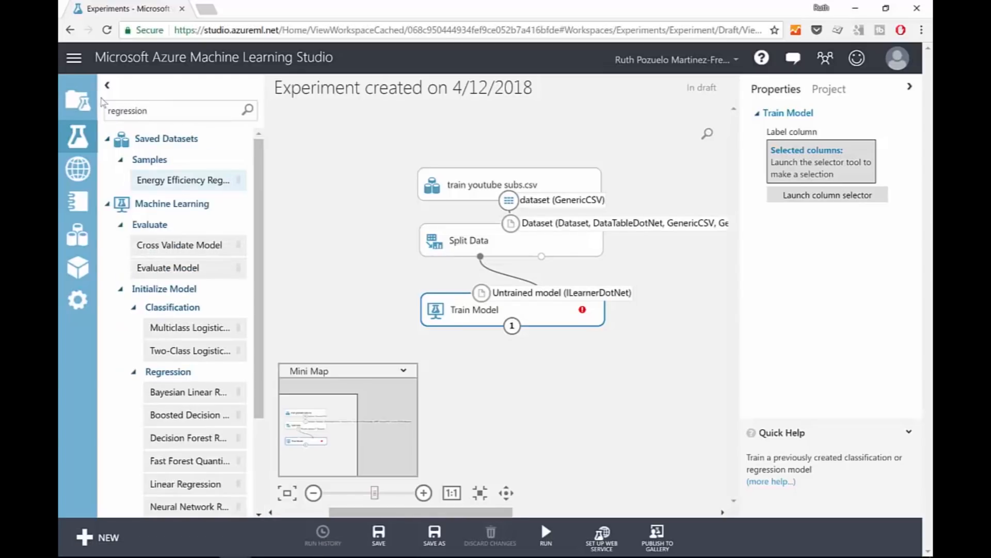
pyautogui.scroll(-3, 237, 336)
pyautogui.moveTo(210, 355); pyautogui.dragTo(285, 263)
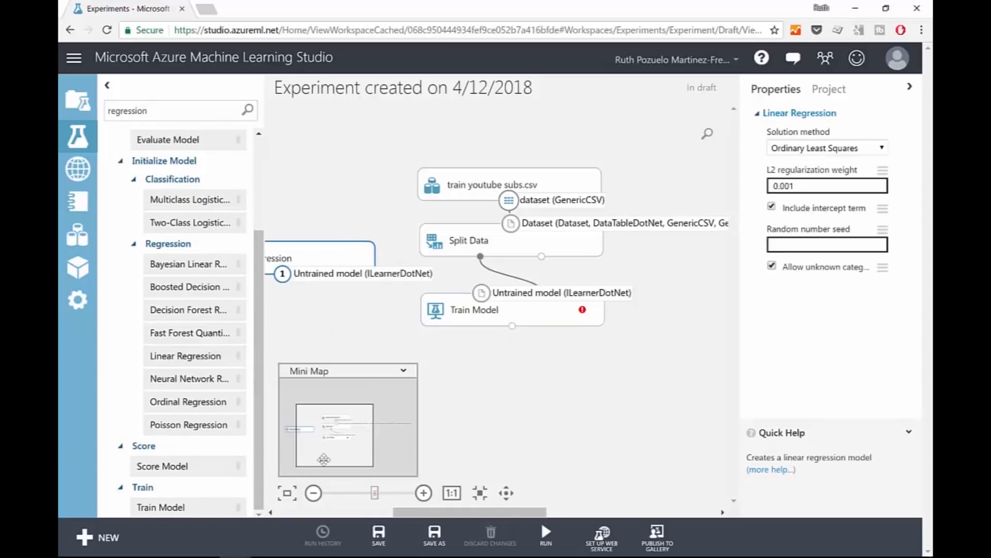
# - Connect Linear Regression's output to Train Model's untrained model input and move Linear Regression closer to Split Data
pyautogui.click(313, 493)
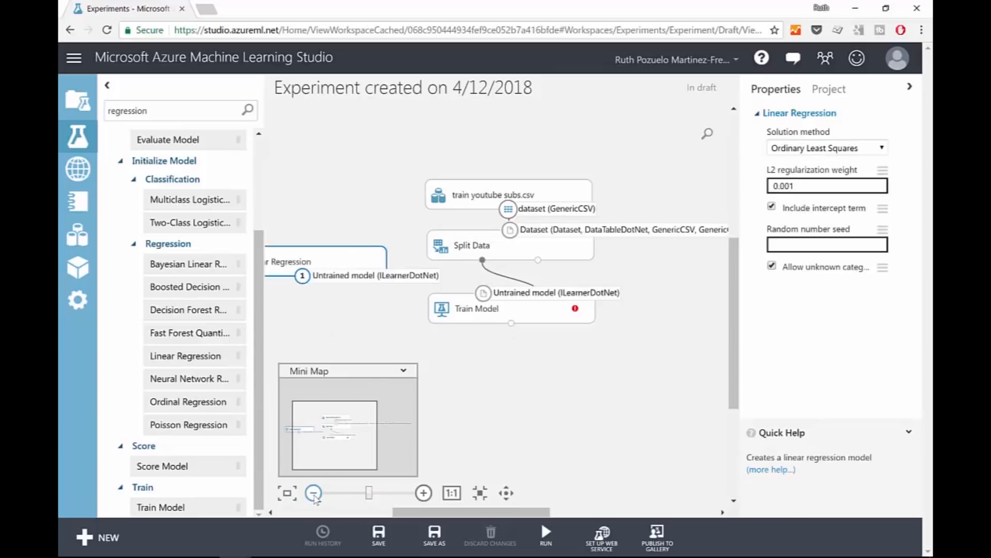
pyautogui.click(313, 493)
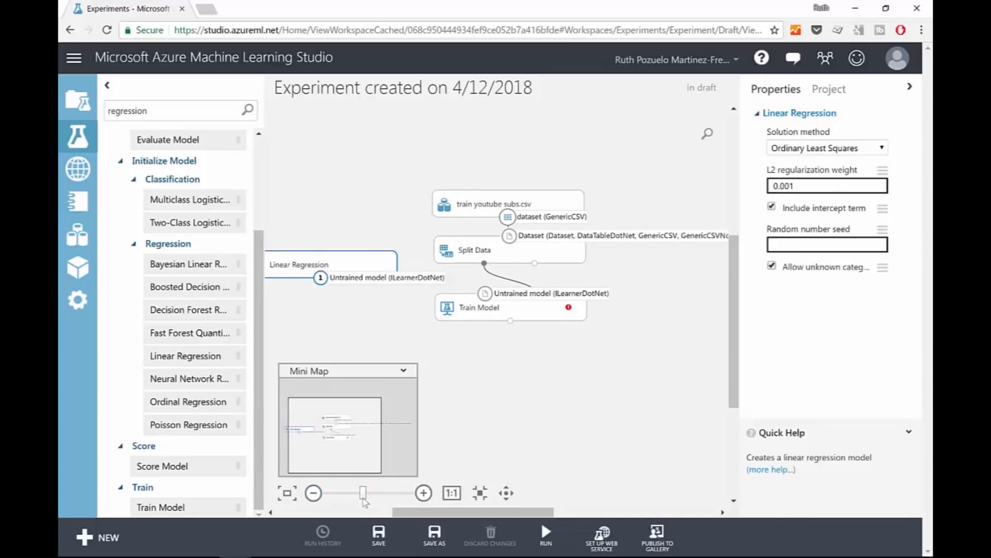
pyautogui.moveTo(364, 494); pyautogui.dragTo(361, 490)
pyautogui.moveTo(352, 428); pyautogui.dragTo(348, 426)
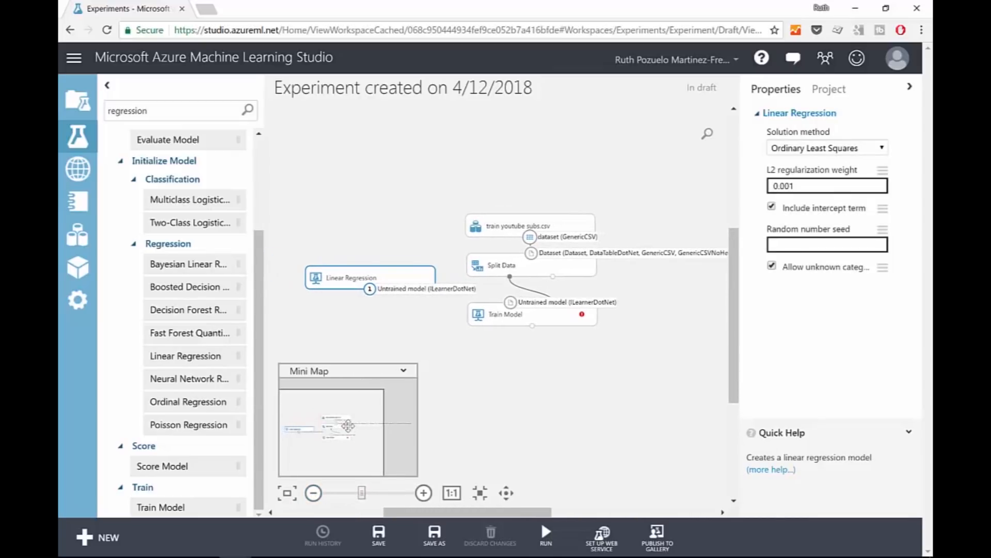
pyautogui.moveTo(374, 296); pyautogui.dragTo(512, 335)
pyautogui.scroll(-2, 579, 329)
pyautogui.scroll(3, 577, 328)
pyautogui.scroll(-1, 577, 329)
pyautogui.moveTo(391, 279); pyautogui.dragTo(426, 276)
# - Set Total Subs as the label column of the Train Model module
pyautogui.click(559, 338)
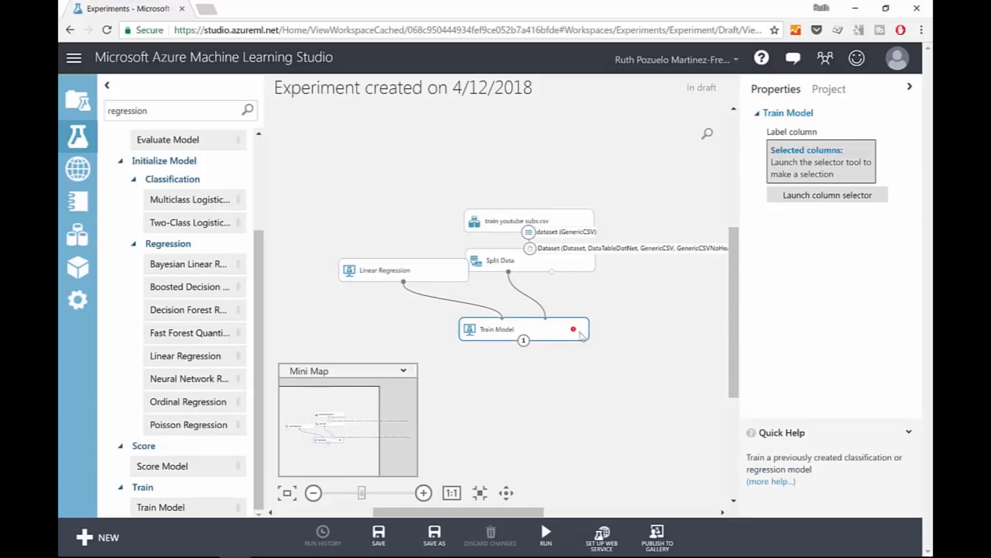
pyautogui.moveTo(575, 331)
pyautogui.click(847, 196)
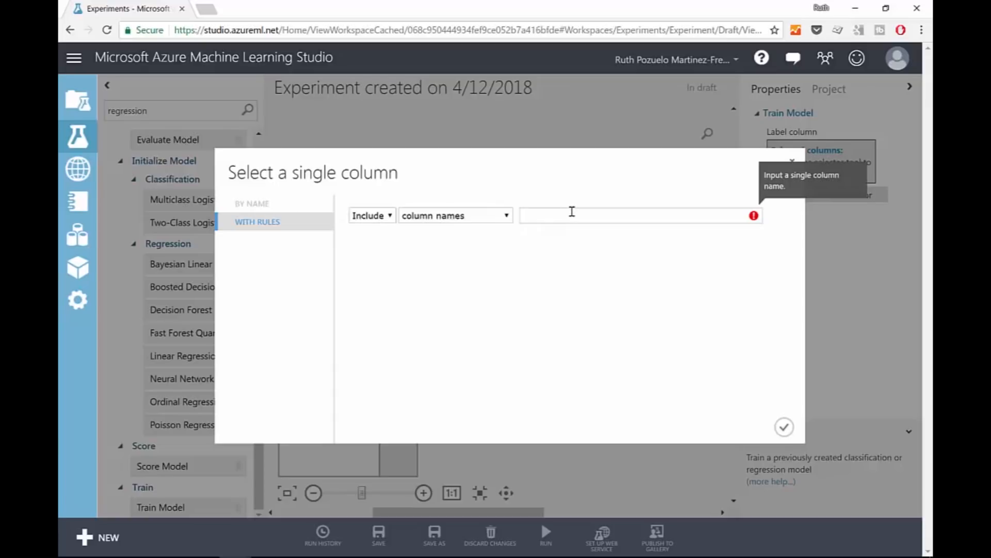
pyautogui.write('tota')
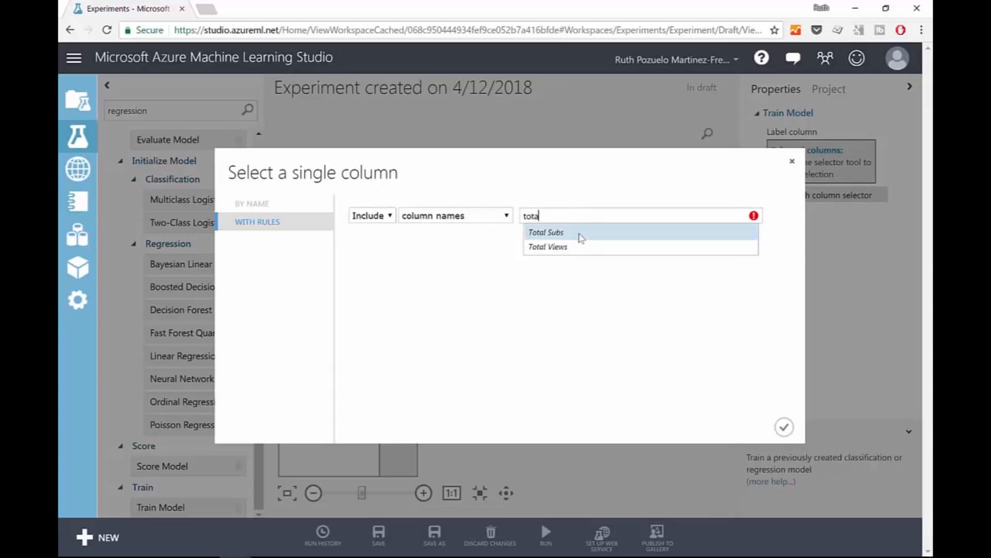
pyautogui.click(579, 233)
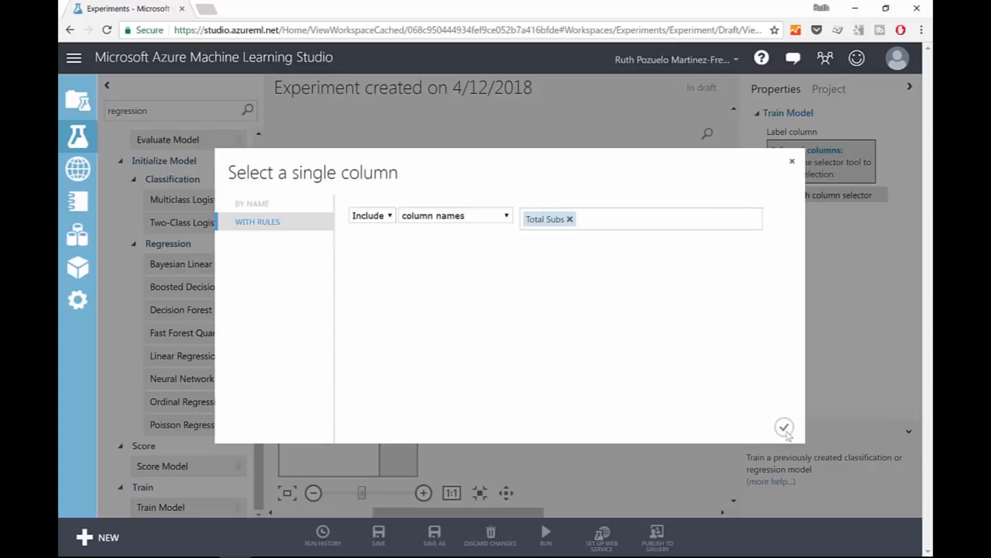
pyautogui.moveTo(237, 173); pyautogui.dragTo(491, 197)
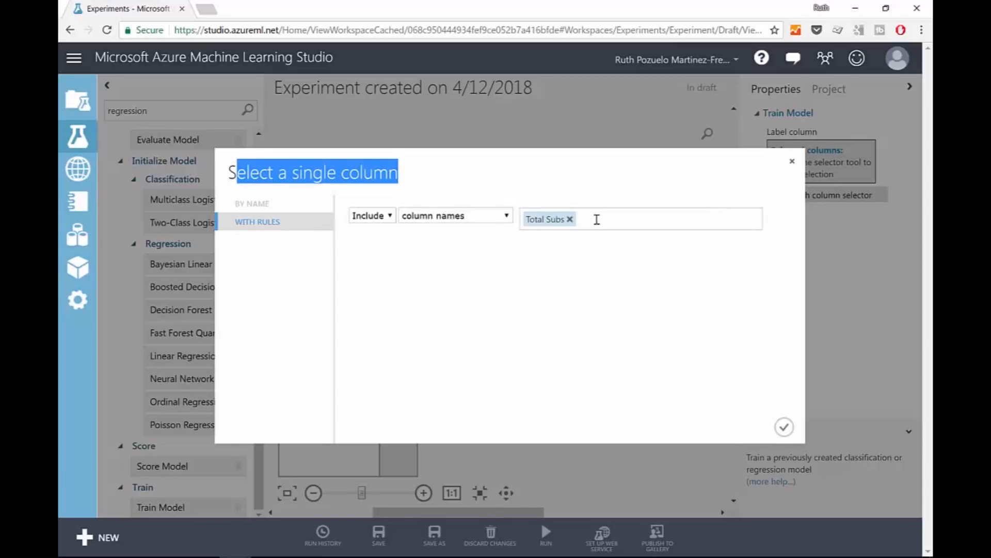
pyautogui.click(786, 428)
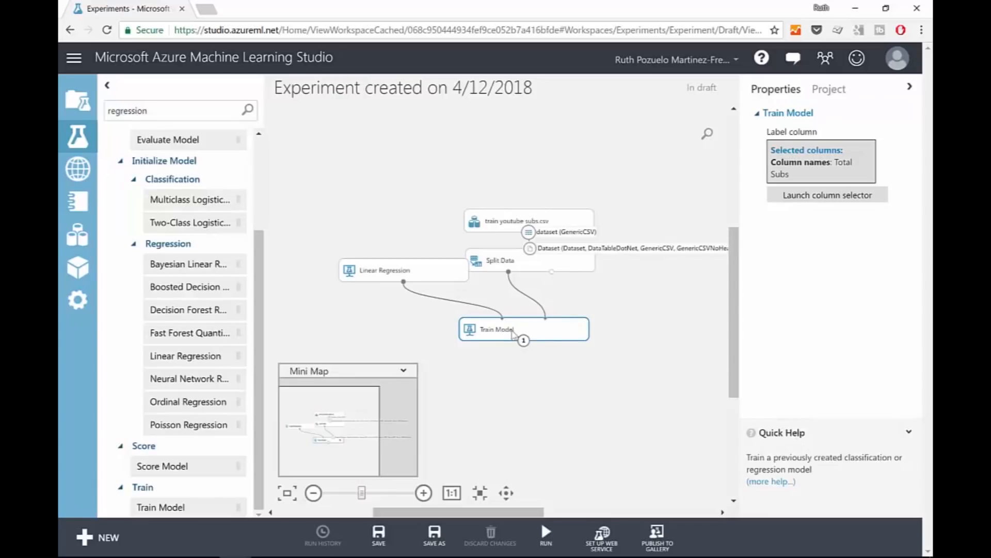
# - Search the experiment items for "score" and place a Score Model module below Train Model, slightly to its right
pyautogui.moveTo(162, 109); pyautogui.dragTo(83, 109)
pyautogui.write('score')
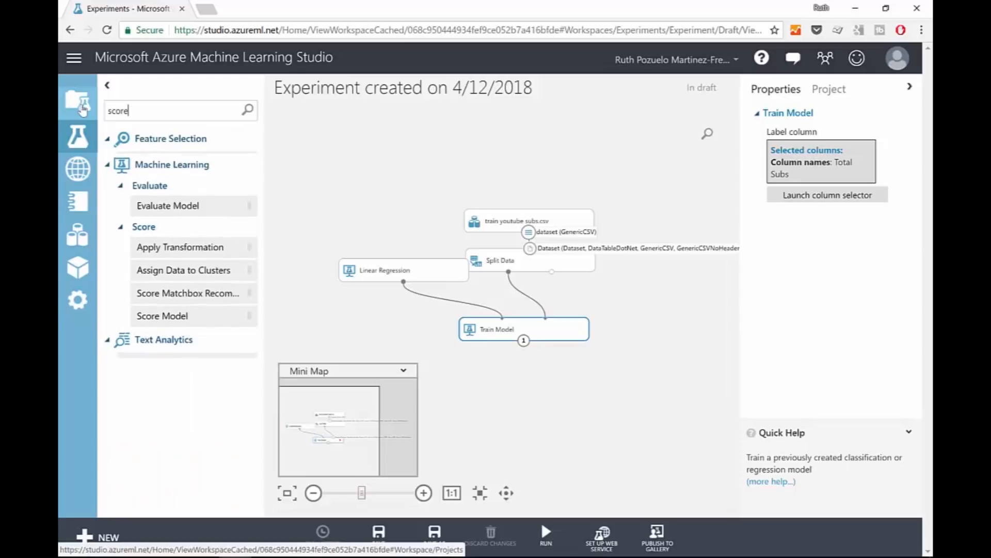
pyautogui.moveTo(172, 344); pyautogui.dragTo(531, 386)
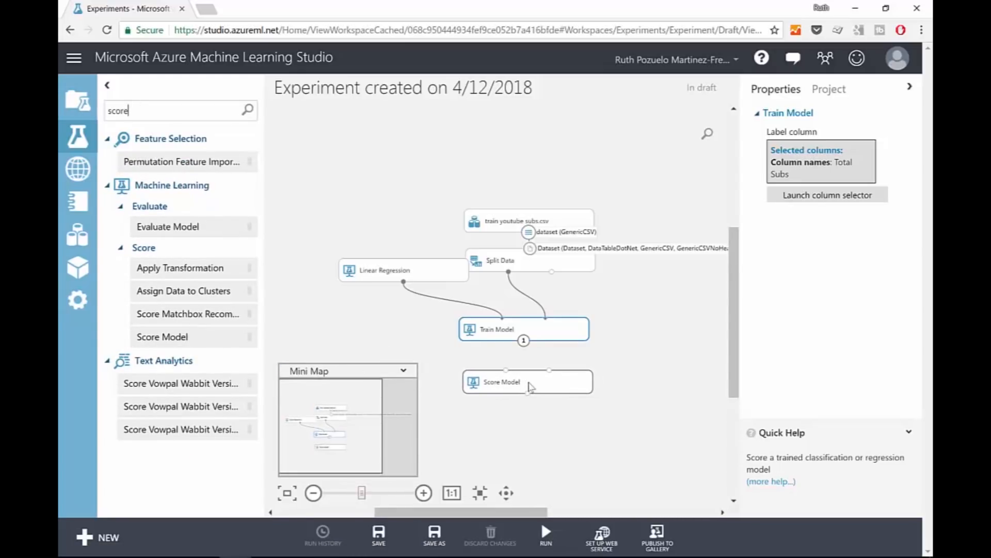
pyautogui.moveTo(539, 381); pyautogui.dragTo(562, 382)
# - Connect Train Model's output and Split Data's second output to Score Model, and shift Train Model left to separate the connections
pyautogui.moveTo(523, 341); pyautogui.dragTo(528, 373)
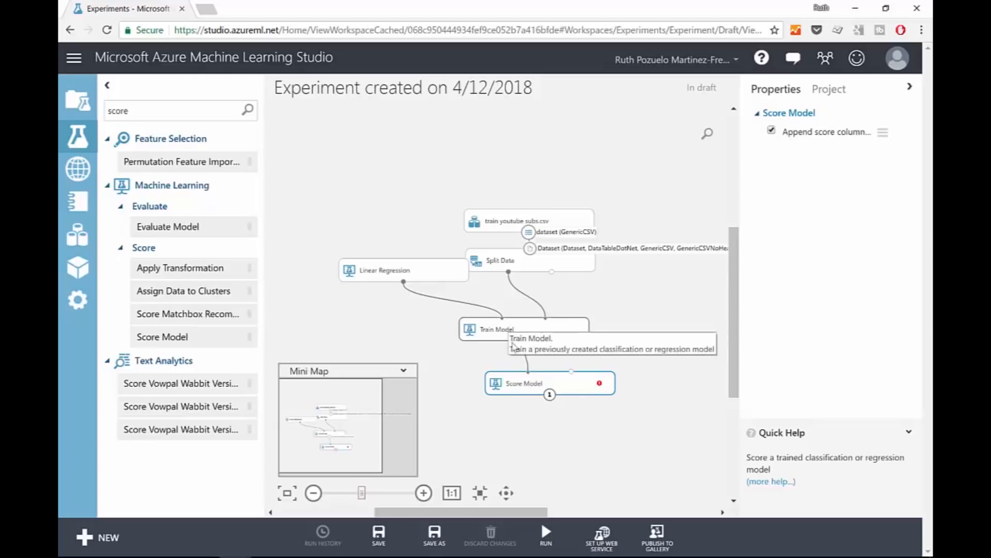
pyautogui.moveTo(552, 271); pyautogui.dragTo(576, 382)
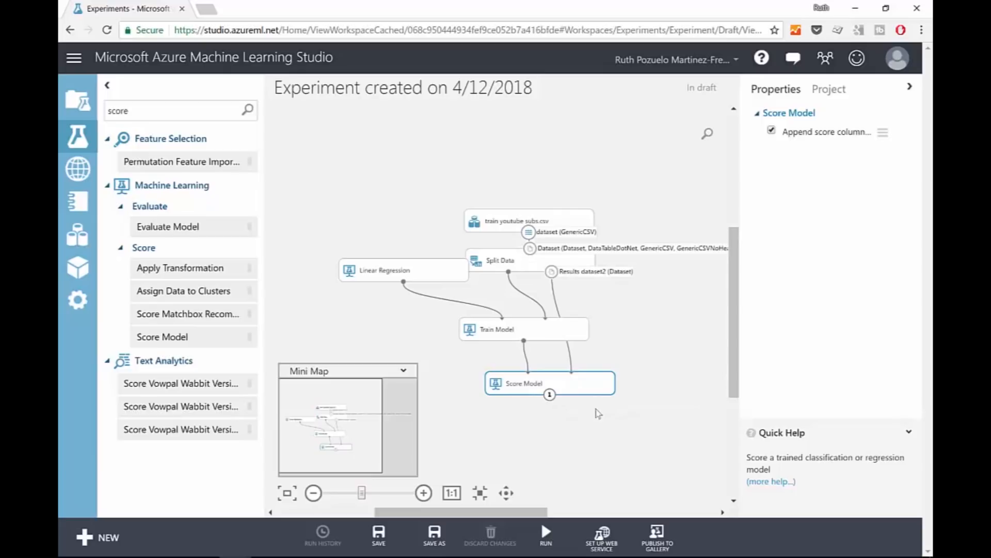
pyautogui.moveTo(532, 335); pyautogui.dragTo(485, 334)
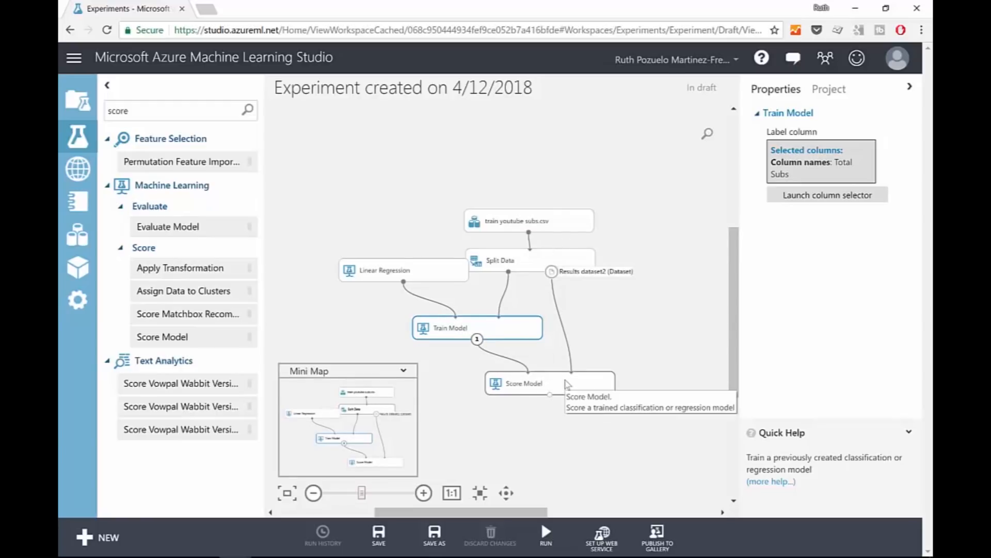
pyautogui.scroll(-2, 540, 306)
pyautogui.scroll(2, 563, 312)
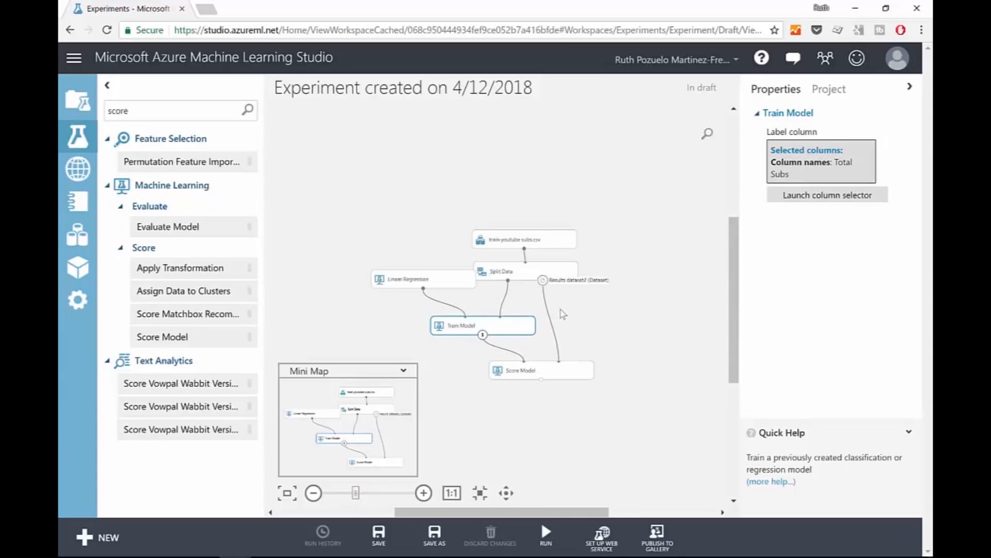
# - Add an Evaluate Model module fed by Score Model's output, and move Linear Regression clear of Split Data
pyautogui.moveTo(148, 109); pyautogui.dragTo(61, 110)
pyautogui.write('evaluate')
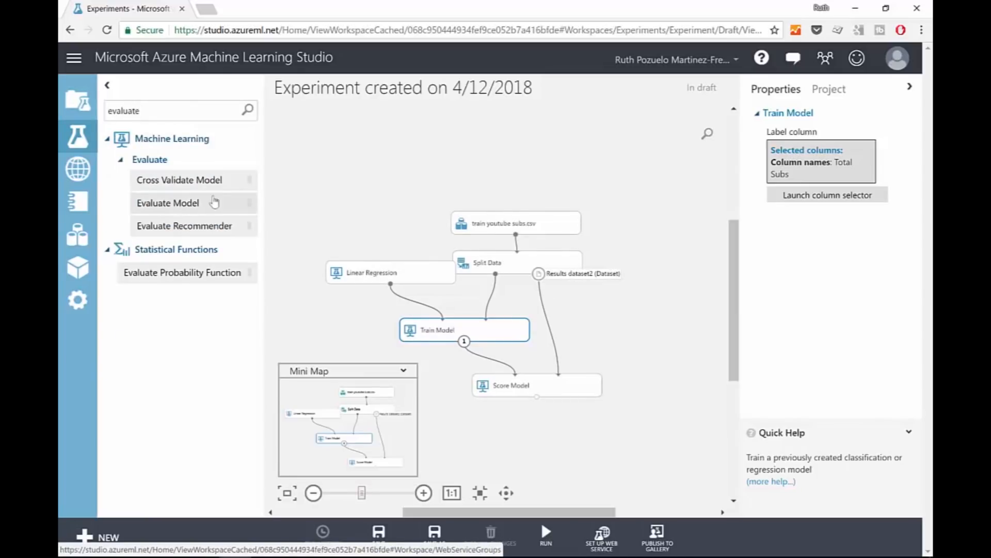
pyautogui.moveTo(177, 202); pyautogui.dragTo(530, 442)
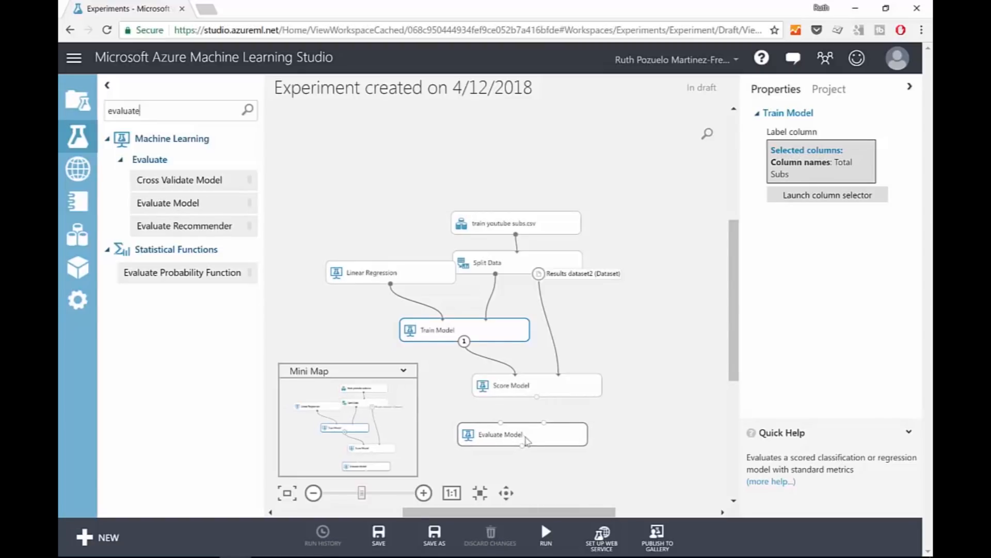
pyautogui.moveTo(537, 396); pyautogui.dragTo(499, 442)
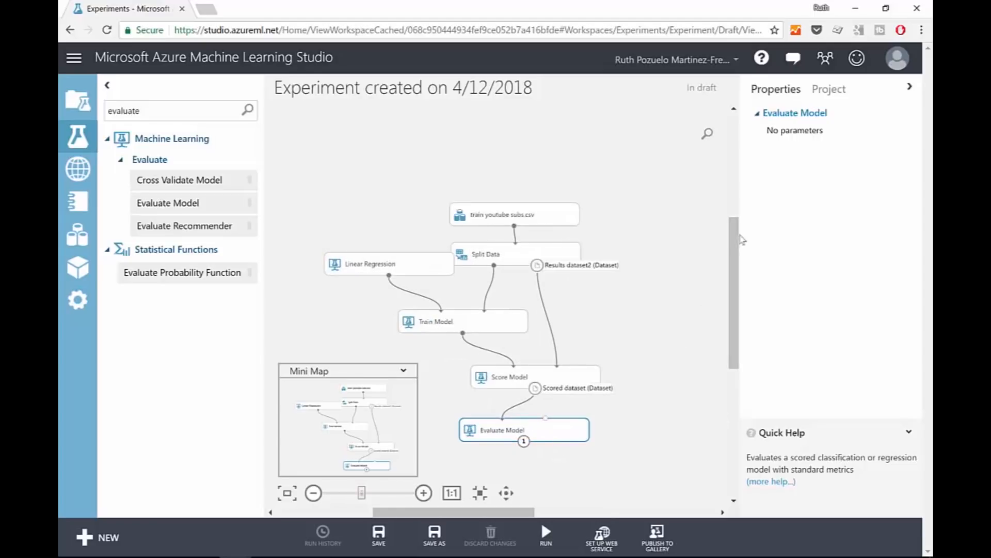
pyautogui.scroll(-1, 730, 262)
pyautogui.moveTo(381, 229); pyautogui.dragTo(368, 232)
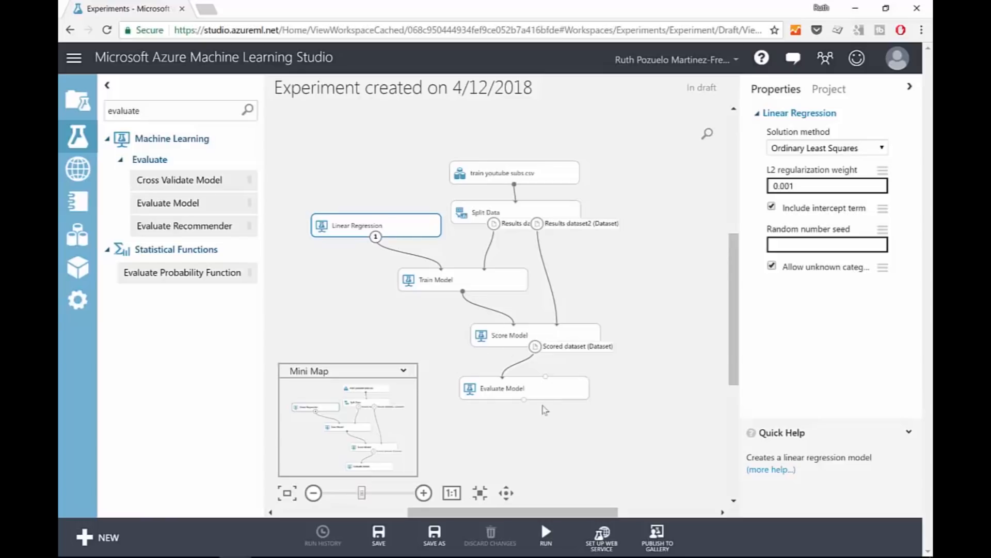
# - Rename the experiment "Curbal YT Subs prediction" and run it
pyautogui.click(402, 102)
pyautogui.moveTo(532, 88); pyautogui.dragTo(266, 77)
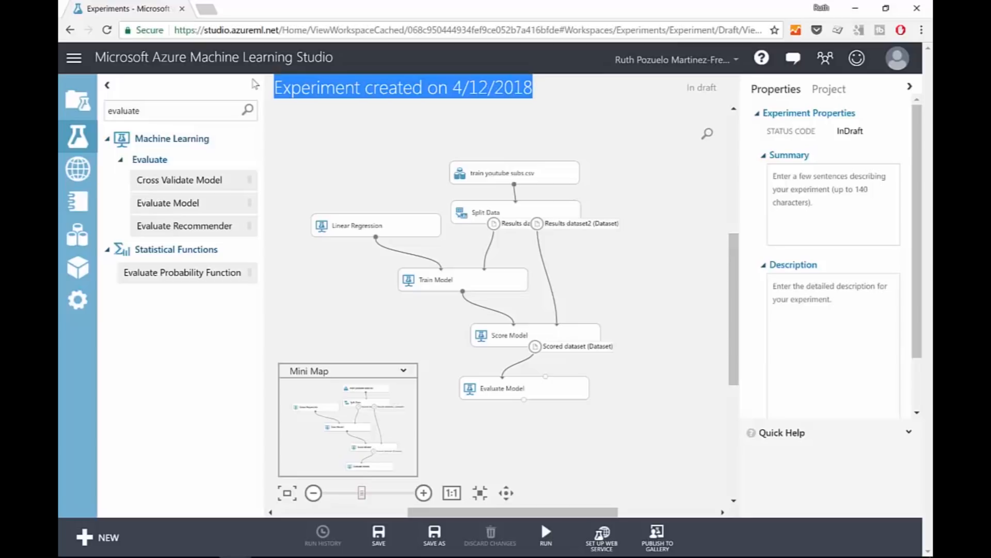
pyautogui.write('Curbal YTS SUBs')
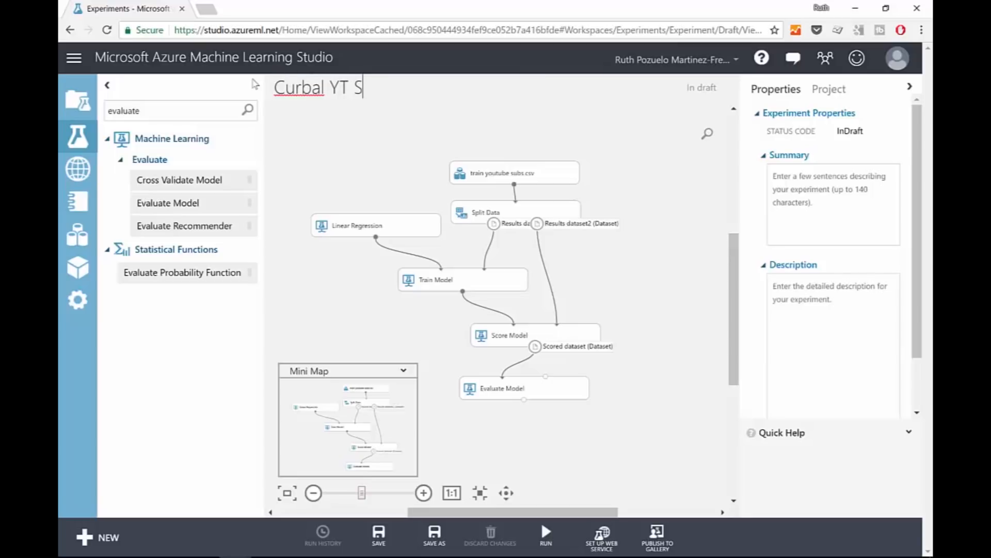
pyautogui.press('BackSpace')
pyautogui.press('BackSpace')
pyautogui.press('BackSpace')
pyautogui.write('ubs predc')
pyautogui.press('BackSpace')
pyautogui.write('iction')
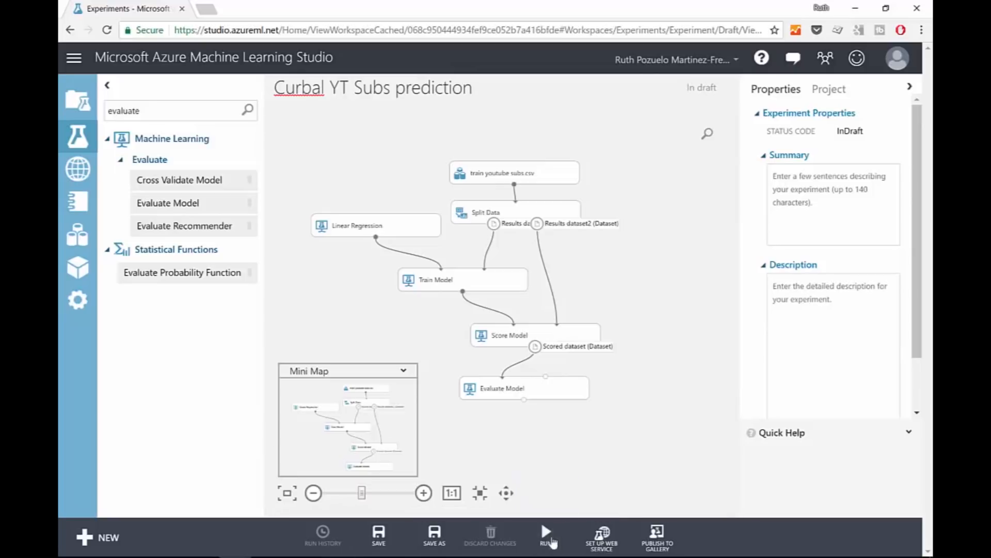
pyautogui.moveTo(530, 537)
pyautogui.click(534, 497)
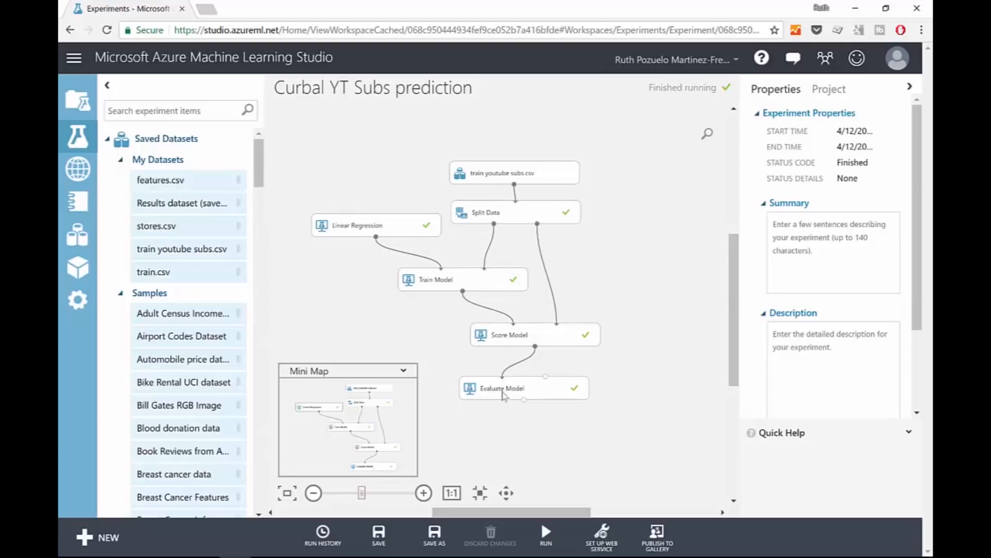
# - Visualize the Evaluate Model output and look over its metrics and error histogram
pyautogui.click(525, 402)
pyautogui.rightClick(525, 402)
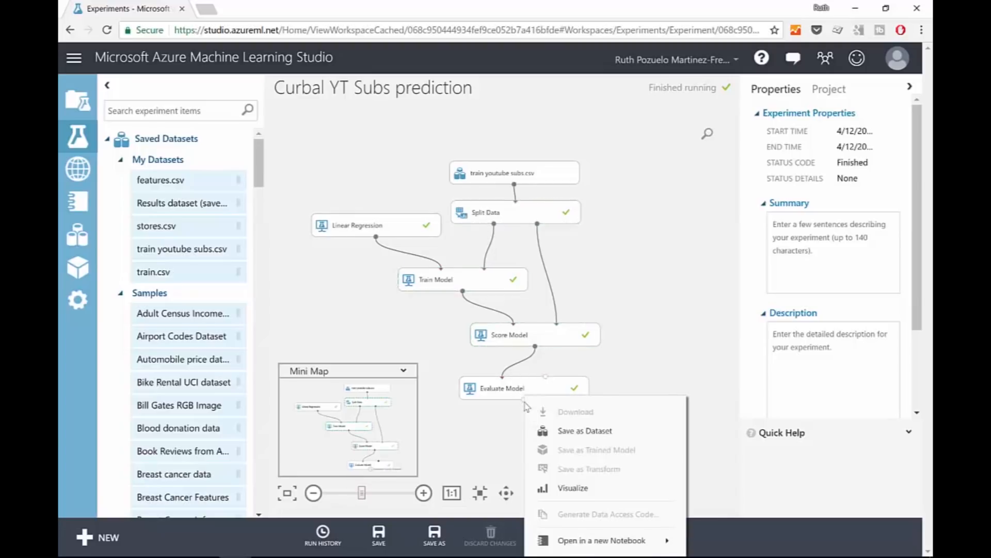
pyautogui.click(576, 488)
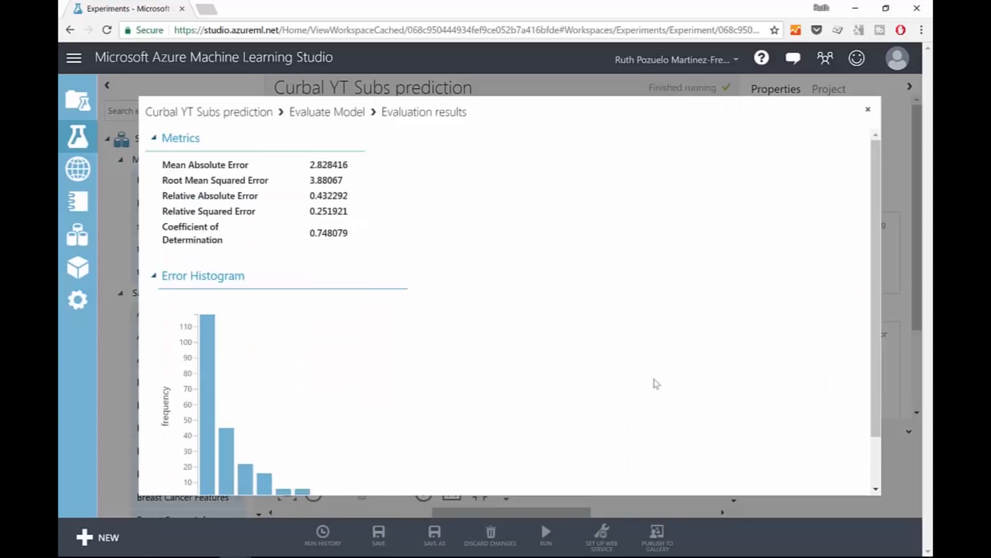
pyautogui.scroll(-2, 317, 233)
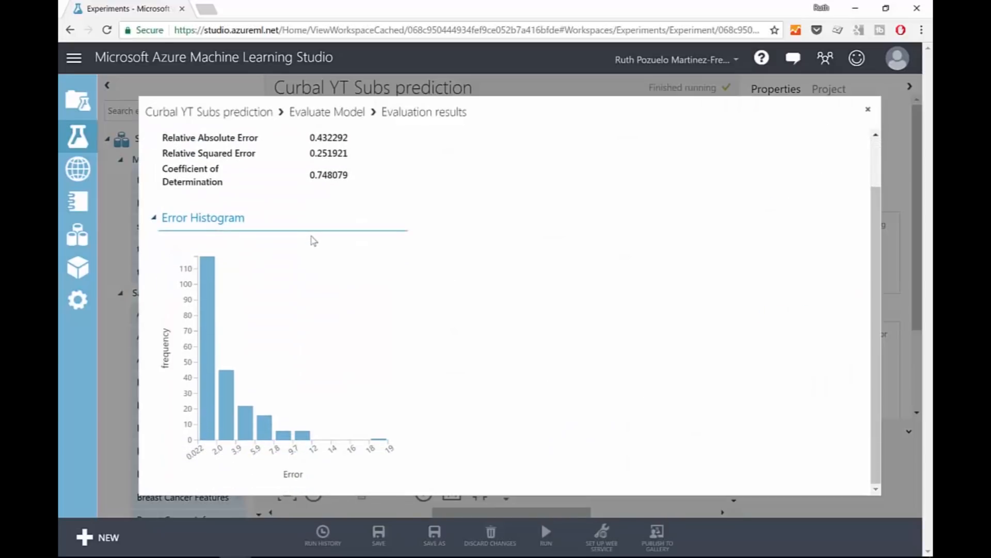
pyautogui.scroll(2, 312, 238)
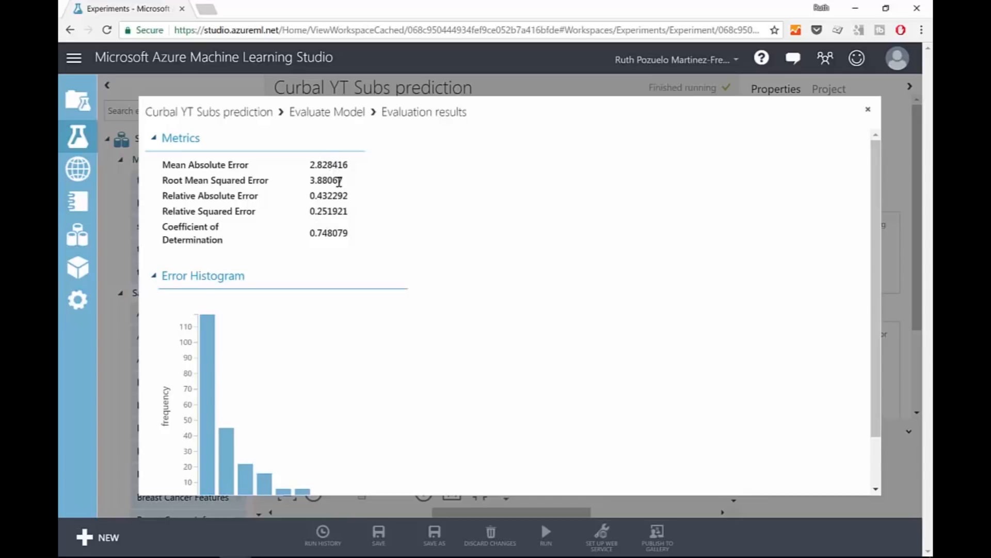
# - Examine the coefficient of determination and the mean absolute error against the histogram, and close the evaluation results
pyautogui.moveTo(357, 230); pyautogui.dragTo(210, 239)
pyautogui.click(366, 229)
pyautogui.moveTo(313, 164); pyautogui.dragTo(337, 167)
pyautogui.click(372, 207)
pyautogui.scroll(-2, 450, 259)
pyautogui.scroll(2, 568, 320)
pyautogui.click(868, 109)
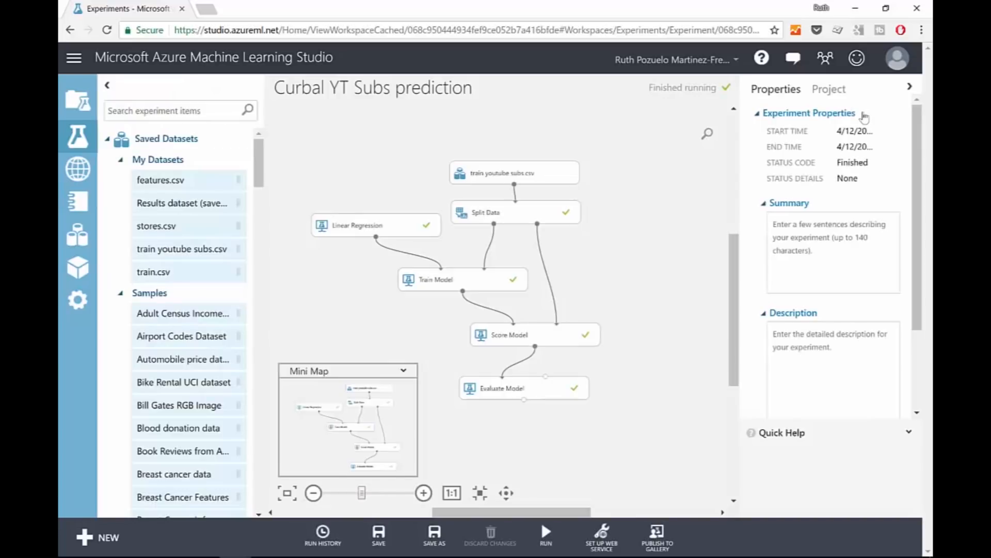
# - Visualize the Score Model output, compare Total Subs and Total Views with the Scored Labels for several dates, and close the scored dataset
pyautogui.rightClick(535, 346)
pyautogui.click(580, 445)
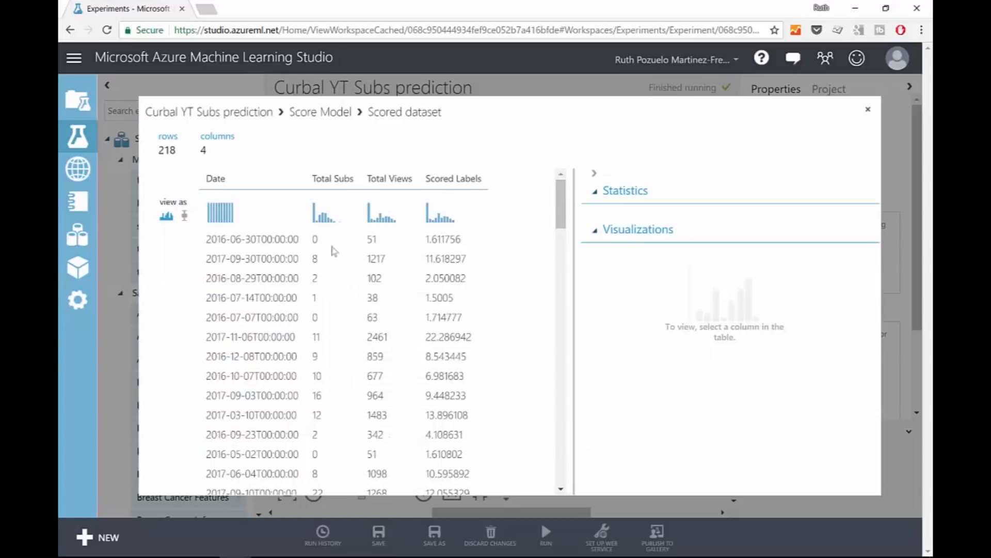
pyautogui.moveTo(207, 239); pyautogui.dragTo(256, 240)
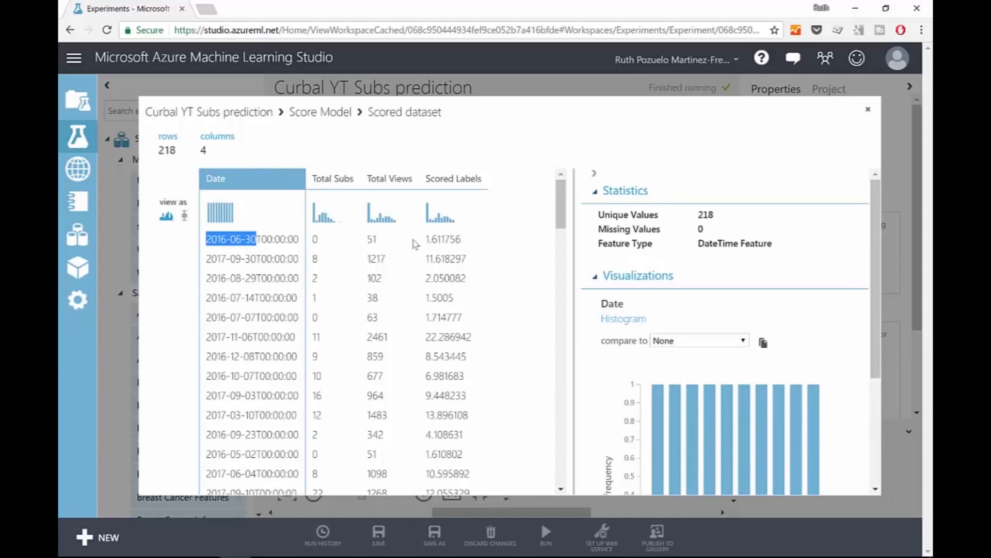
pyautogui.click(330, 241)
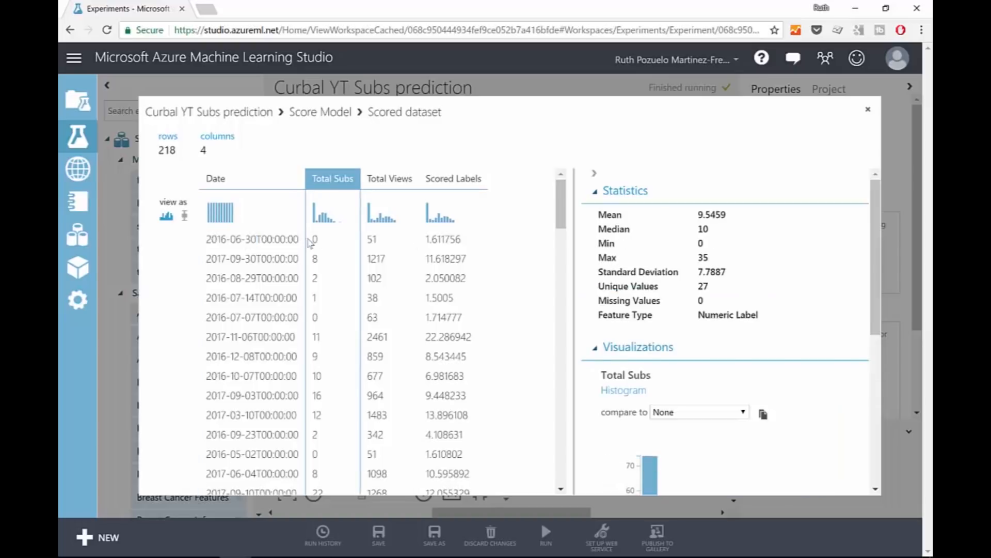
pyautogui.moveTo(439, 239); pyautogui.dragTo(425, 238)
pyautogui.click(313, 259)
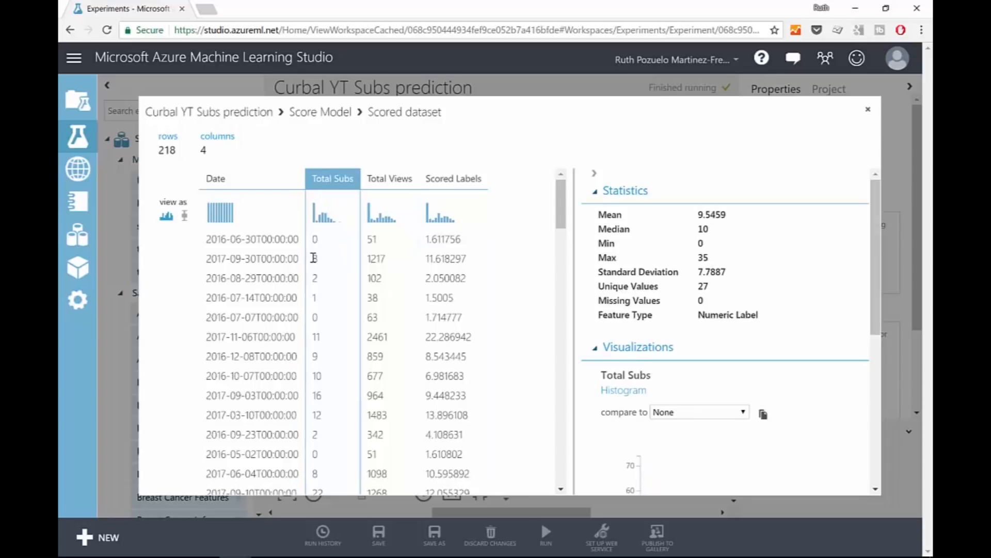
pyautogui.click(443, 257)
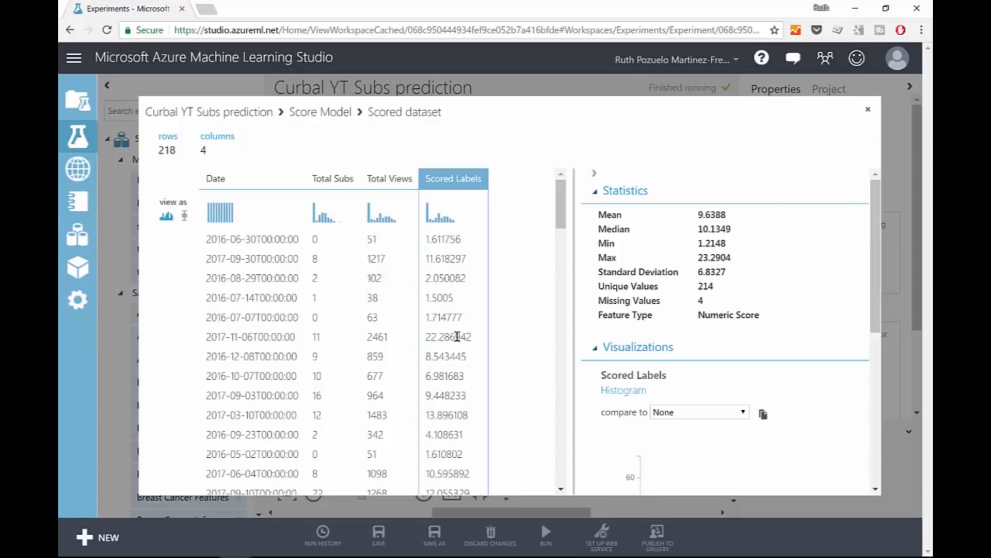
pyautogui.doubleClick(370, 338)
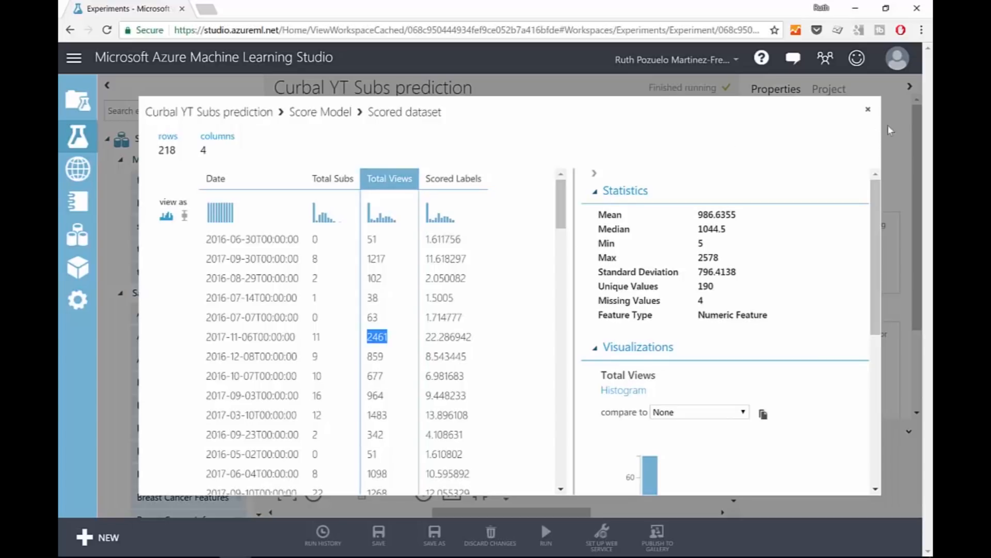
pyautogui.click(868, 109)
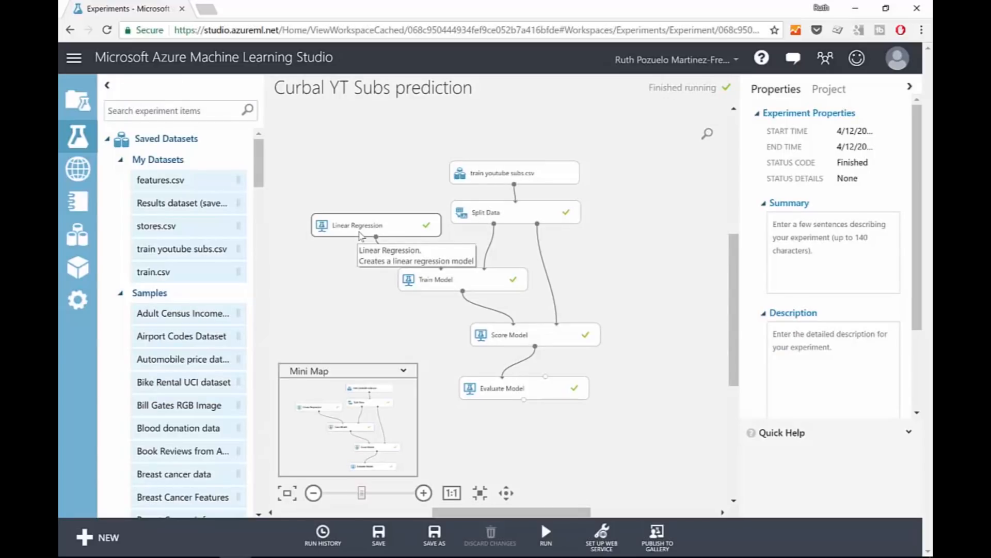
# - Save the experiment and check its web service setup options
pyautogui.click(436, 537)
pyautogui.click(622, 231)
pyautogui.click(622, 231)
pyautogui.click(374, 547)
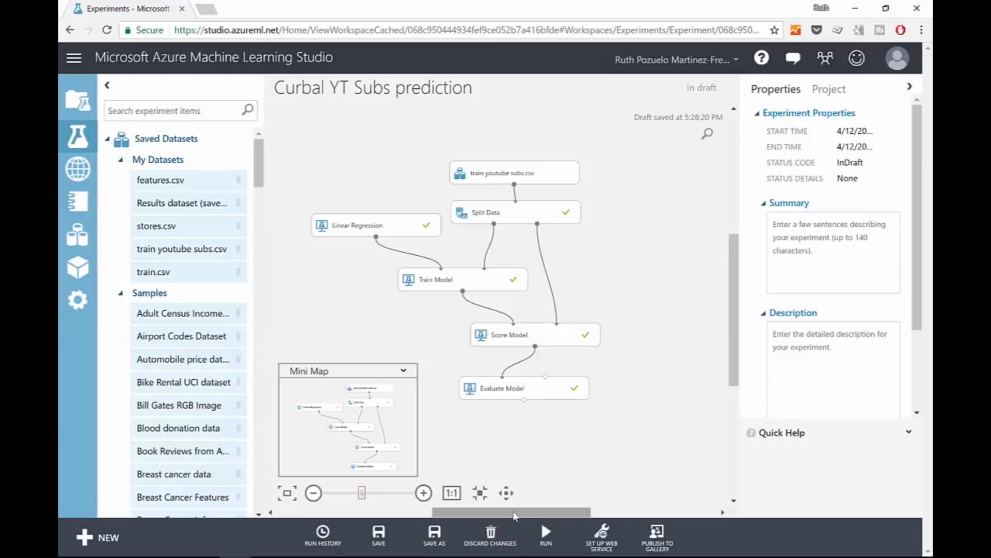
pyautogui.click(602, 537)
pyautogui.click(602, 534)
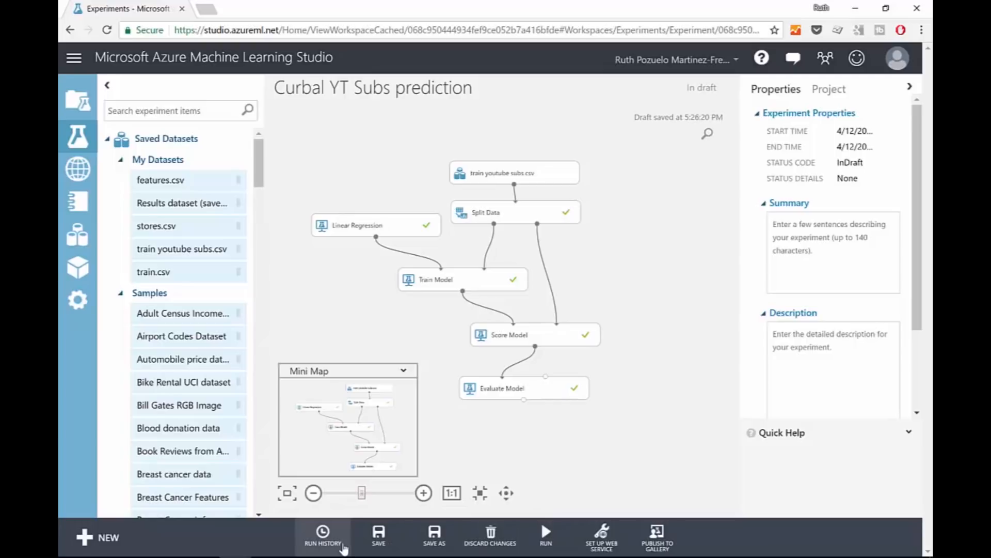
pyautogui.moveTo(615, 549)
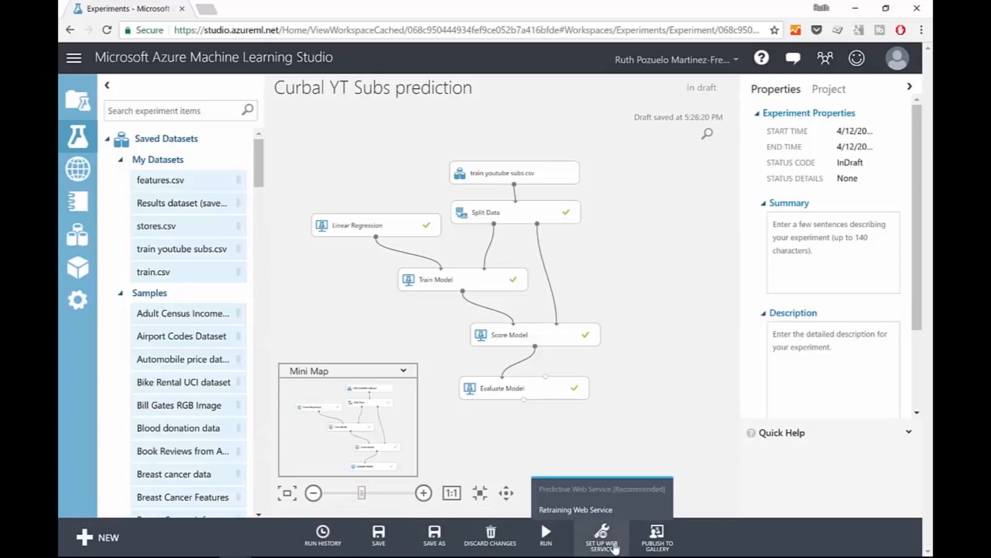
# - Delete the existing Predict youtube subs [Predictive Exp.] web service and confirm the deletion
pyautogui.click(70, 169)
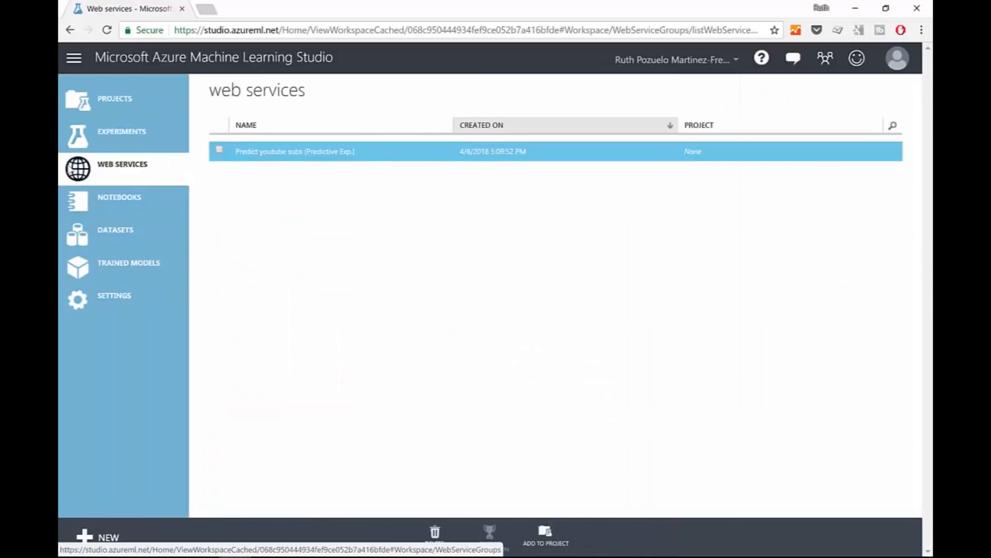
pyautogui.click(220, 151)
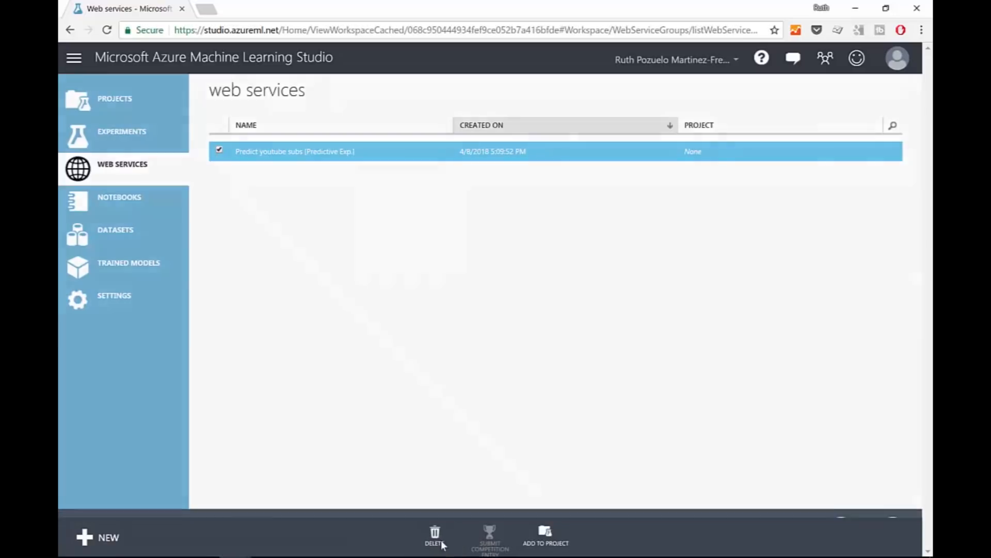
pyautogui.click(436, 537)
pyautogui.click(840, 499)
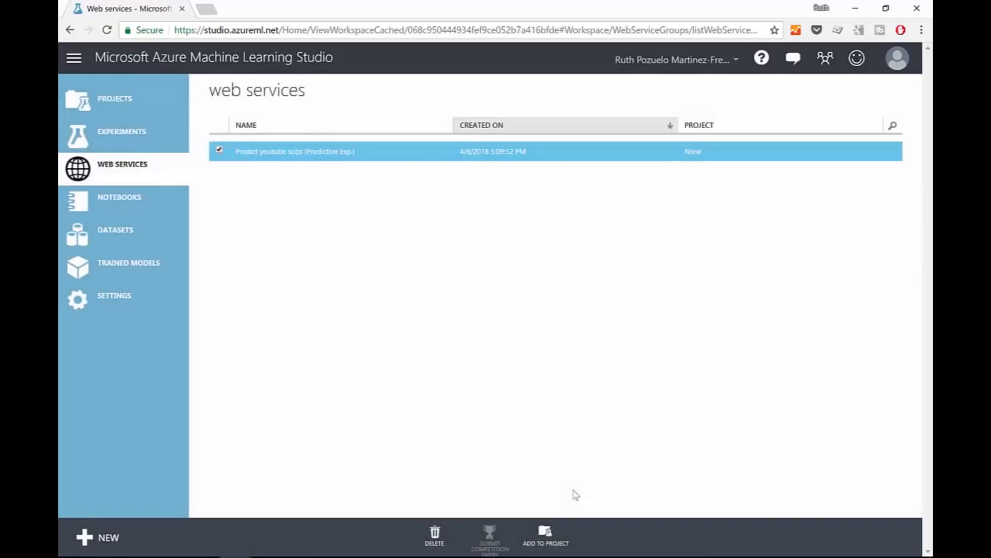
# - Reopen the Curbal YT Subs prediction experiment and run it again
pyautogui.click(134, 133)
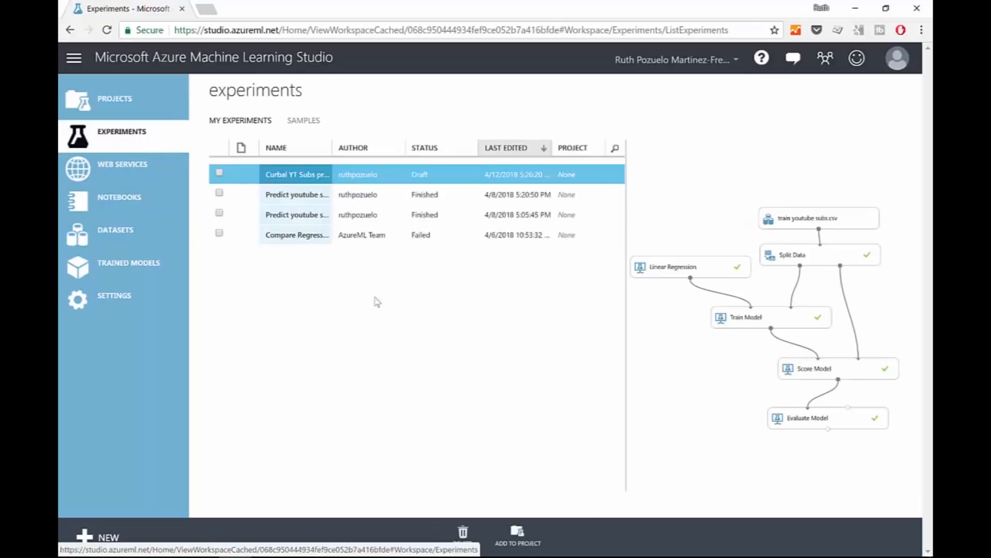
pyautogui.click(292, 175)
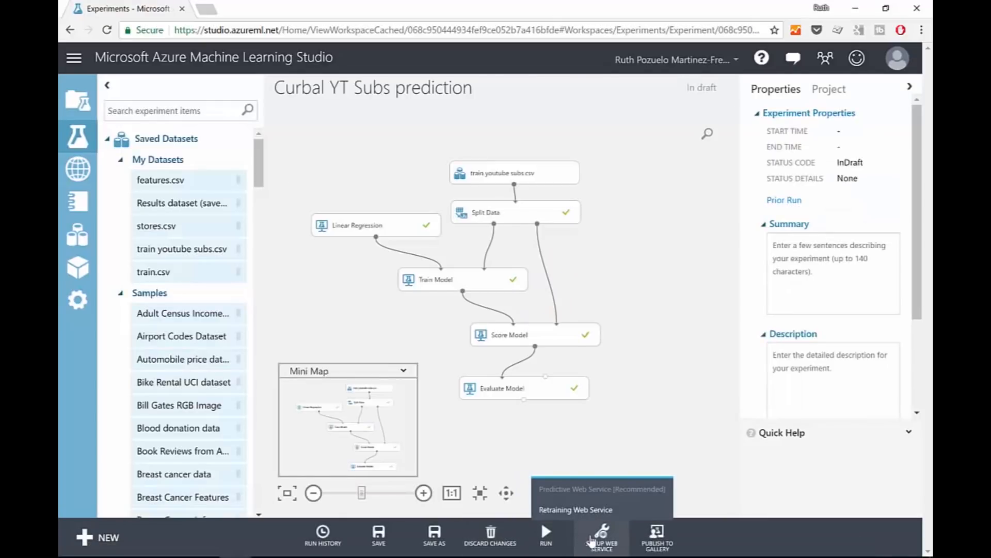
pyautogui.moveTo(547, 549)
pyautogui.click(547, 490)
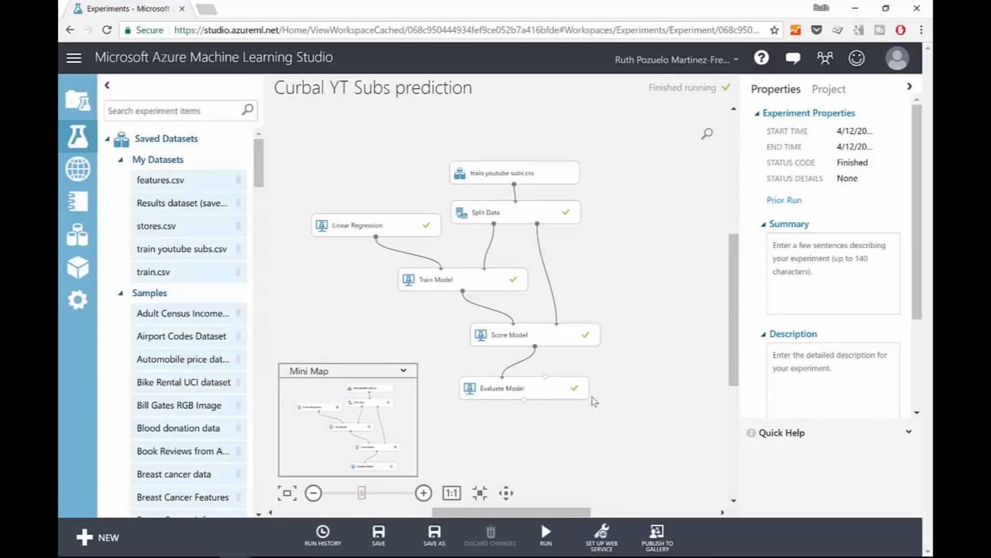
# - Set up a predictive web service from the experiment, and move the trained model and Web service input clear of the other modules
pyautogui.click(602, 535)
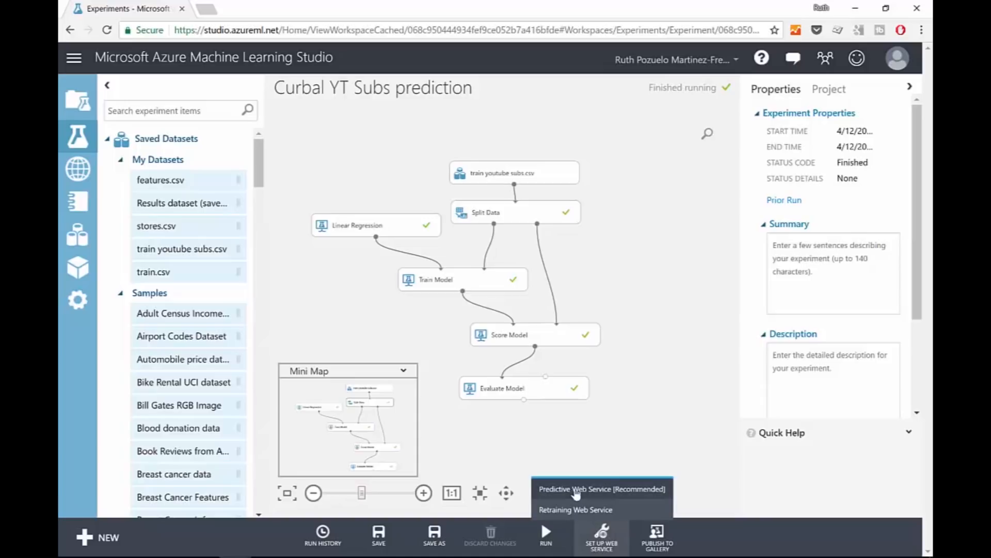
pyautogui.click(591, 490)
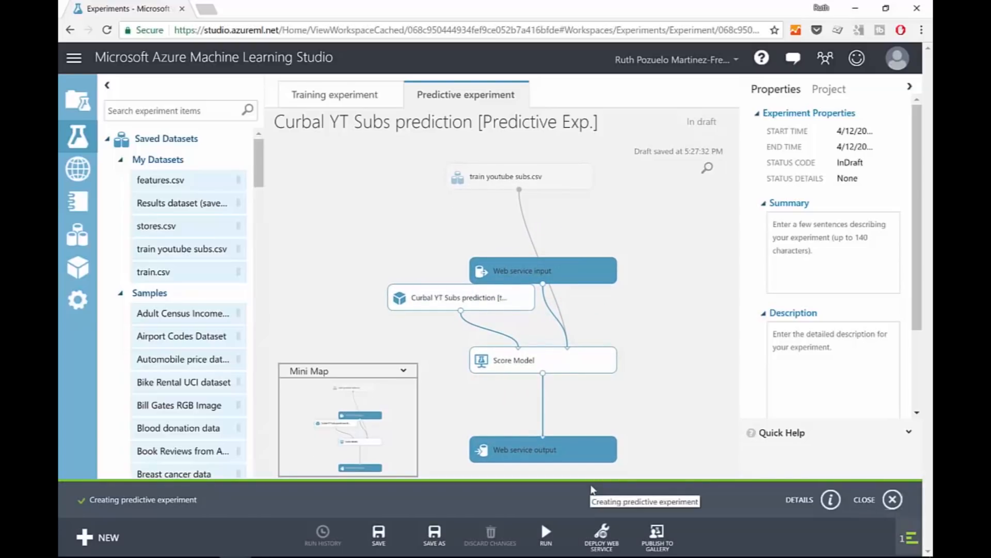
pyautogui.moveTo(433, 306); pyautogui.dragTo(312, 274)
pyautogui.moveTo(509, 271); pyautogui.dragTo(388, 213)
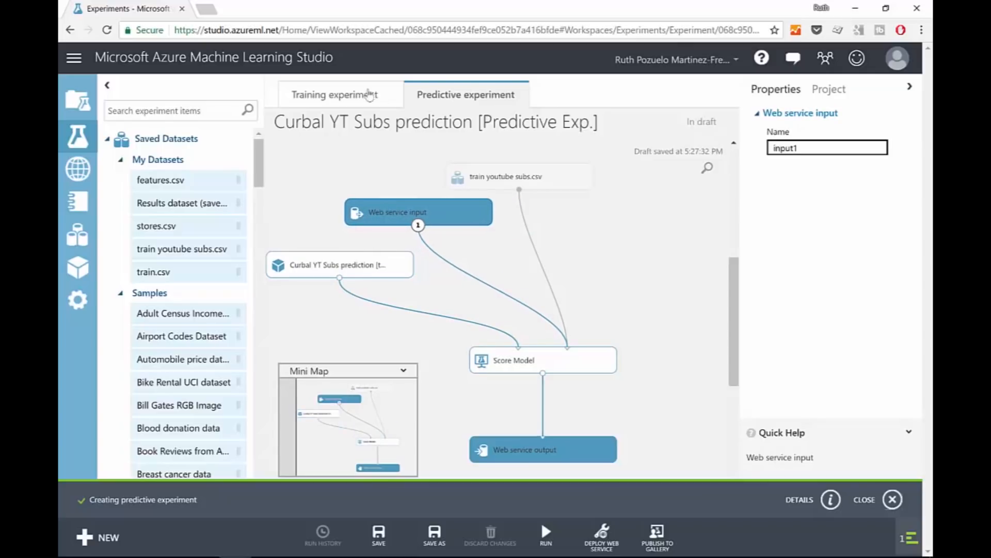
# - Look at the training experiment for comparison and return to the predictive experiment
pyautogui.click(339, 98)
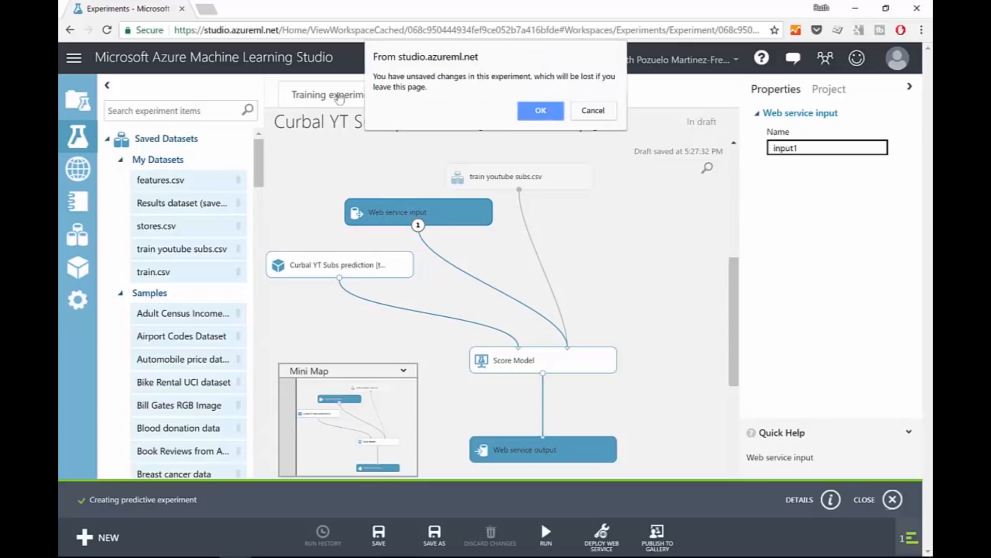
pyautogui.click(593, 111)
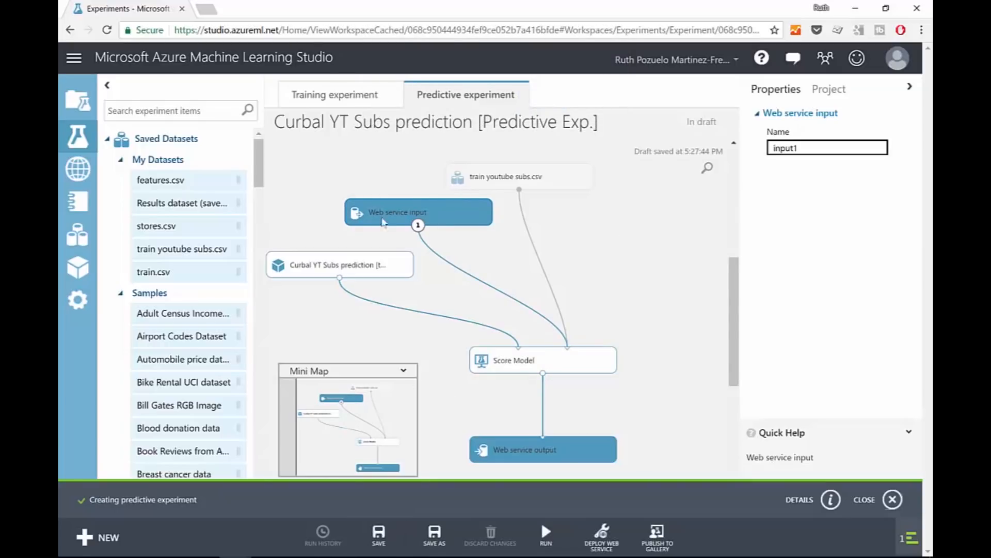
pyautogui.click(333, 102)
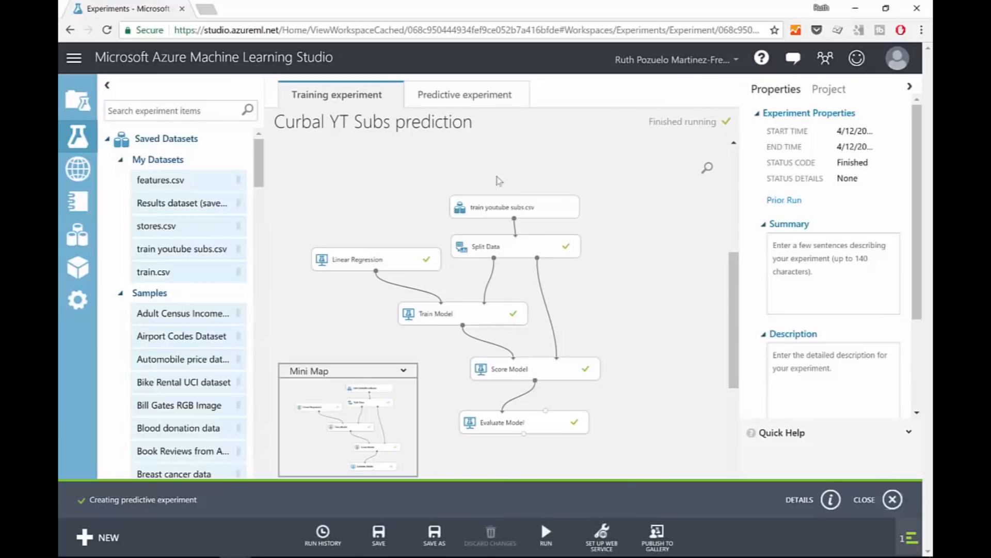
pyautogui.click(494, 102)
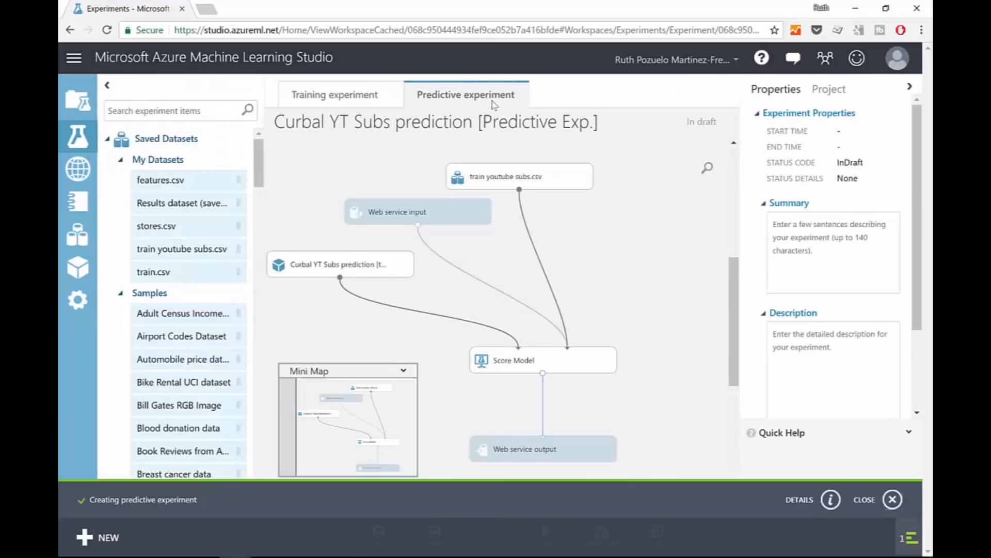
# - Rearrange the train youtube subs.csv dataset and Web service input modules so there is more space between them
pyautogui.click(431, 218)
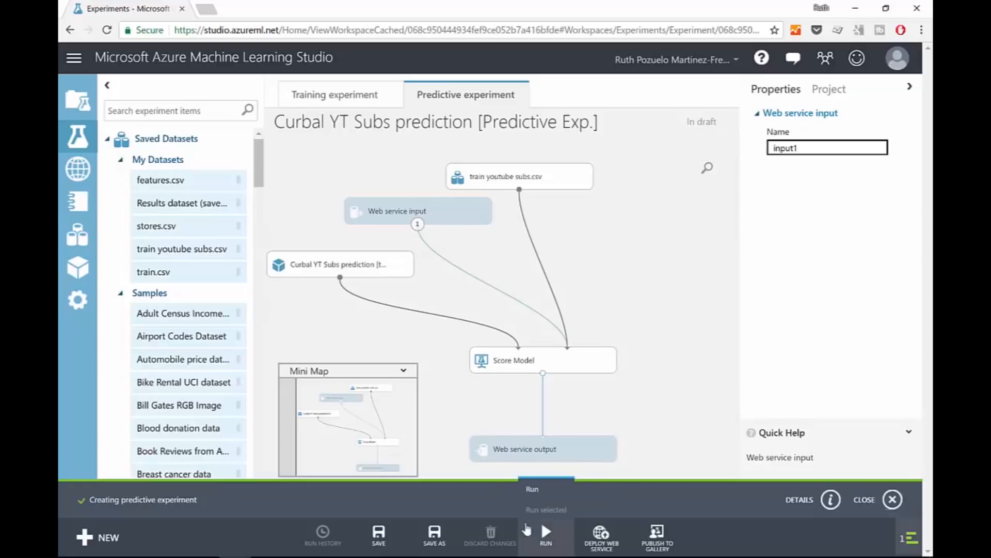
pyautogui.click(555, 183)
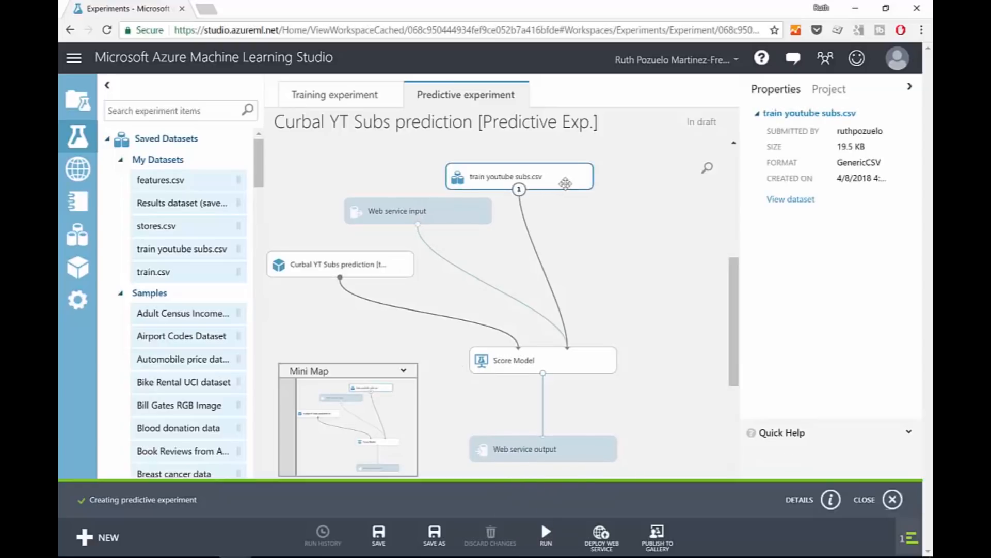
pyautogui.moveTo(556, 184); pyautogui.dragTo(619, 181)
pyautogui.moveTo(449, 217); pyautogui.dragTo(482, 217)
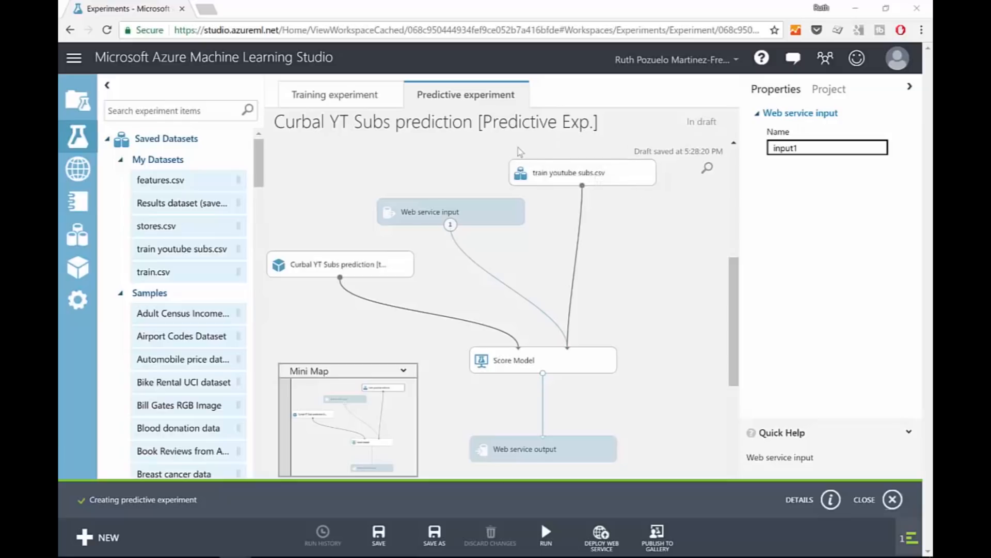
pyautogui.moveTo(420, 217); pyautogui.dragTo(380, 217)
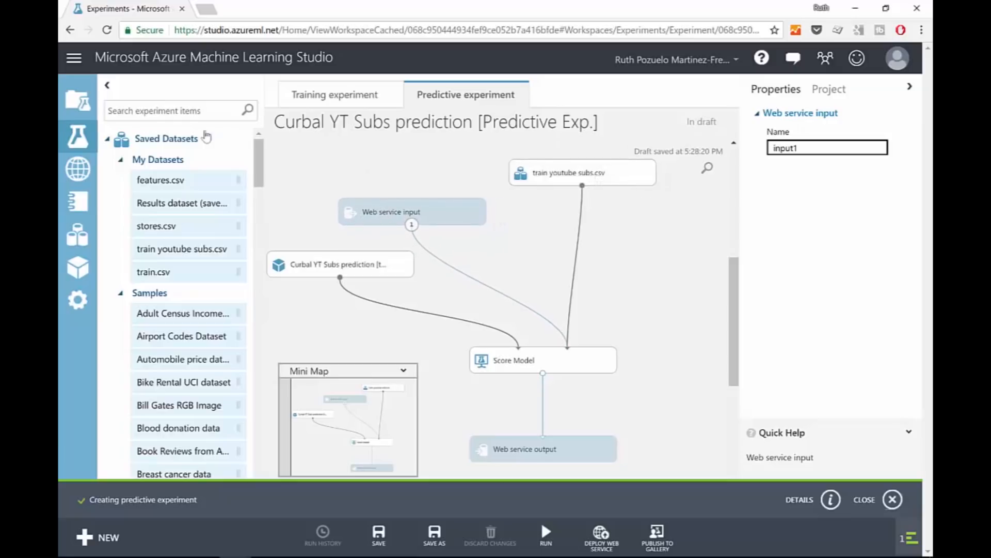
pyautogui.moveTo(574, 175); pyautogui.dragTo(567, 177)
# - Visualize the train youtube subs.csv dataset to review its columns, and close the view
pyautogui.rightClick(576, 186)
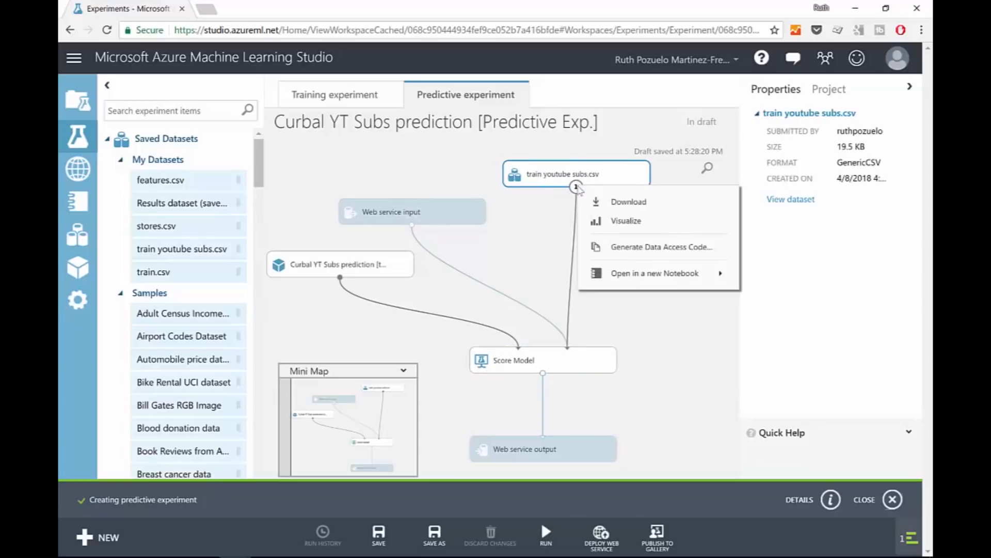
pyautogui.click(619, 222)
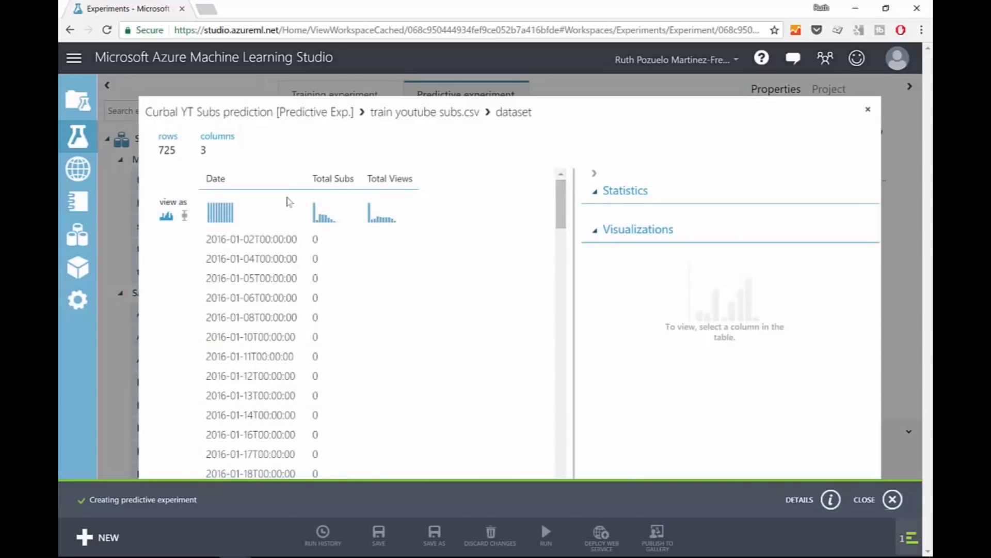
pyautogui.click(868, 110)
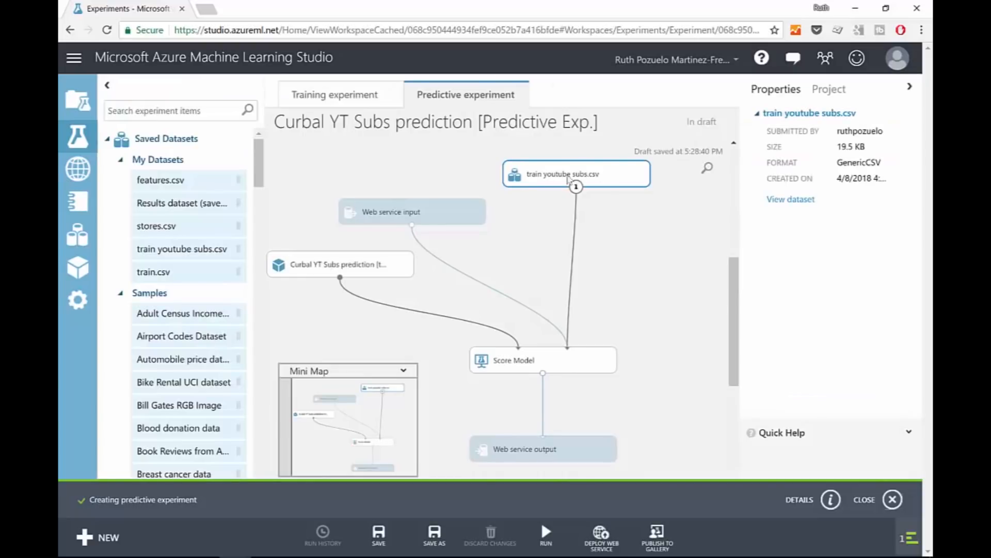
# - Insert a Select Columns in Dataset module between train youtube subs.csv and Score Model, and position it in line with them
pyautogui.click(190, 108)
pyautogui.write('selecte')
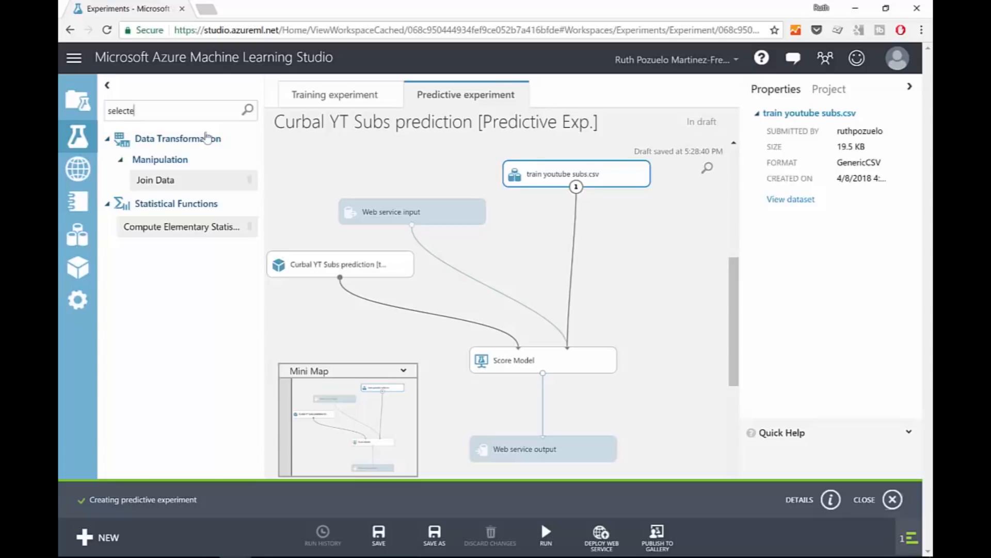
pyautogui.press('BackSpace')
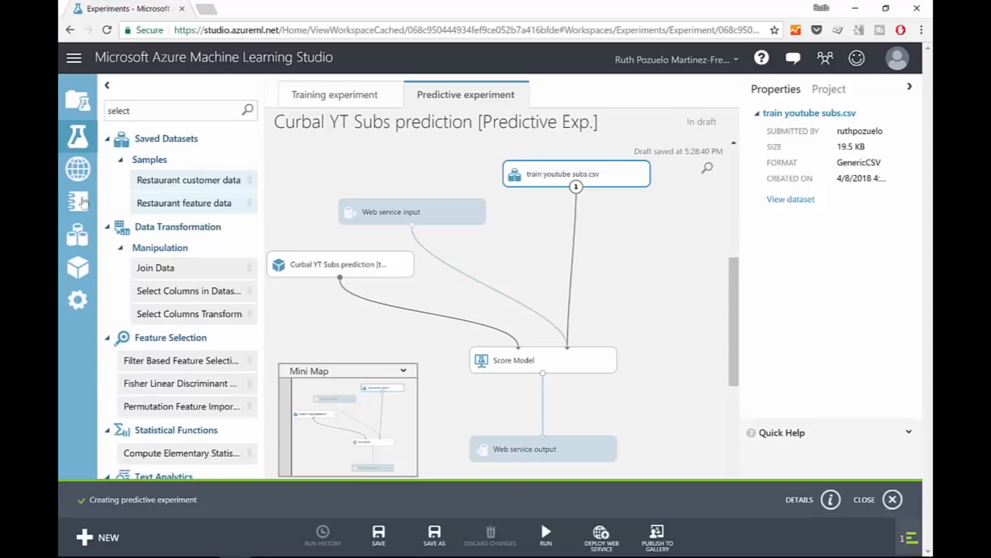
pyautogui.moveTo(198, 295); pyautogui.dragTo(638, 255)
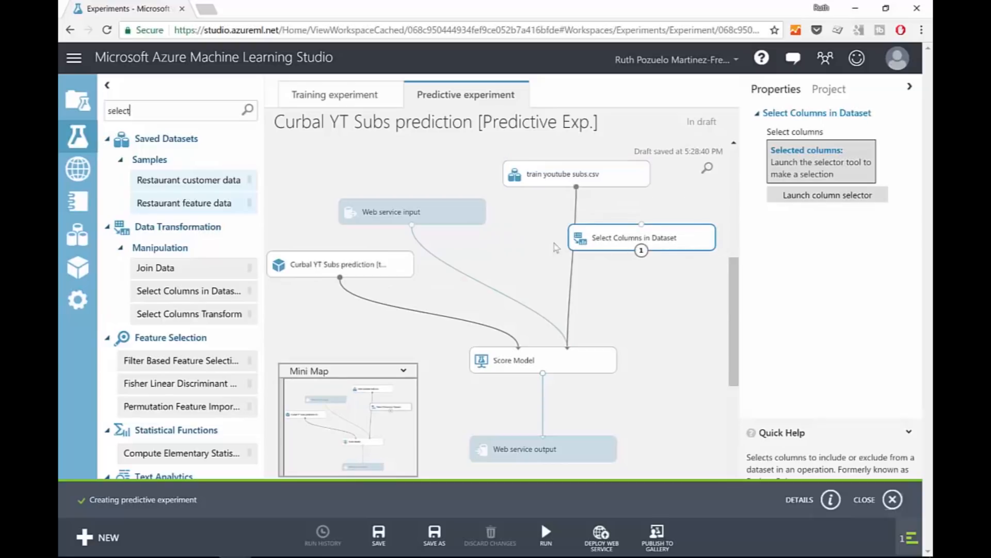
pyautogui.moveTo(577, 186); pyautogui.dragTo(567, 348)
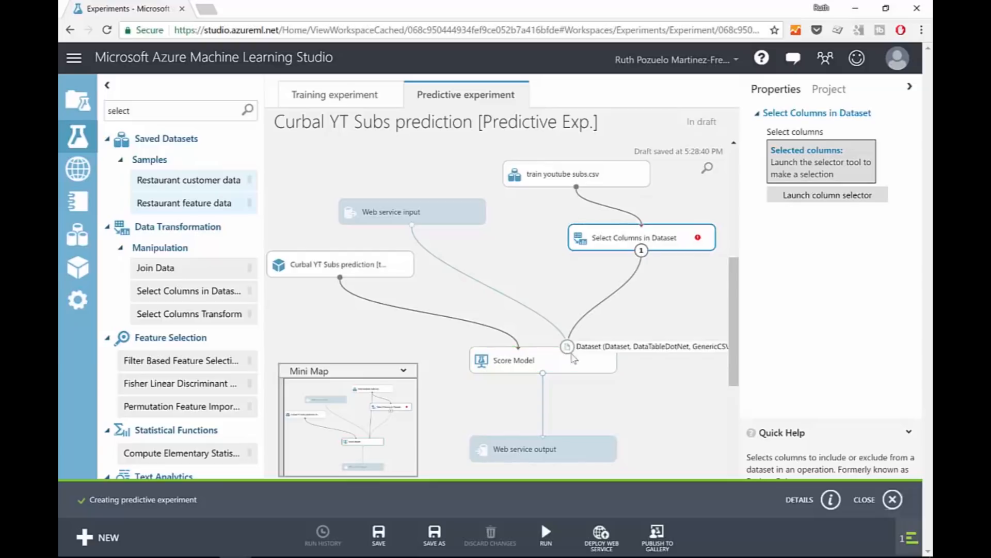
pyautogui.moveTo(645, 243); pyautogui.dragTo(585, 245)
# - Select the Date and Total Views columns in the Select Columns in Dataset module below train youtube subs.csv
pyautogui.click(837, 197)
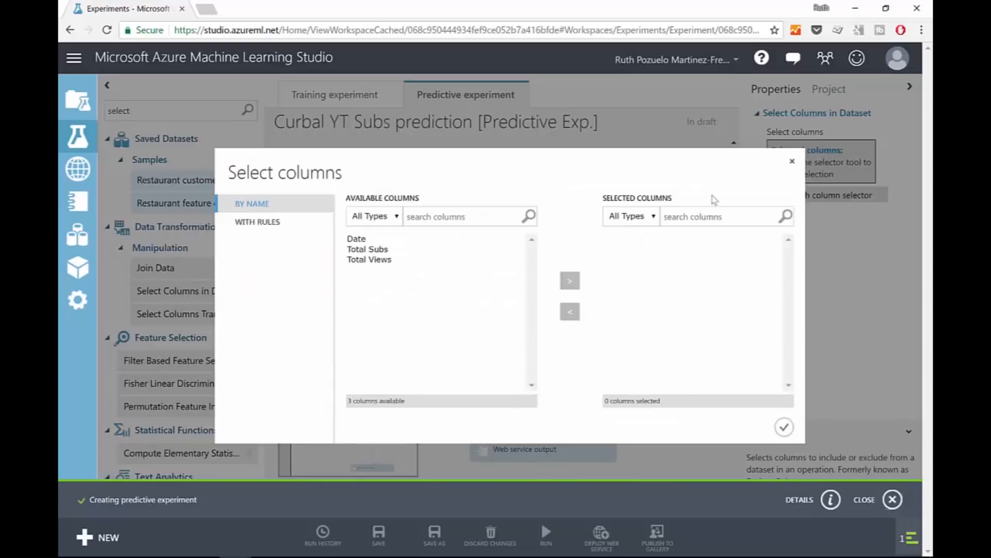
pyautogui.click(373, 240)
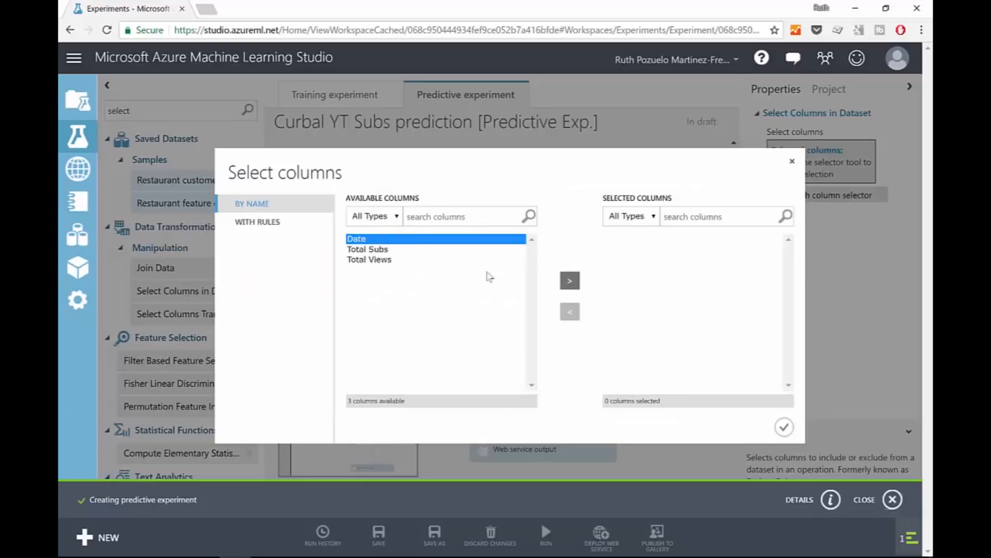
pyautogui.keyDown('ctrl'); pyautogui.click(392, 260); pyautogui.keyUp('ctrl')
pyautogui.click(571, 281)
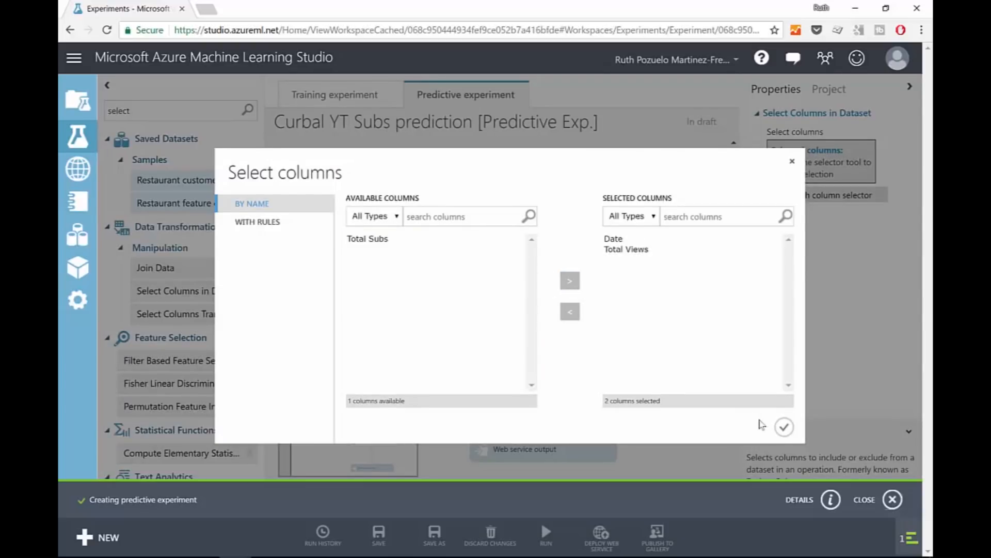
pyautogui.click(784, 427)
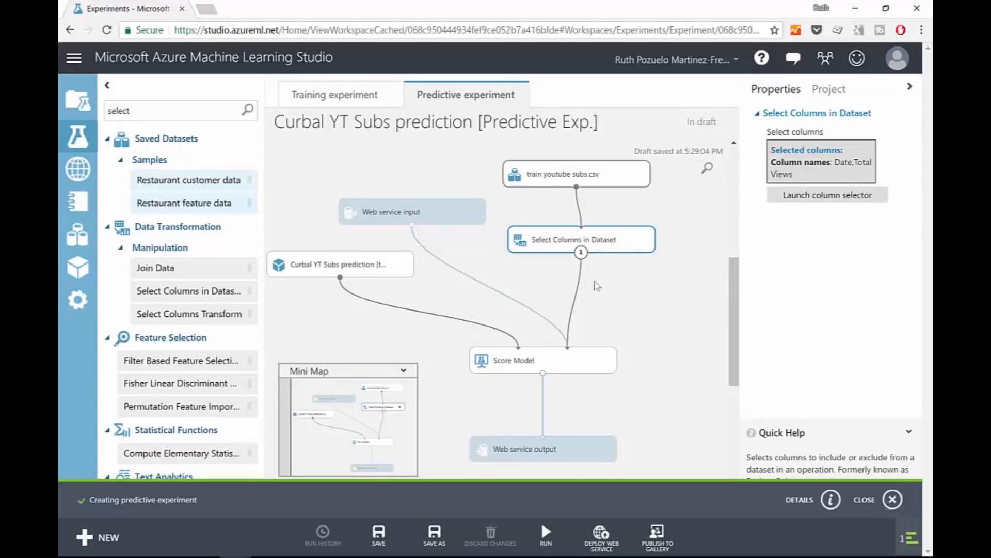
# - Move Score Model up and insert a second Select Columns in Dataset module connected between it and Web service output
pyautogui.moveTo(540, 369); pyautogui.dragTo(543, 325)
pyautogui.moveTo(189, 291); pyautogui.dragTo(602, 390)
pyautogui.moveTo(545, 329)
pyautogui.mouseDown()
pyautogui.moveTo(601, 376)
pyautogui.moveTo(542, 438)
pyautogui.mouseUp()
pyautogui.moveTo(575, 401); pyautogui.dragTo(520, 394)
# - Try including only the Total Subs column in the Select Columns in Dataset module below Score Model, and run the experiment
pyautogui.click(829, 198)
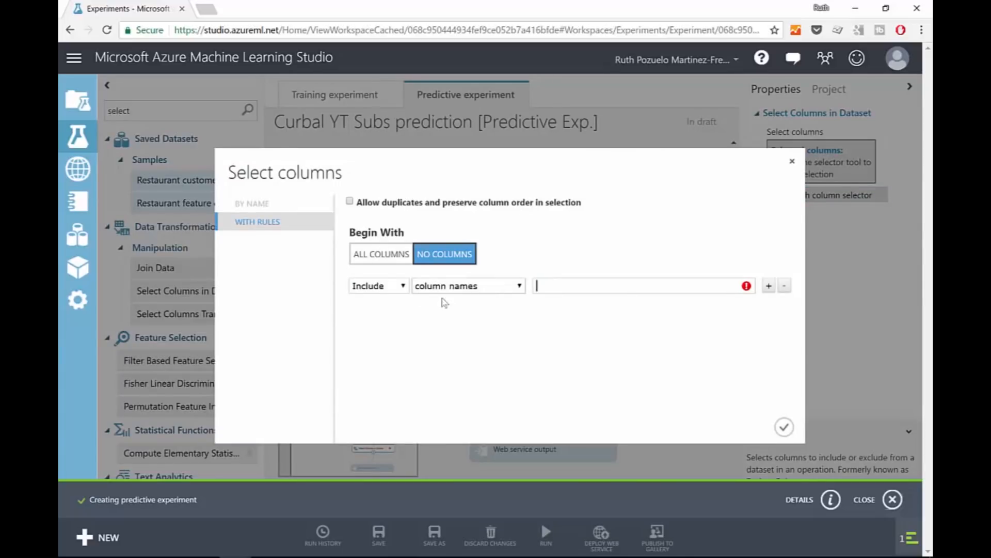
pyautogui.click(557, 285)
pyautogui.write('tot')
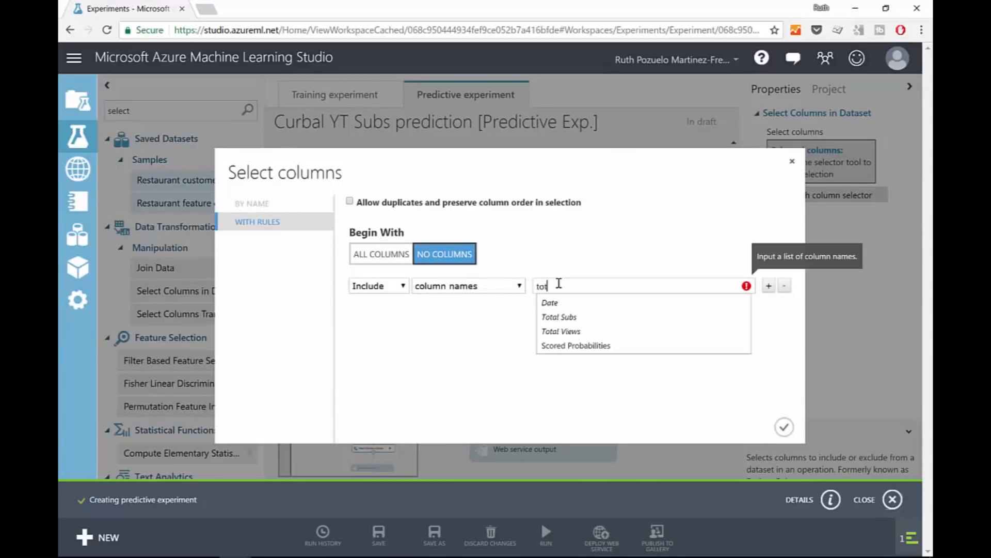
pyautogui.click(570, 303)
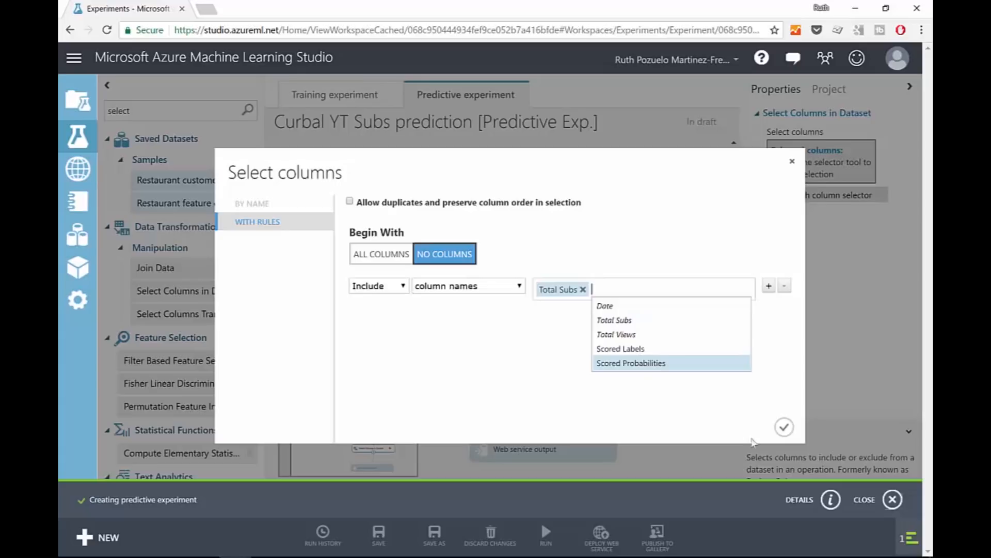
pyautogui.click(784, 426)
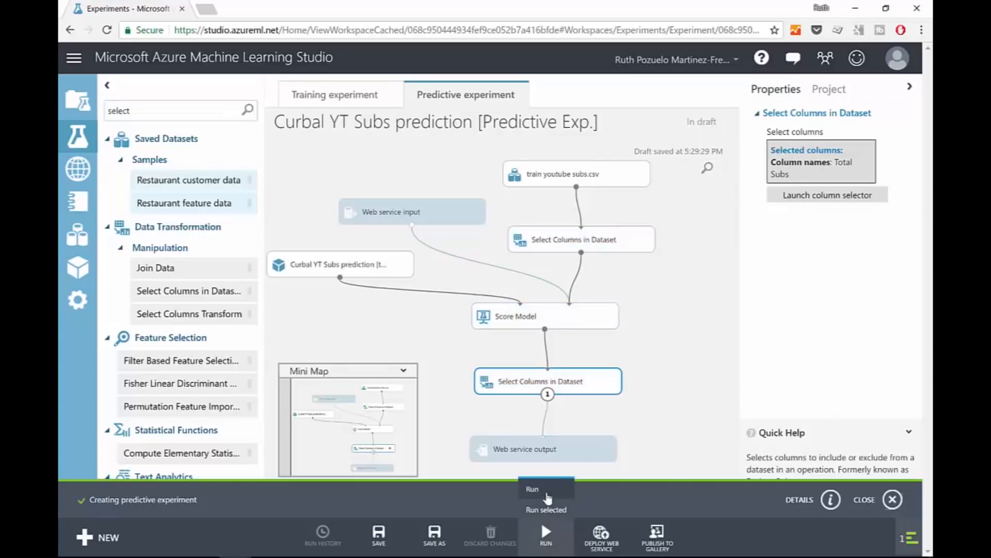
pyautogui.click(548, 494)
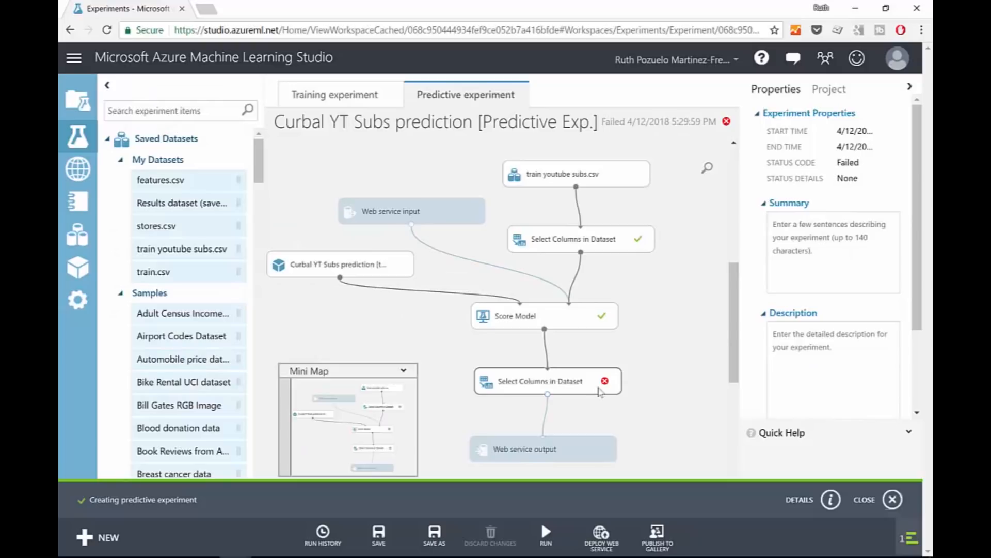
# - Review the error details of the Select Columns in Dataset module below Score Model, and close them
pyautogui.click(605, 382)
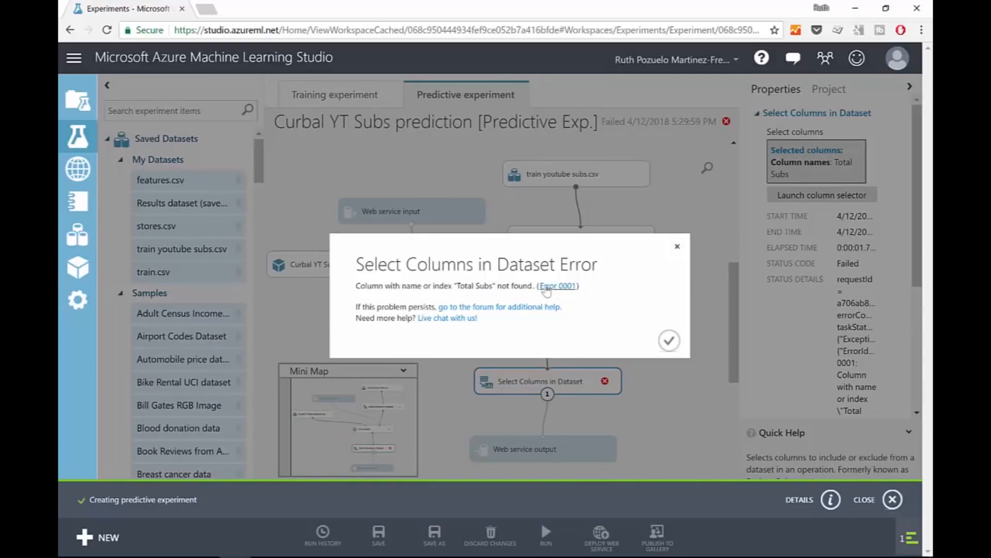
pyautogui.click(670, 340)
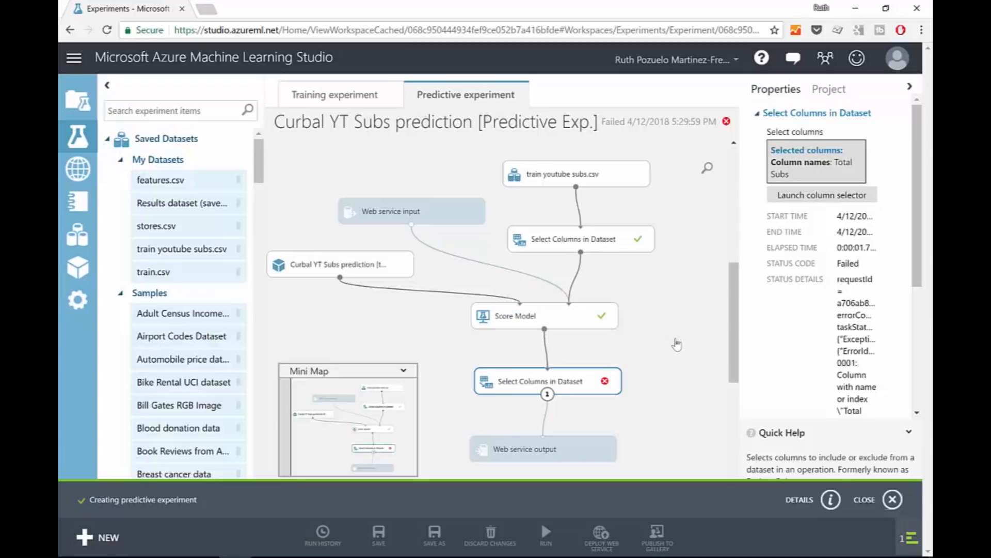
pyautogui.click(605, 382)
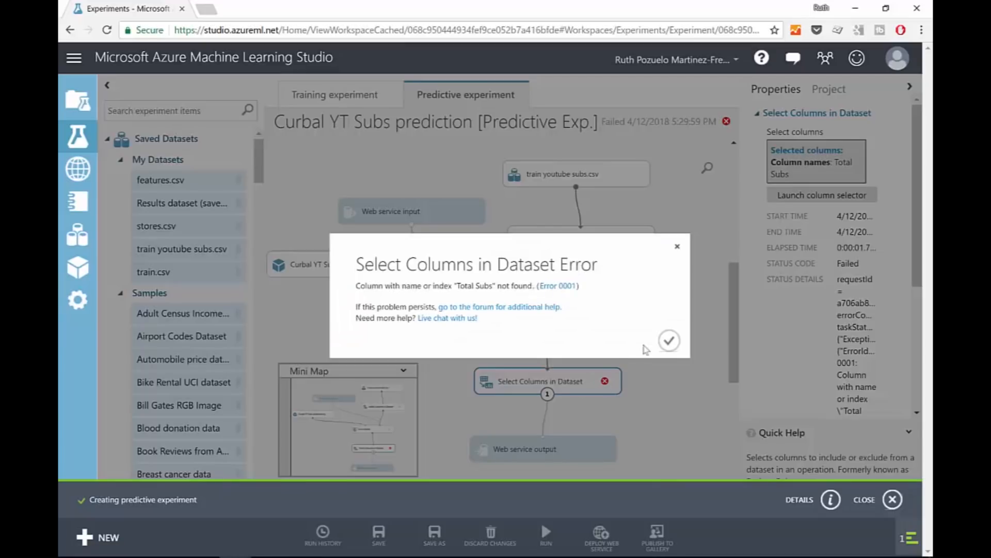
pyautogui.click(670, 340)
# - Replace Total Subs with Scored Labels in the lower Select Columns in Dataset module, beginning with all columns, and run the experiment
pyautogui.click(850, 196)
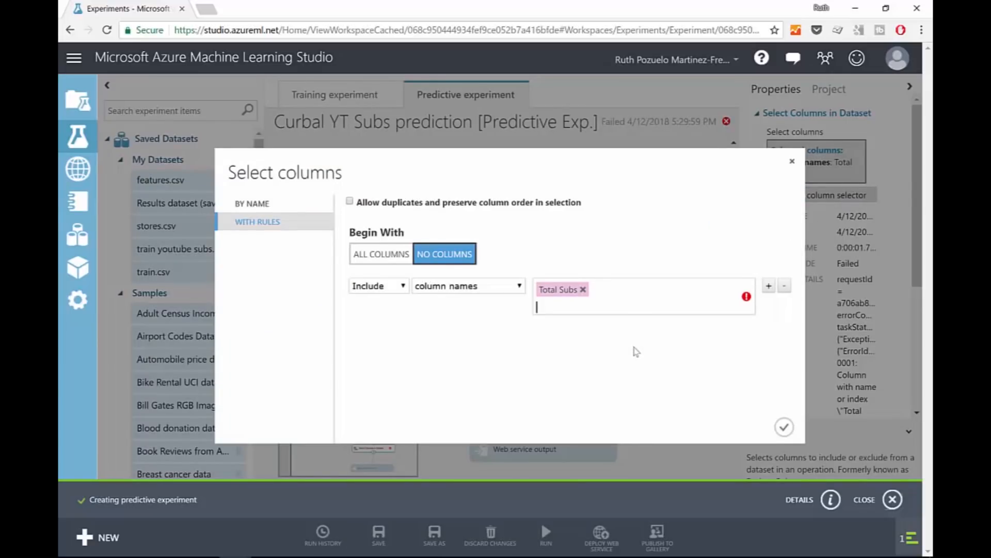
pyautogui.moveTo(572, 295)
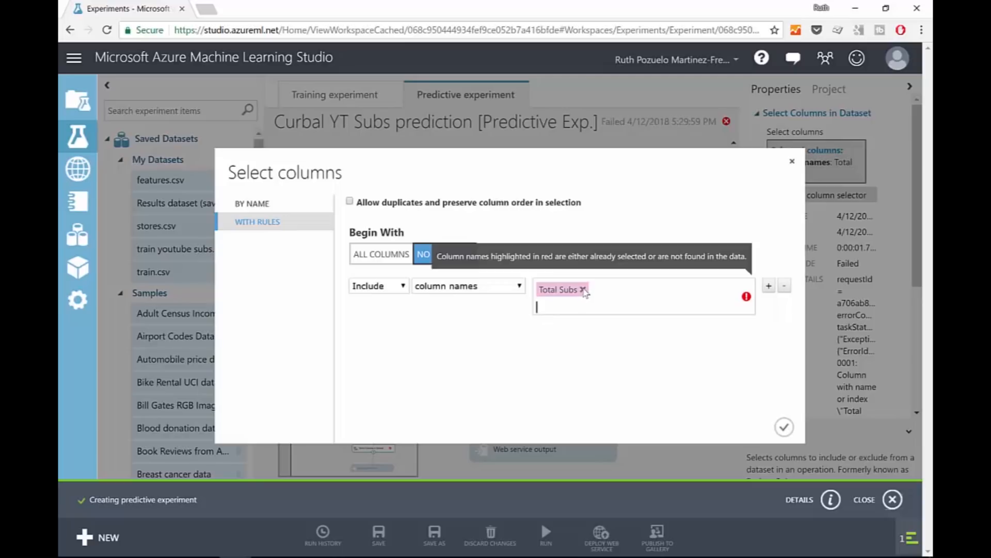
pyautogui.click(583, 290)
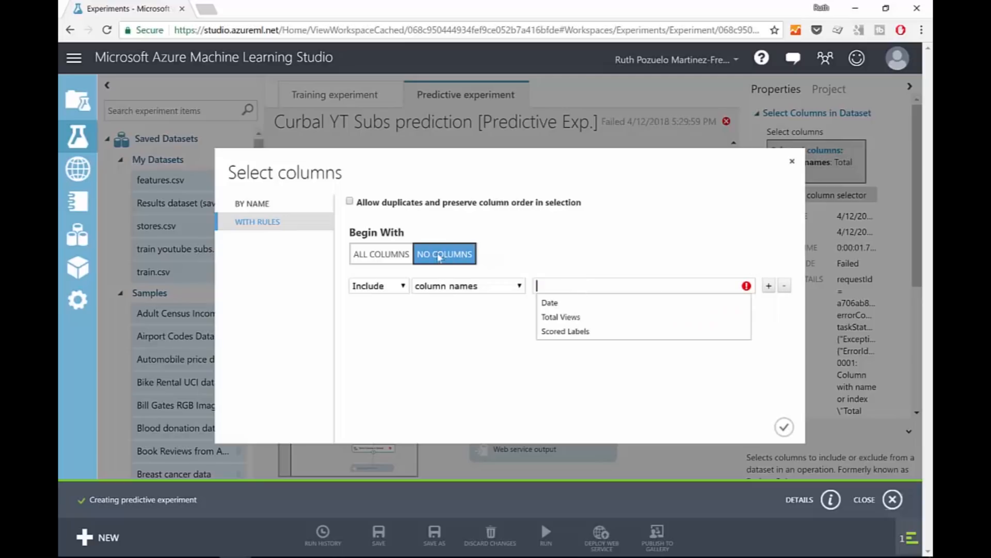
pyautogui.click(372, 257)
pyautogui.click(551, 286)
pyautogui.click(574, 333)
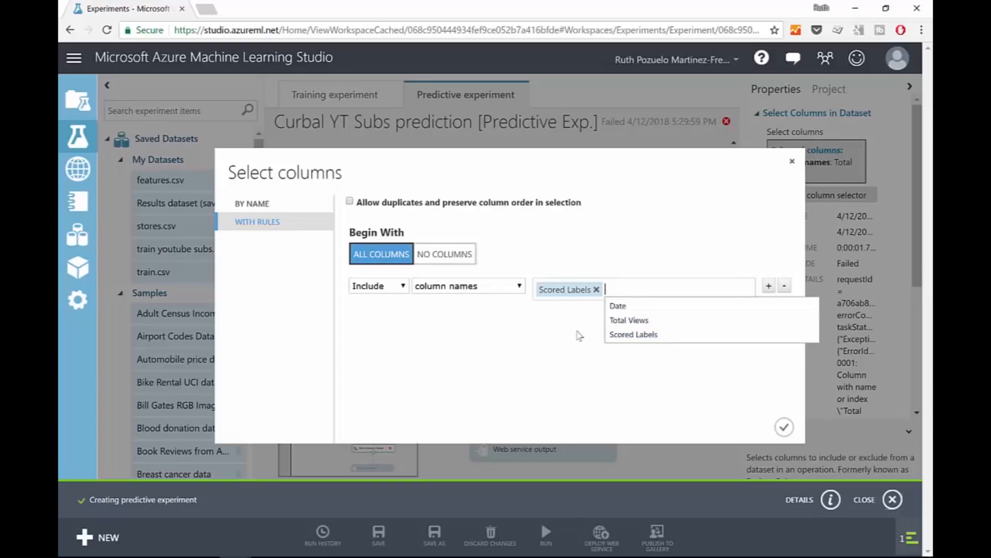
pyautogui.click(584, 374)
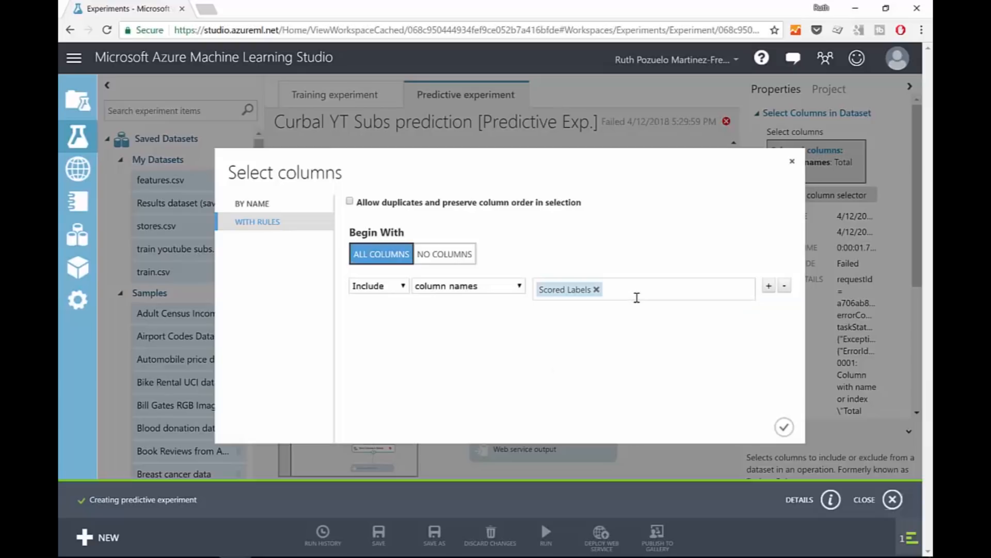
pyautogui.click(784, 426)
pyautogui.moveTo(546, 532)
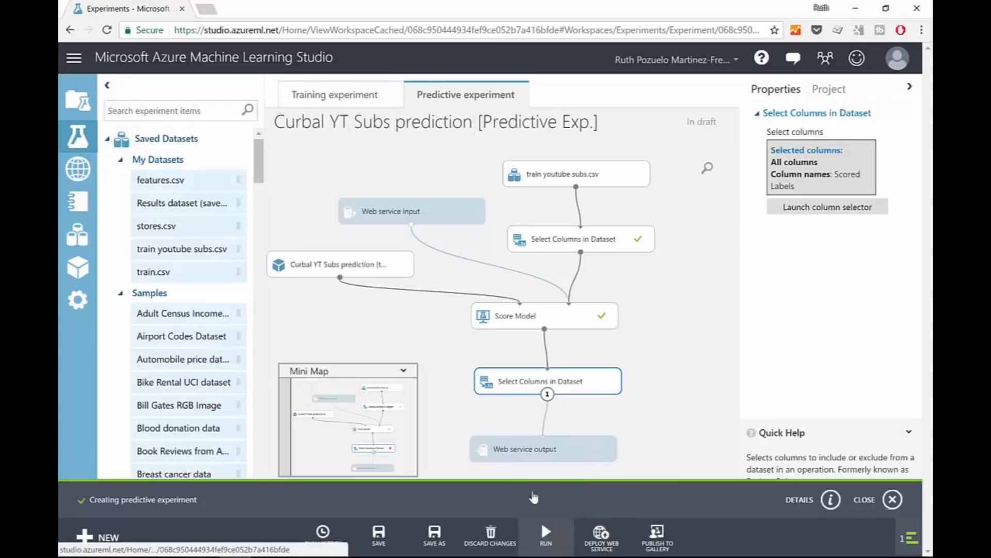
pyautogui.click(537, 483)
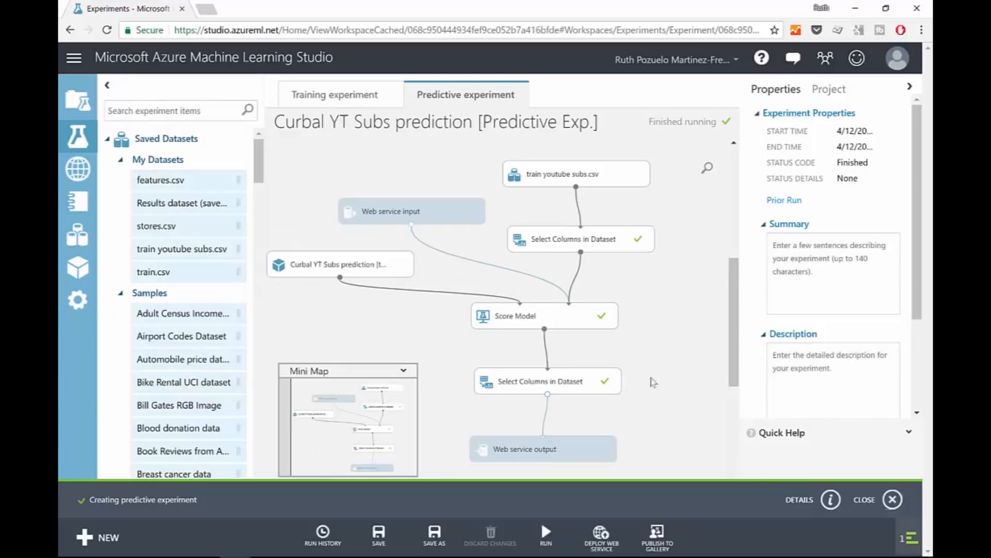
# - Visualize the results dataset of the lower Select Columns in Dataset module to check its columns and rows, and close the view
pyautogui.rightClick(548, 395)
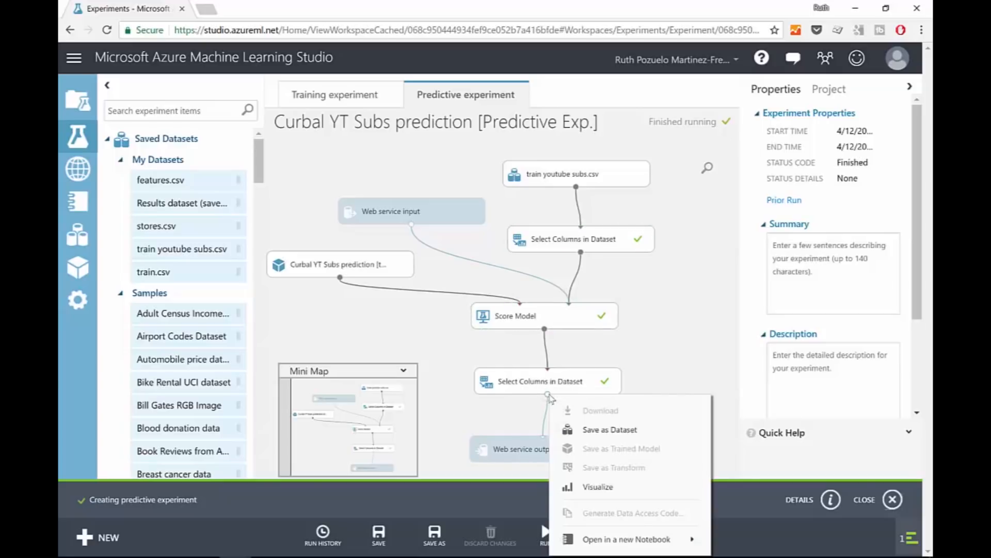
pyautogui.click(631, 483)
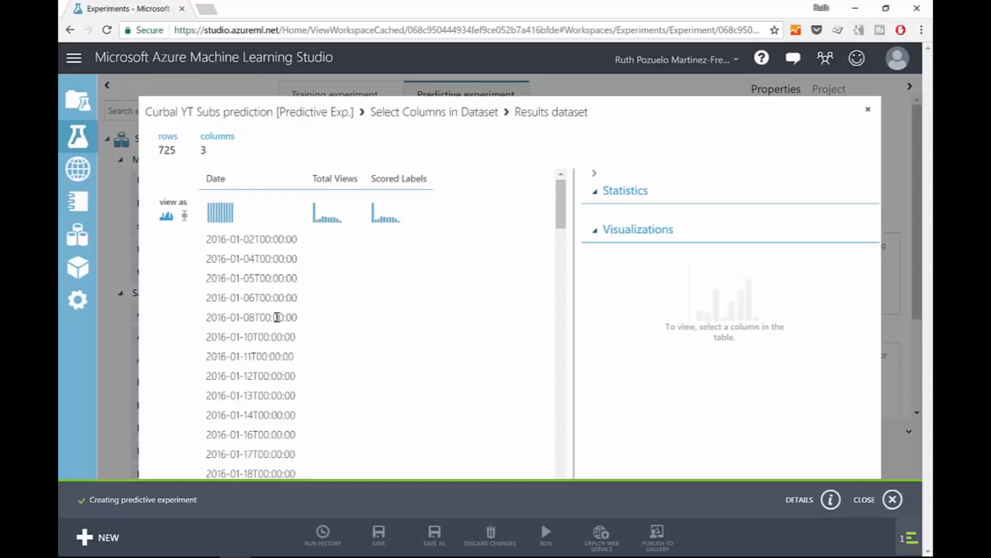
pyautogui.scroll(-7, 400, 310)
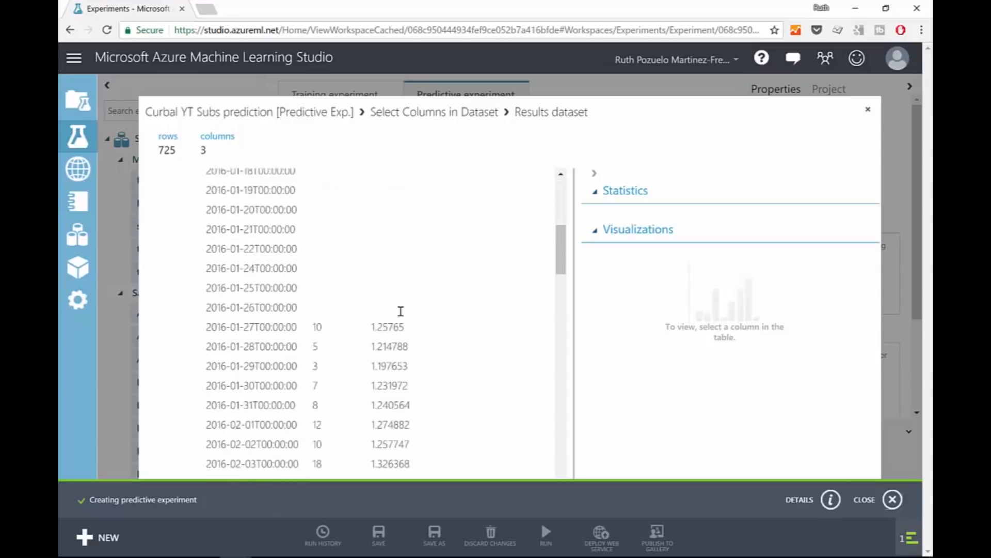
pyautogui.scroll(7, 402, 299)
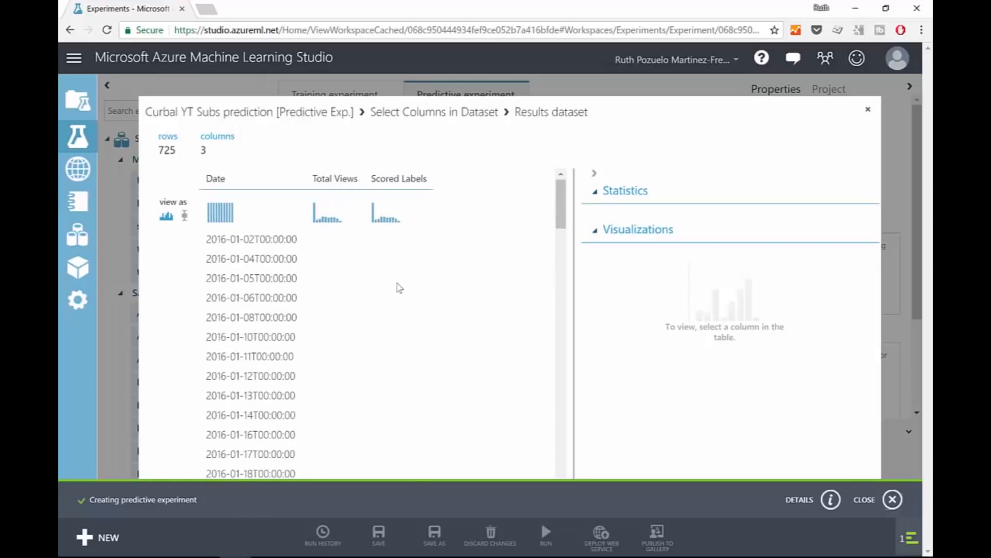
pyautogui.click(869, 111)
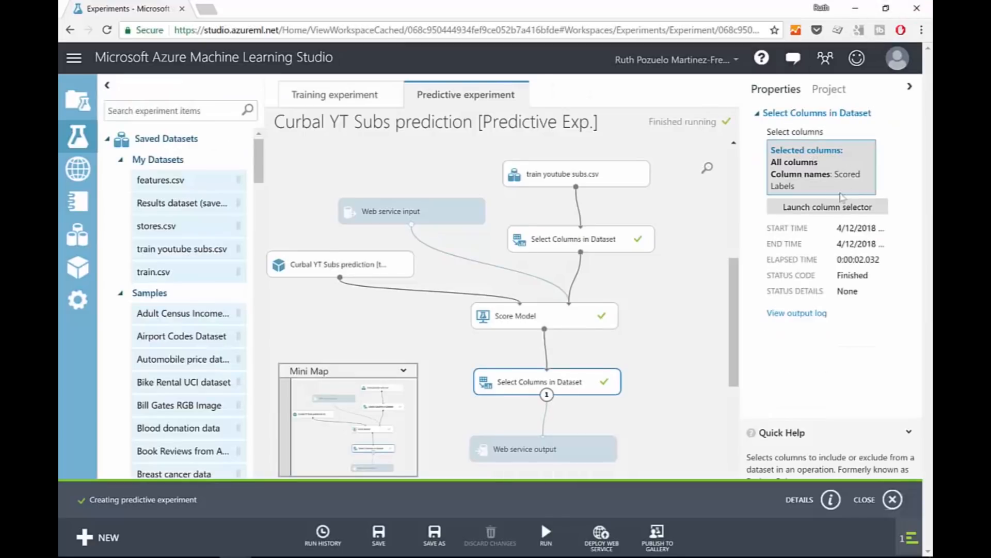
# - Change the lower module's column rule to begin with no columns and include Scored Labels, and rerun the experiment
pyautogui.click(829, 208)
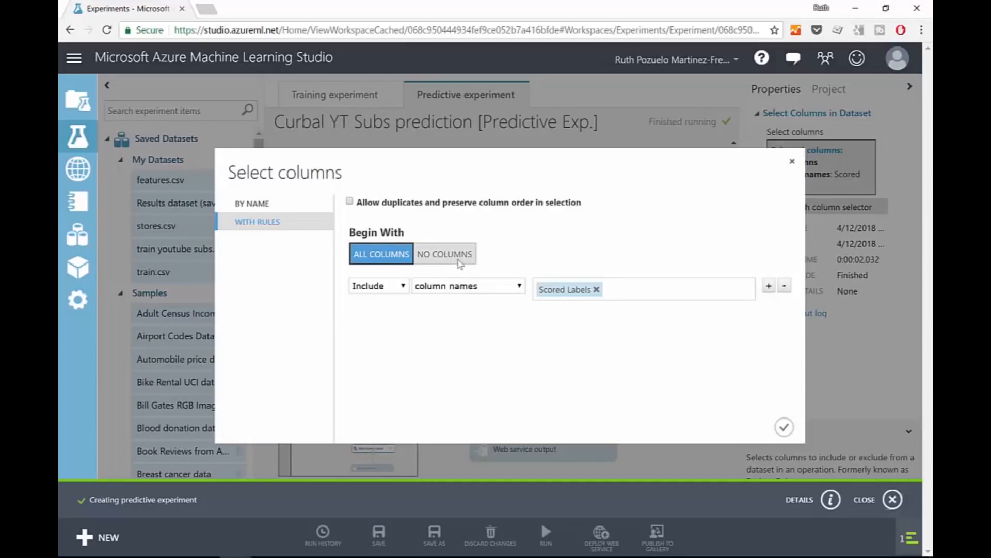
pyautogui.click(460, 263)
pyautogui.click(784, 431)
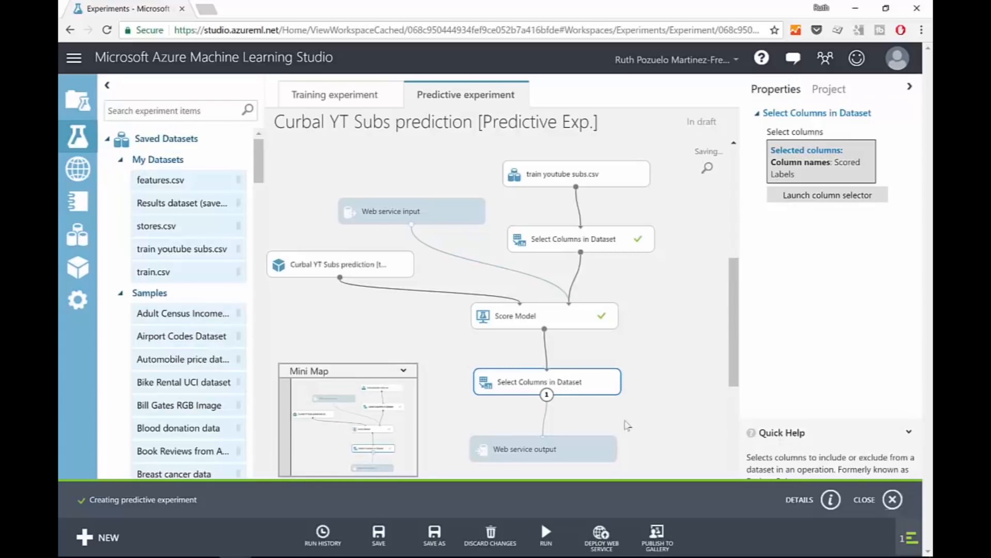
pyautogui.click(829, 200)
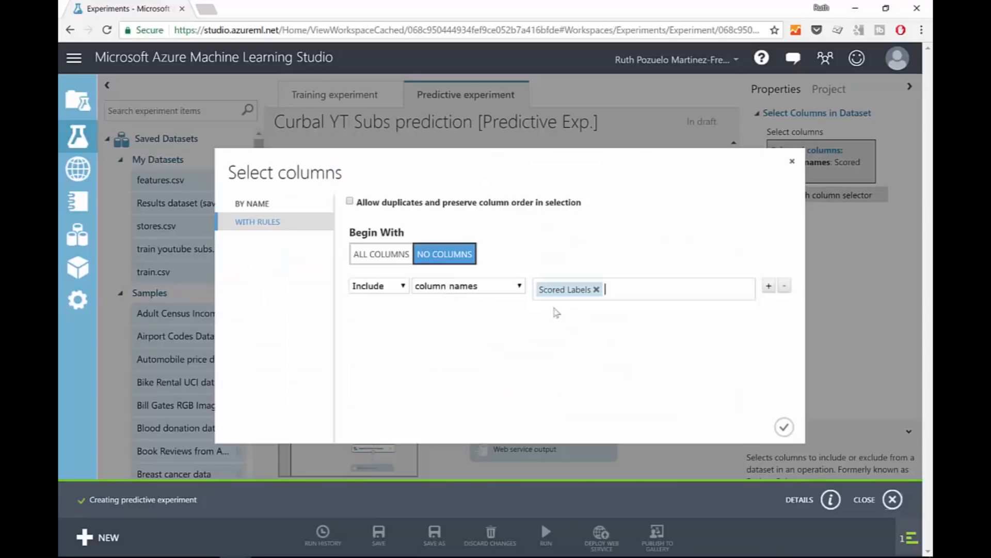
pyautogui.click(784, 426)
pyautogui.click(546, 534)
pyautogui.click(547, 494)
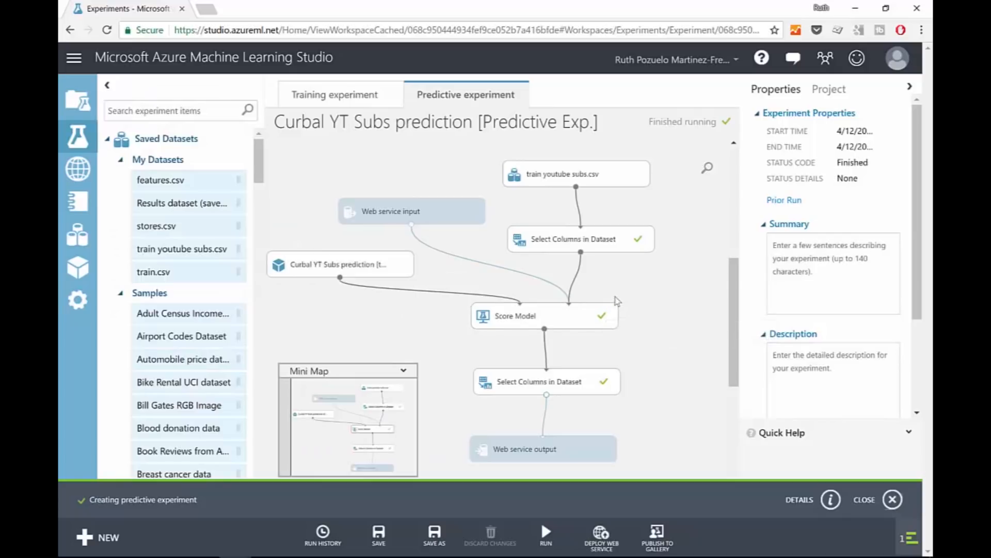
# - Visualize the lower Select Columns in Dataset module's output to check its columns, and save the predictive experiment
pyautogui.rightClick(547, 395)
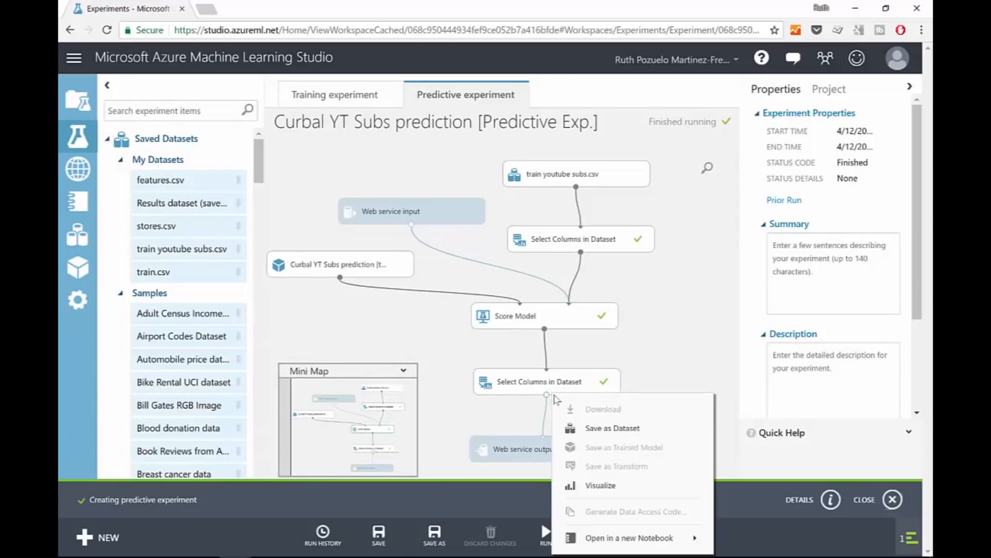
pyautogui.click(607, 484)
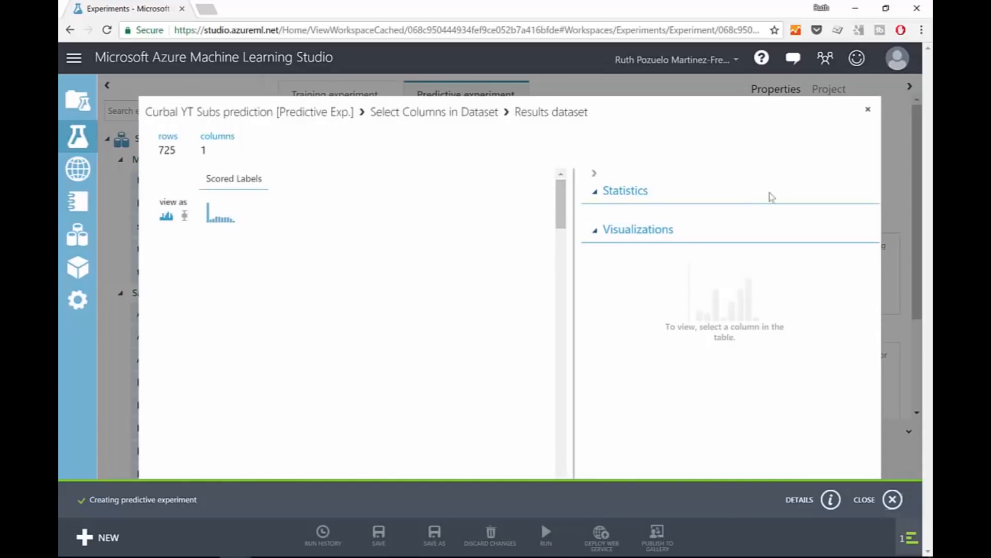
pyautogui.click(869, 109)
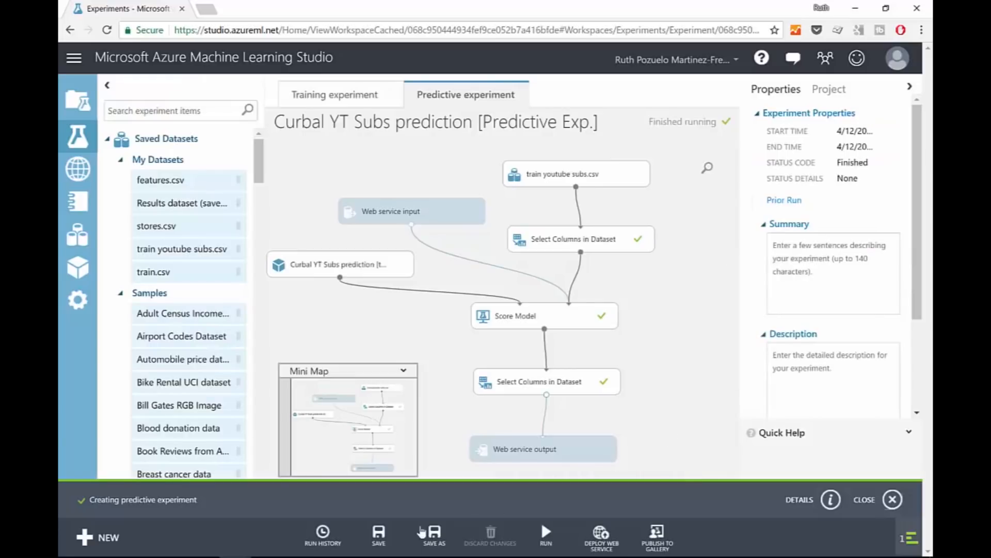
pyautogui.click(391, 543)
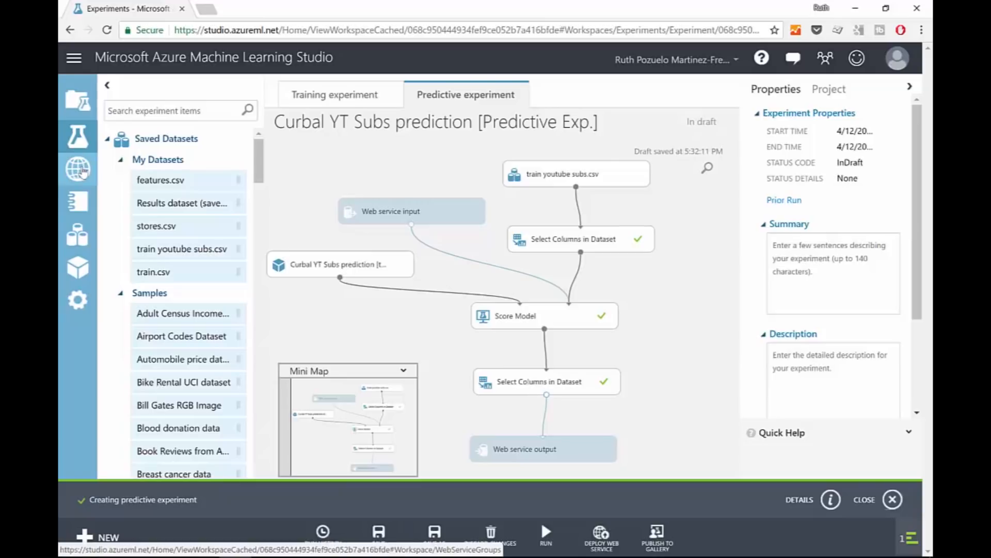
# - Check the workspace's list of web services, and reopen the draft Curbal YT Subs prediction experiment
pyautogui.click(80, 169)
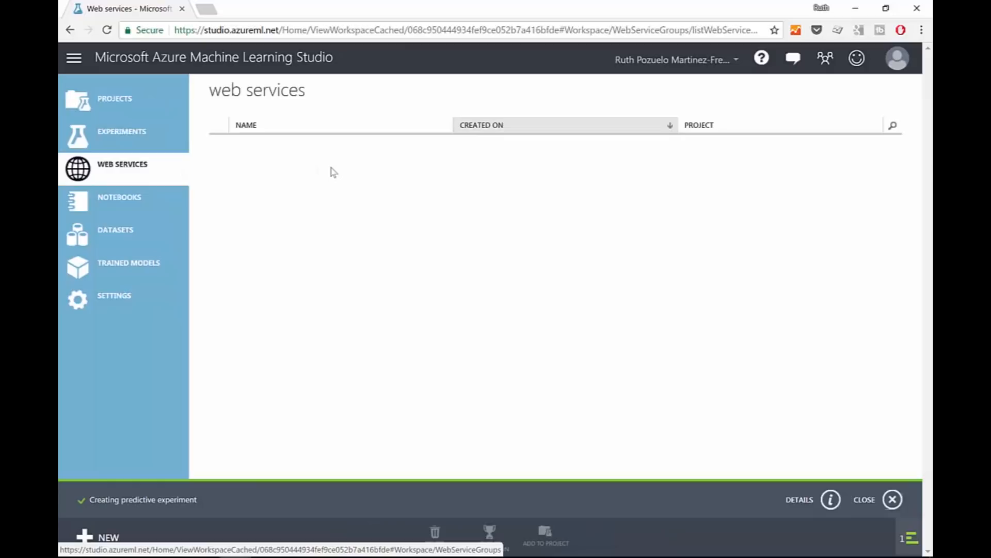
pyautogui.click(122, 139)
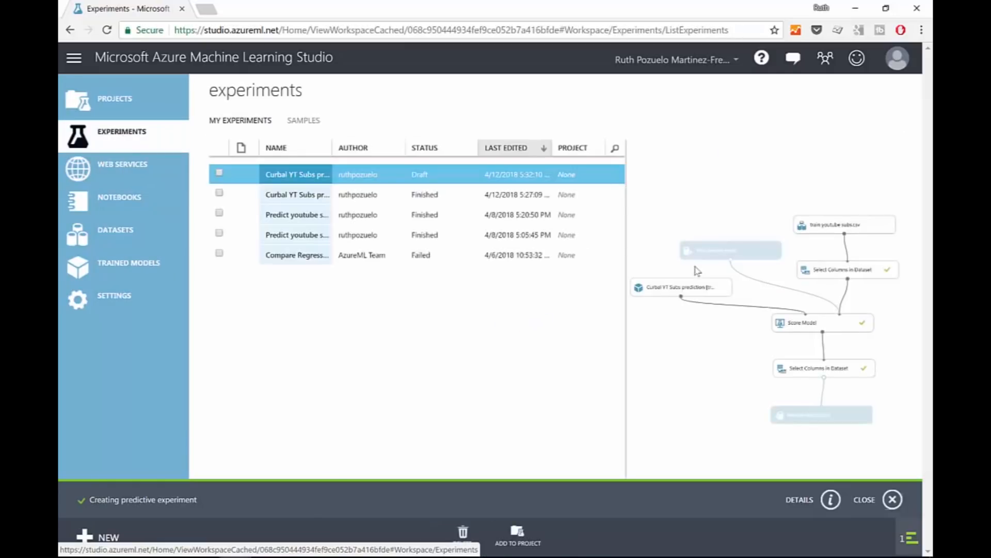
pyautogui.click(304, 176)
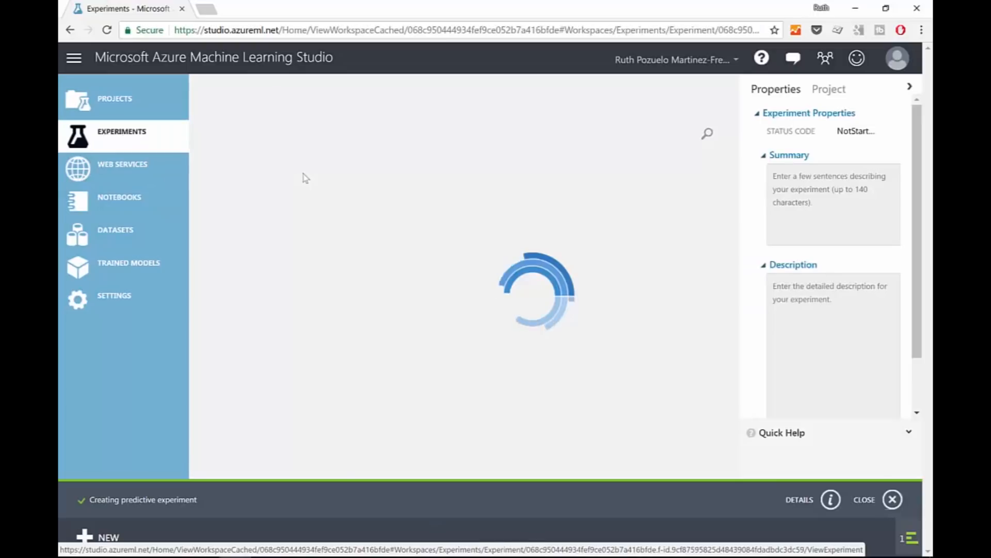
# - Rerun the predictive experiment to validate its edits and deploy it as a web service
pyautogui.click(605, 539)
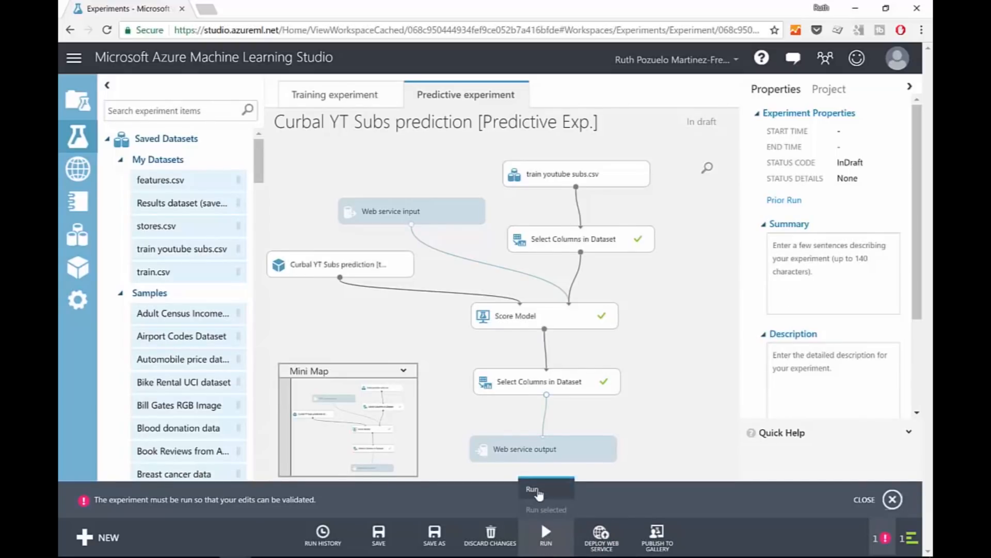
pyautogui.click(546, 534)
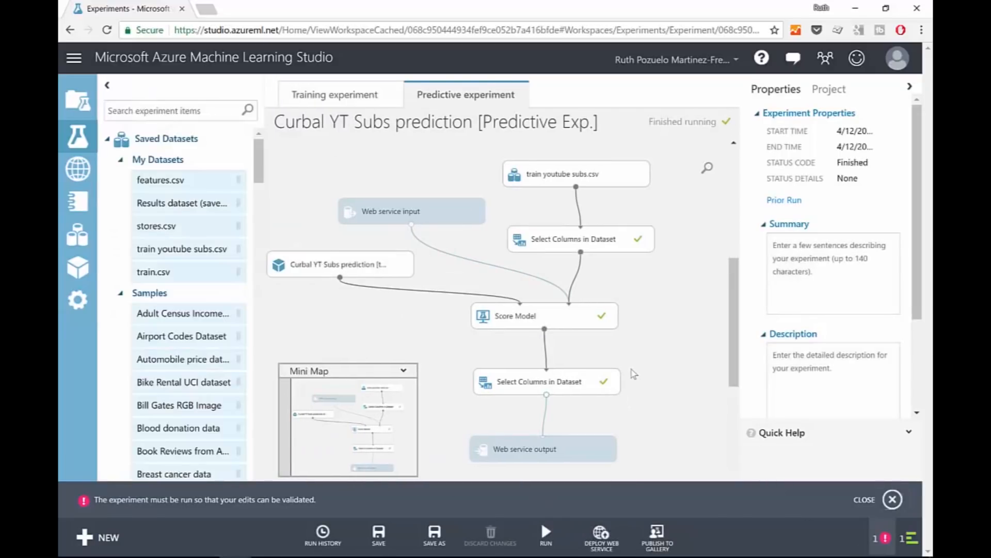
pyautogui.click(603, 541)
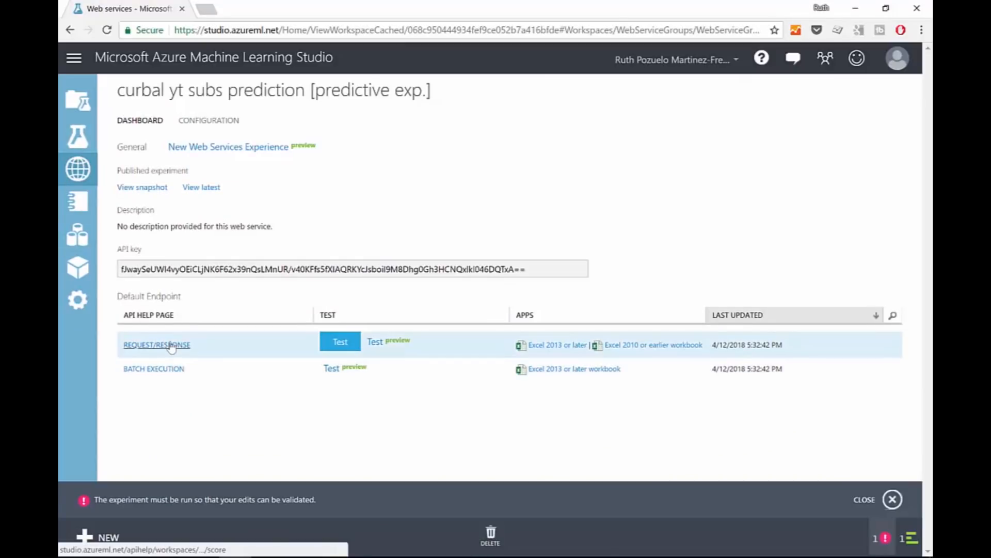
# - Test the web service's request/response endpoint with a date in 2018-05 and a Total Views value
pyautogui.click(338, 343)
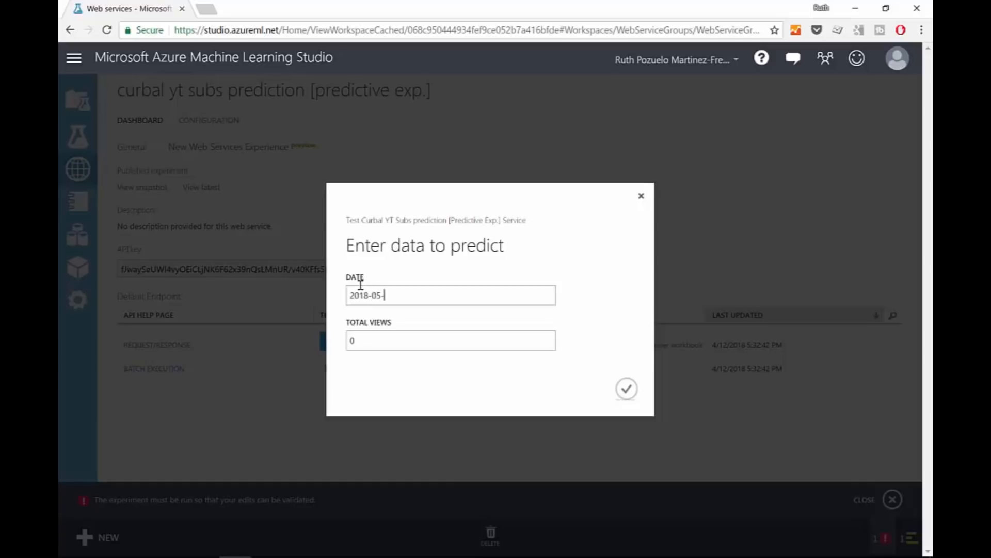
pyautogui.moveTo(383, 351); pyautogui.dragTo(319, 342)
pyautogui.click(627, 389)
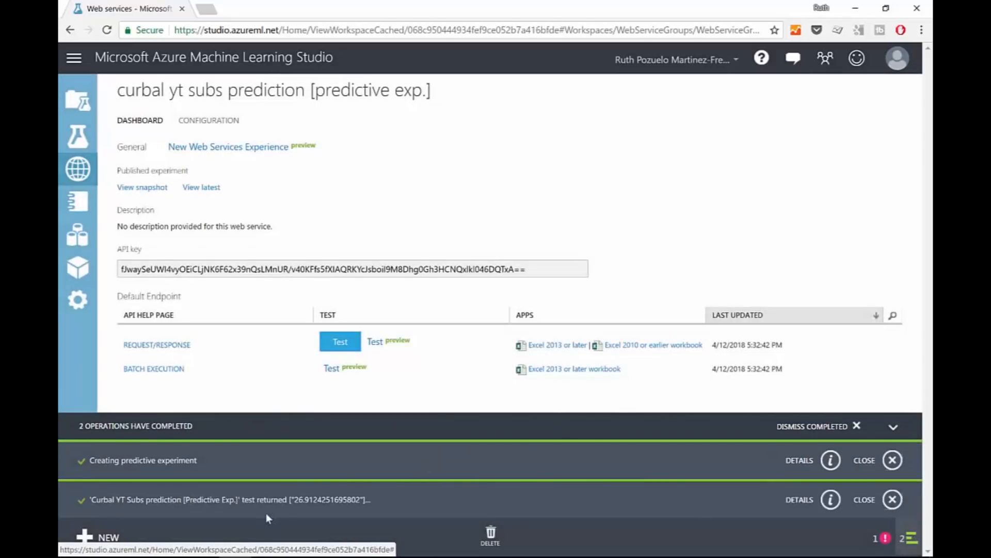
# - Read the prediction returned in the test notification and dismiss the completed operation notifications
pyautogui.moveTo(291, 500); pyautogui.dragTo(305, 509)
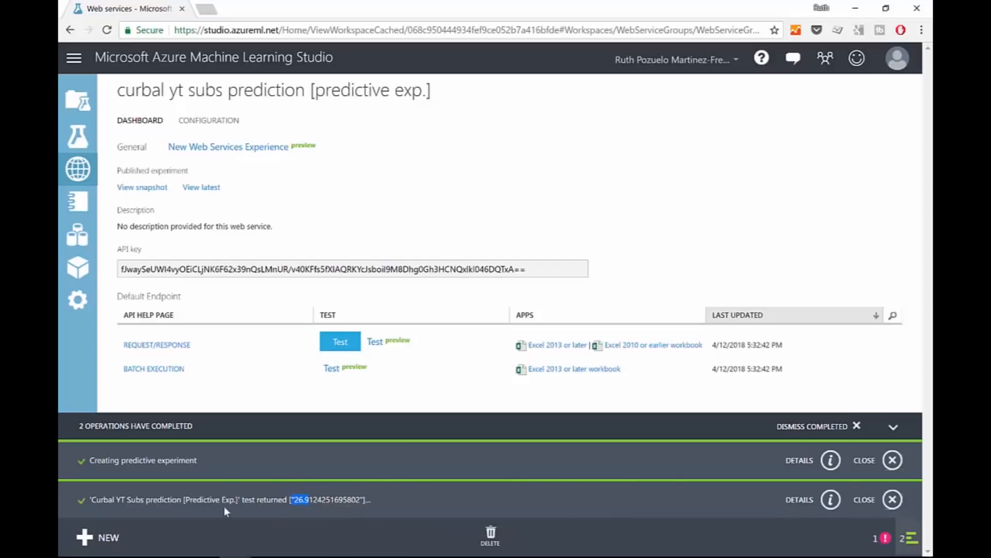
pyautogui.moveTo(184, 500); pyautogui.dragTo(384, 512)
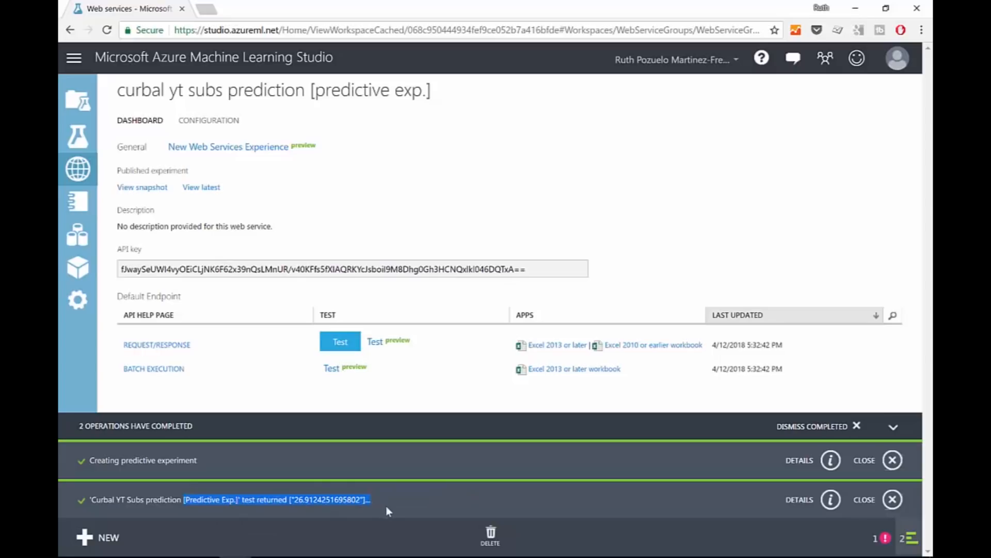
pyautogui.click(898, 502)
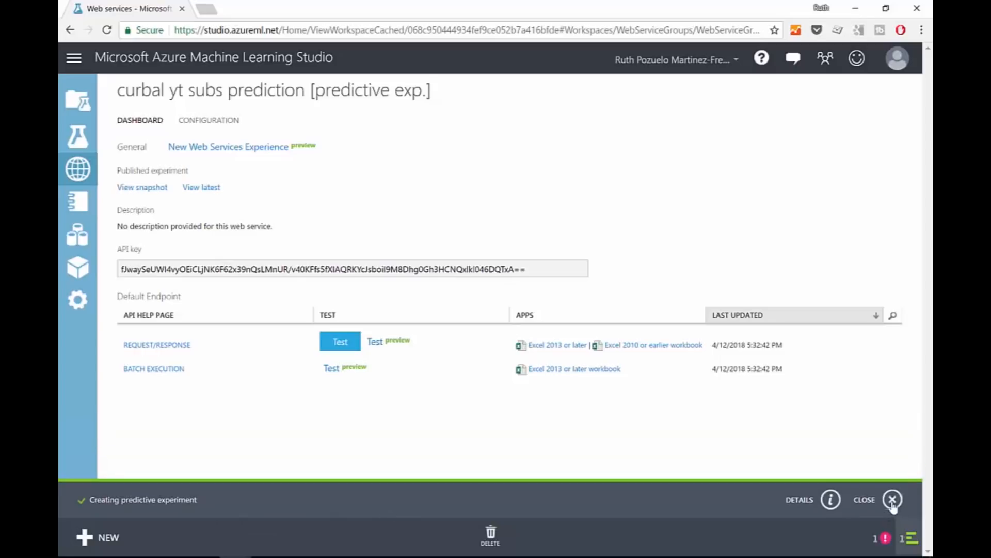
pyautogui.click(892, 500)
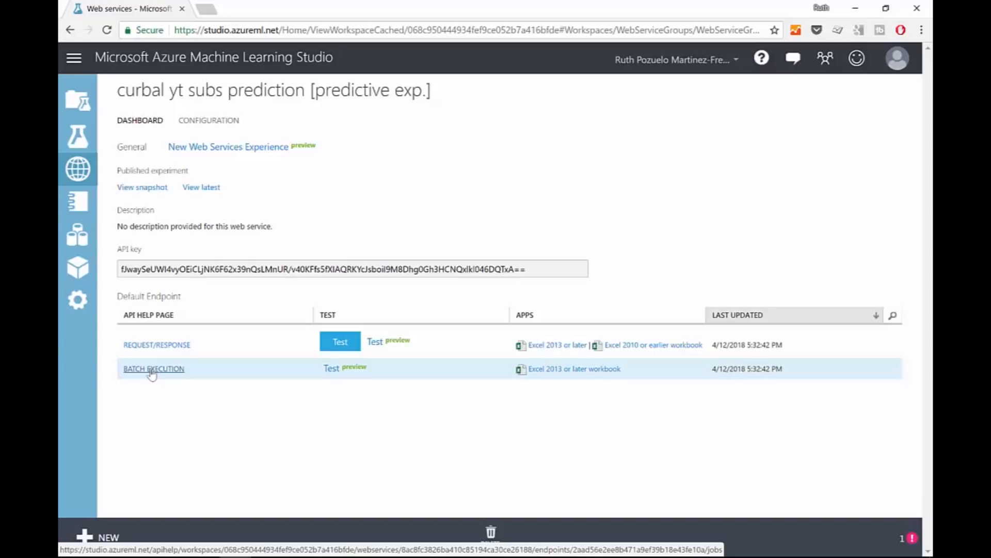
# - Download the batch execution workbook for Excel 2013 or later with Sample Data enabled, and open it in Excel for editing
pyautogui.click(586, 369)
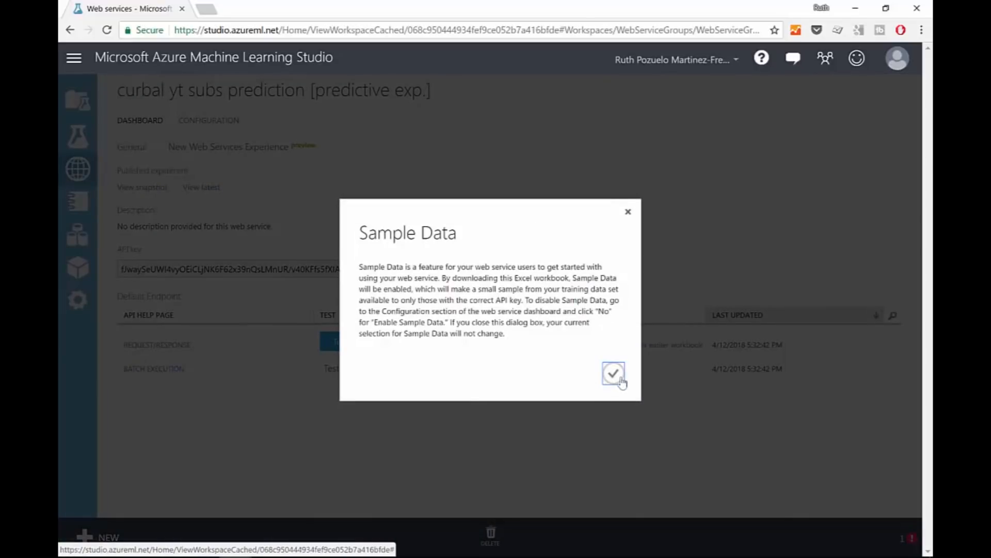
pyautogui.click(614, 374)
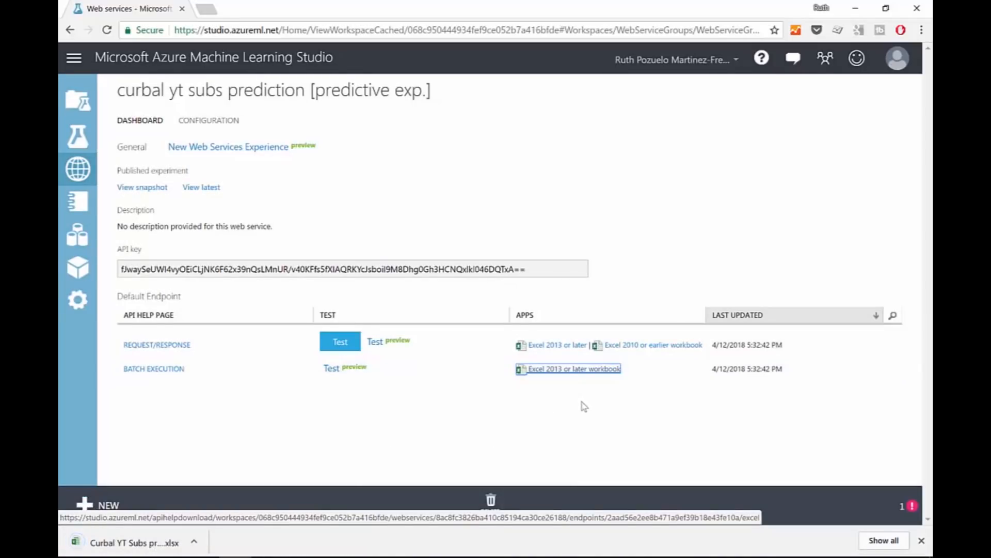
pyautogui.click(129, 542)
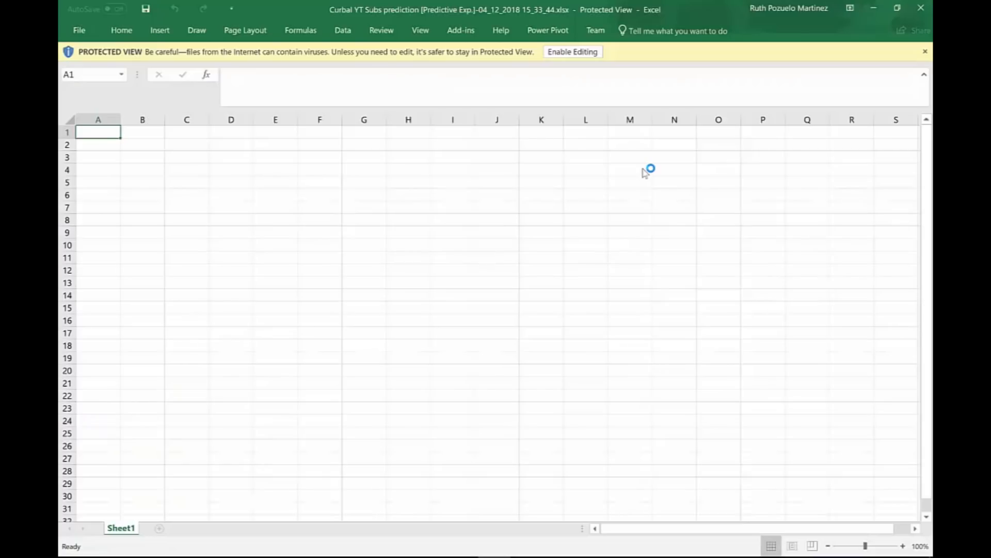
pyautogui.click(573, 52)
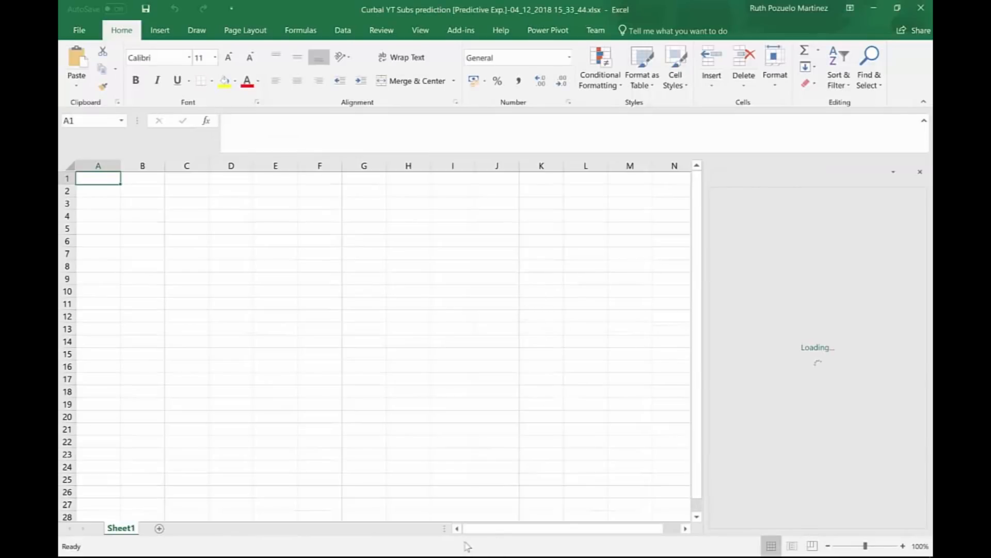
pyautogui.click(243, 555)
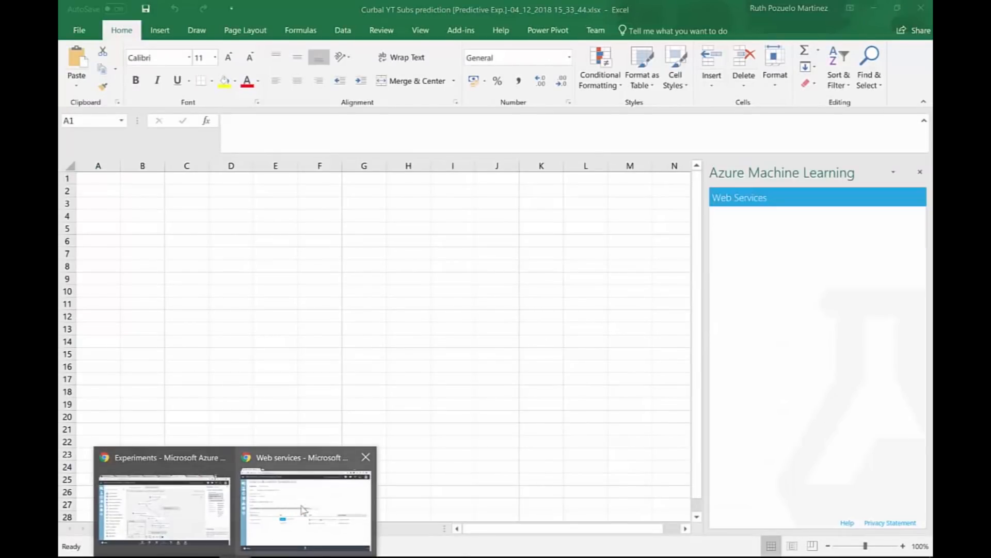
pyautogui.click(319, 496)
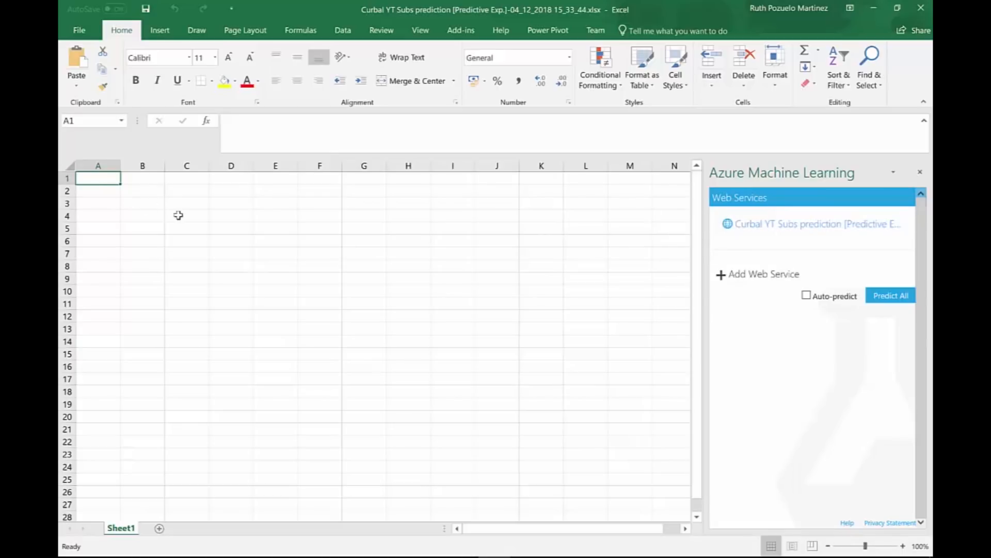
# - Copy the Date, Total Subs and Total Views columns from data.csv into Sheet1 of the prediction workbook, starting at A1
pyautogui.click(564, 505)
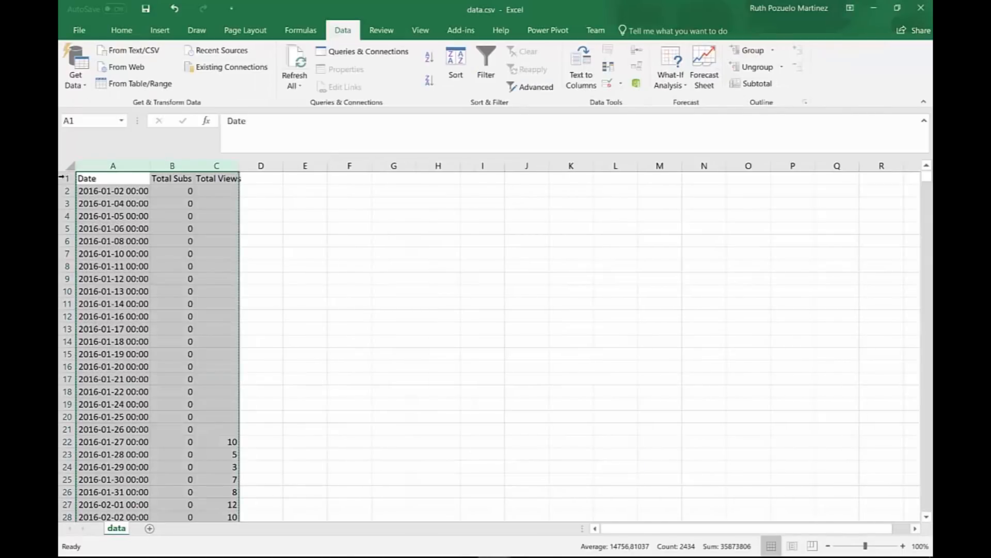
pyautogui.hotkey('ctrl', 'c')
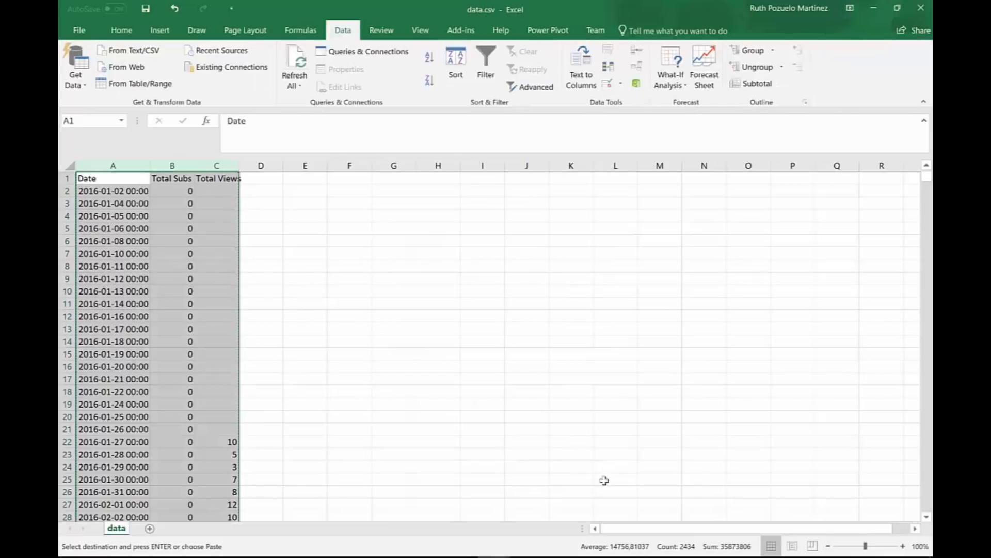
pyautogui.click(420, 528)
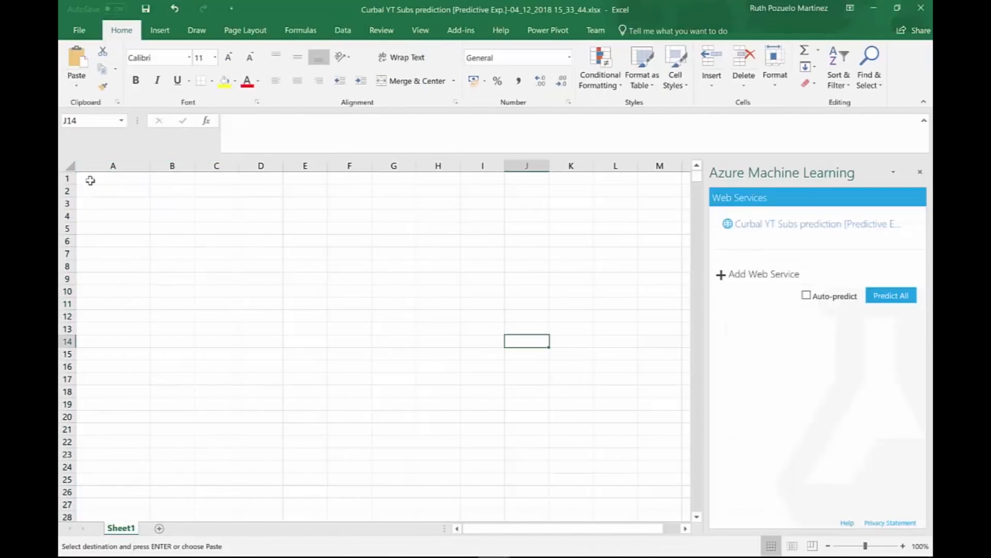
pyautogui.hotkey('ctrl', 'v')
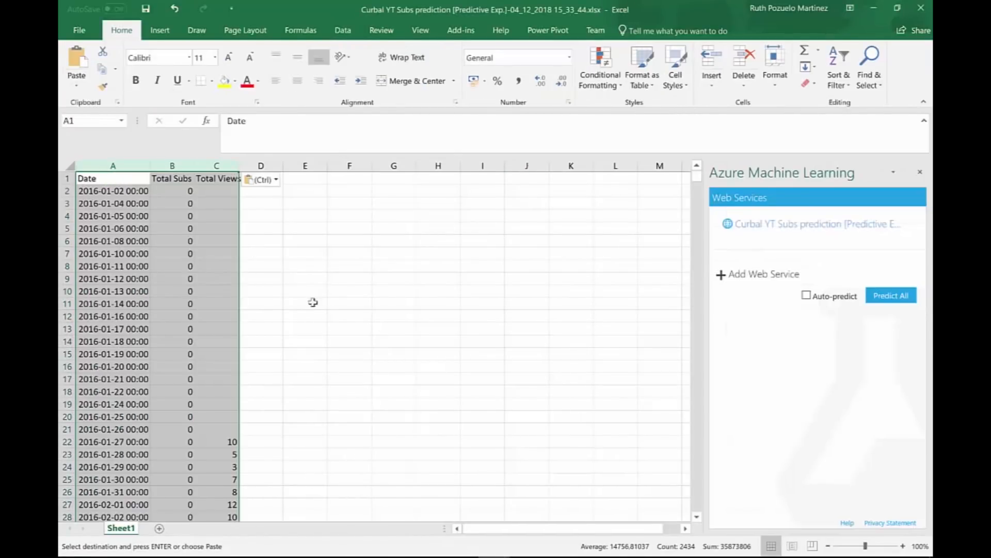
pyautogui.click(349, 329)
# - Extend the Date series from the last two dates in A817:A818 down to 2018-07-02 in row 909
pyautogui.scroll(-7, 515, 256)
pyautogui.moveTo(697, 185); pyautogui.dragTo(697, 416)
pyautogui.moveTo(118, 291); pyautogui.dragTo(163, 527)
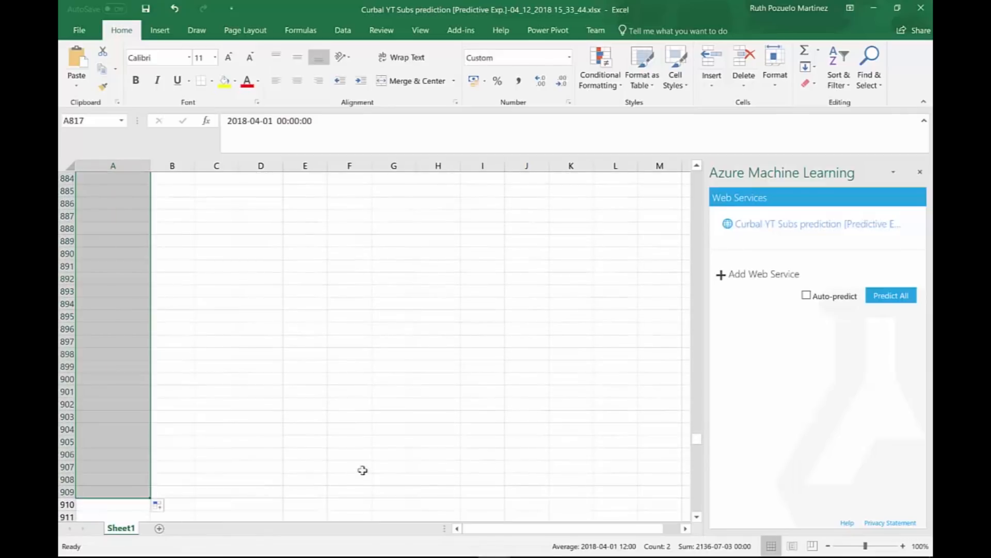
pyautogui.moveTo(697, 440); pyautogui.dragTo(656, 410)
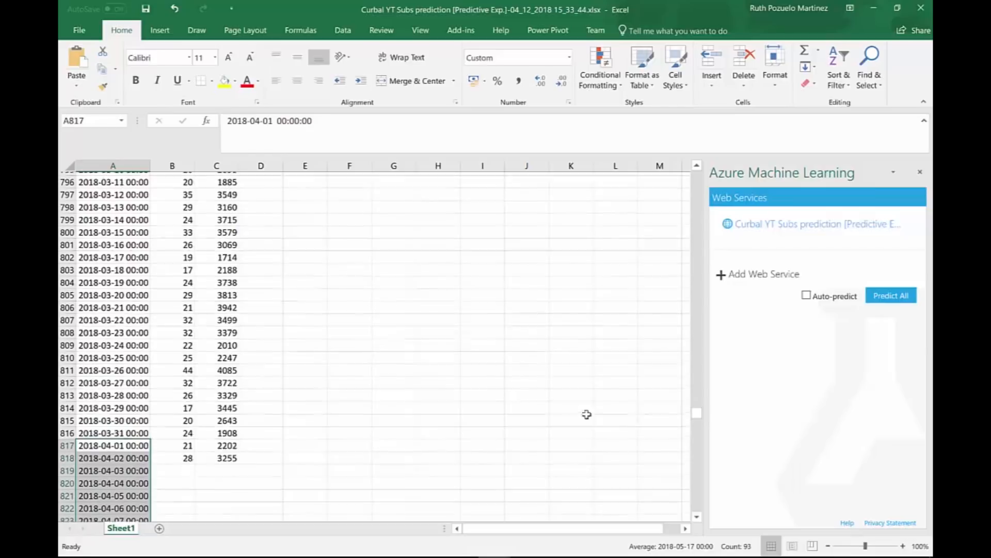
pyautogui.click(229, 454)
pyautogui.moveTo(229, 455); pyautogui.dragTo(219, 150)
pyautogui.hotkey('ctrl', 'q')
pyautogui.click(469, 351)
# - Copy the Total Views values in C771:C818 and paste them beside the new dates, starting at C819
pyautogui.scroll(-15, 418, 325)
pyautogui.scroll(-20, 330, 388)
pyautogui.scroll(5, 248, 273)
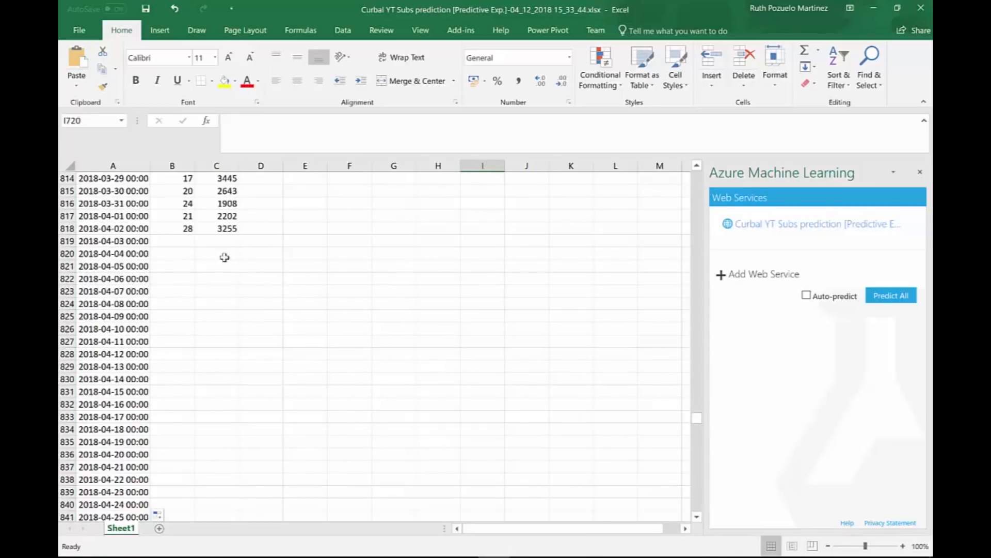
pyautogui.moveTo(203, 226); pyautogui.dragTo(217, 343)
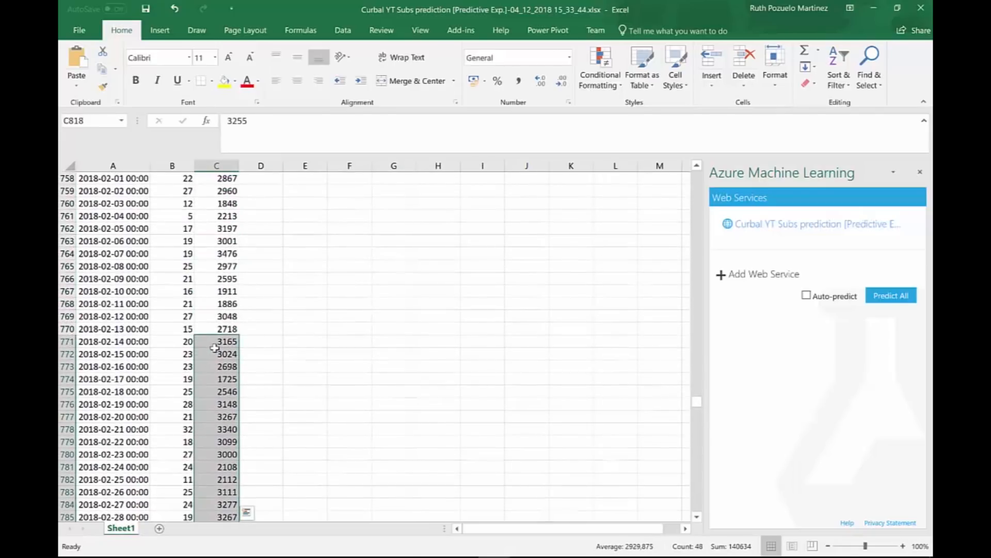
pyautogui.hotkey('ctrl', 'c')
pyautogui.scroll(-1, 291, 363)
pyautogui.scroll(-14, 279, 370)
pyautogui.click(216, 379)
pyautogui.hotkey('ctrl', 'v')
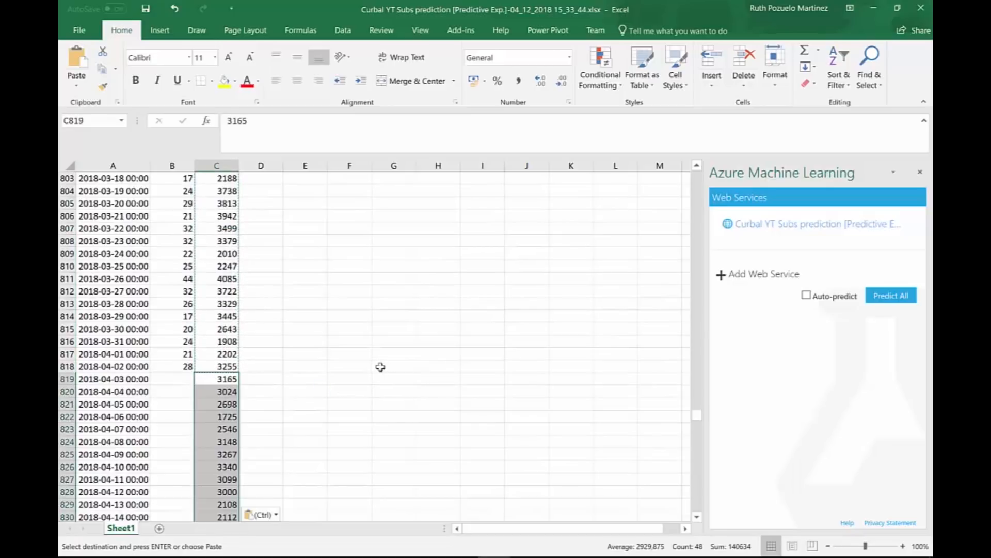
# - Paste the copied Total Views values again from C867, and delete the surplus values below row 909
pyautogui.scroll(-18, 380, 367)
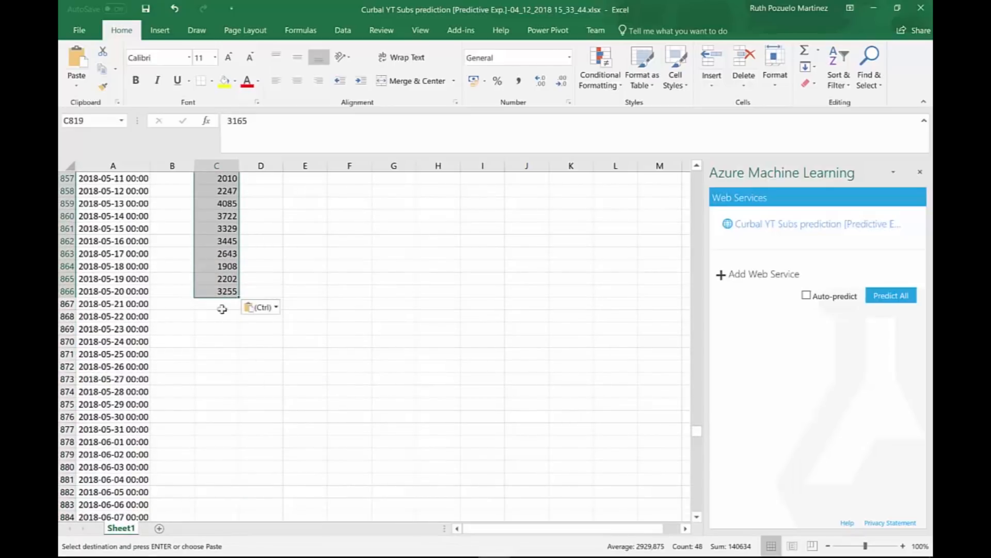
pyautogui.click(222, 309)
pyautogui.hotkey('ctrl', 'v')
pyautogui.scroll(-5, 302, 358)
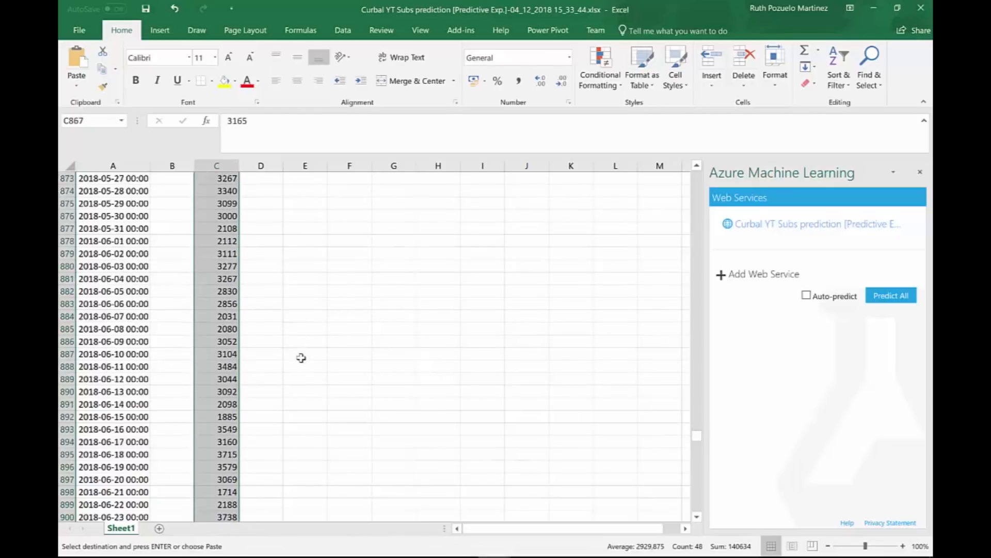
pyautogui.scroll(-10, 301, 358)
pyautogui.moveTo(210, 280); pyautogui.dragTo(224, 351)
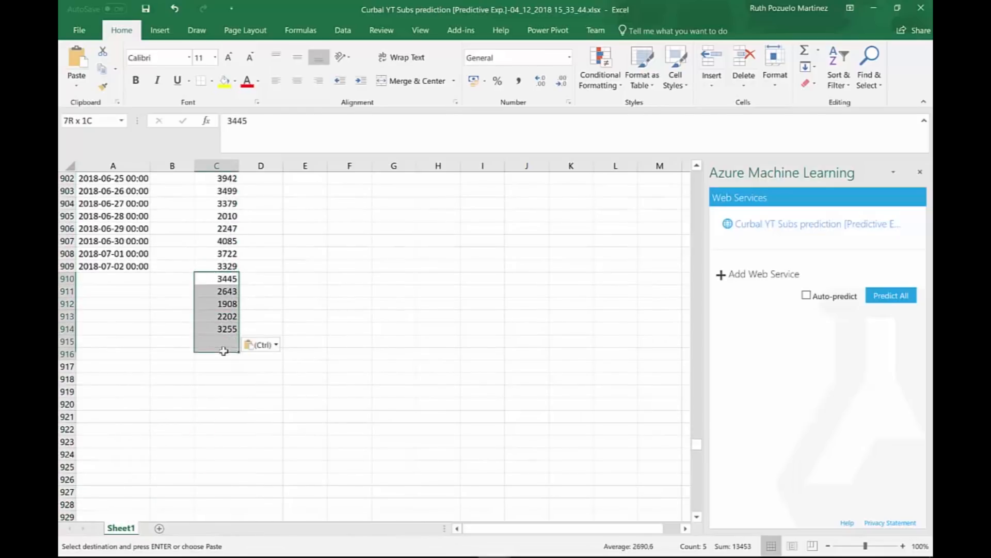
pyautogui.press('Delete')
pyautogui.click(338, 306)
# - Examine the blank Total Subs cells from row 819 onward, and clear the copied range marker
pyautogui.scroll(1, 295, 224)
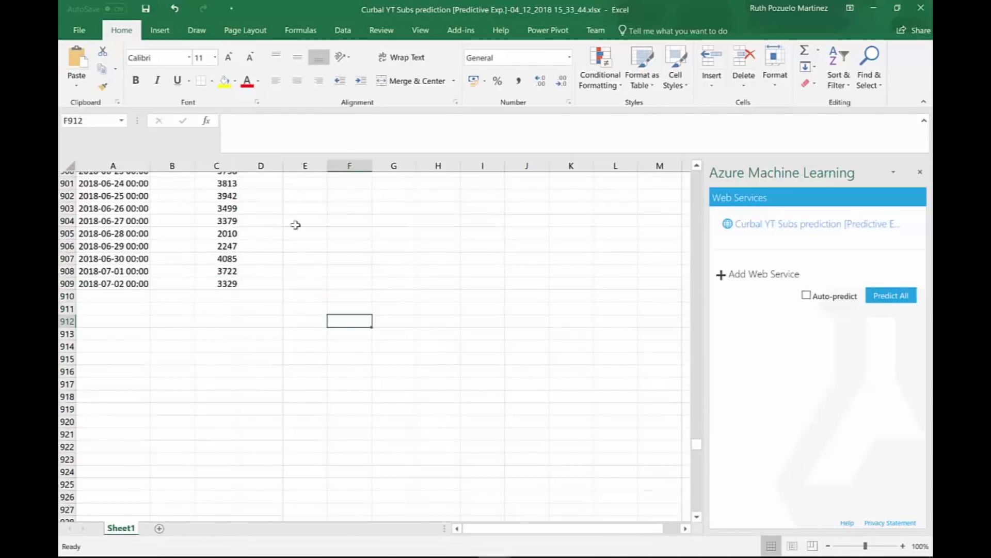
pyautogui.scroll(20, 296, 225)
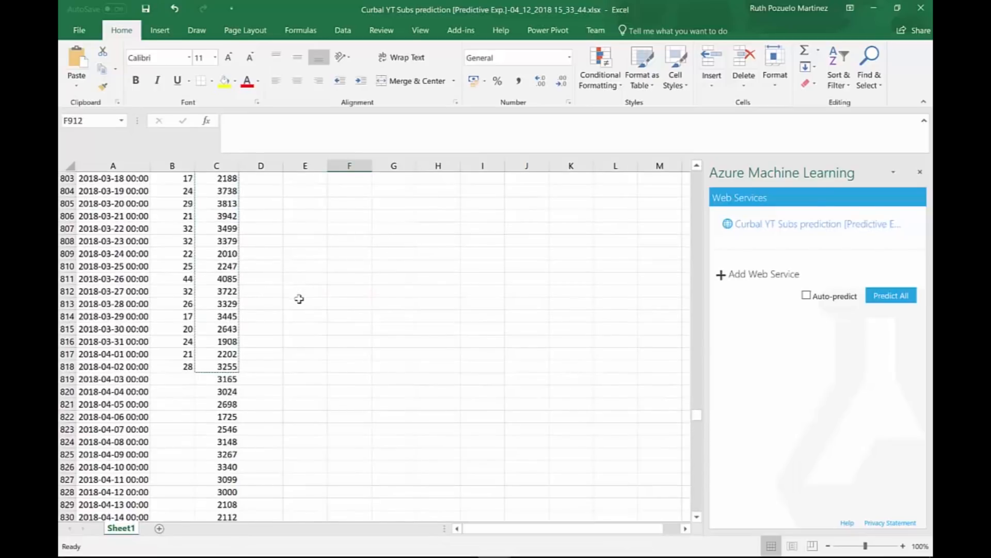
pyautogui.moveTo(186, 382); pyautogui.dragTo(179, 392)
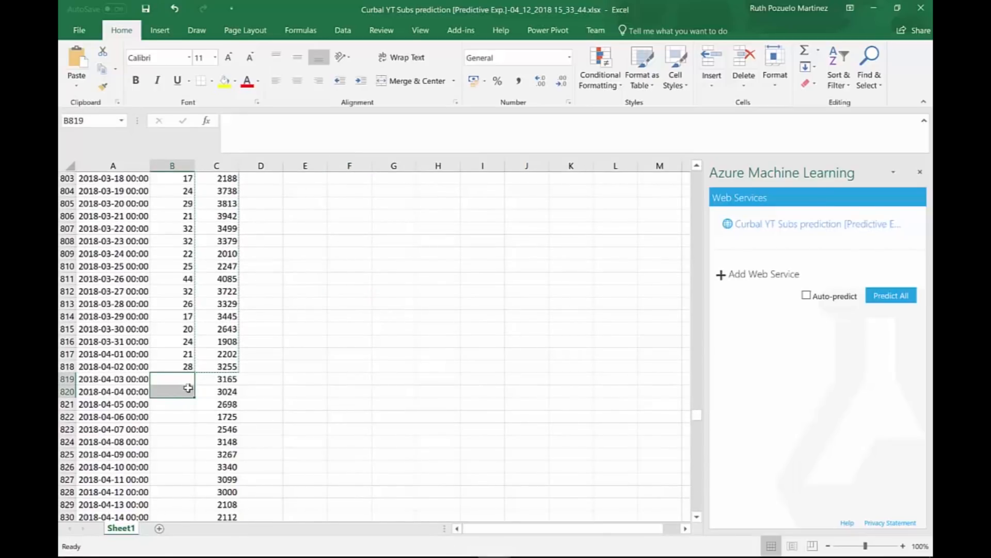
pyautogui.click(361, 329)
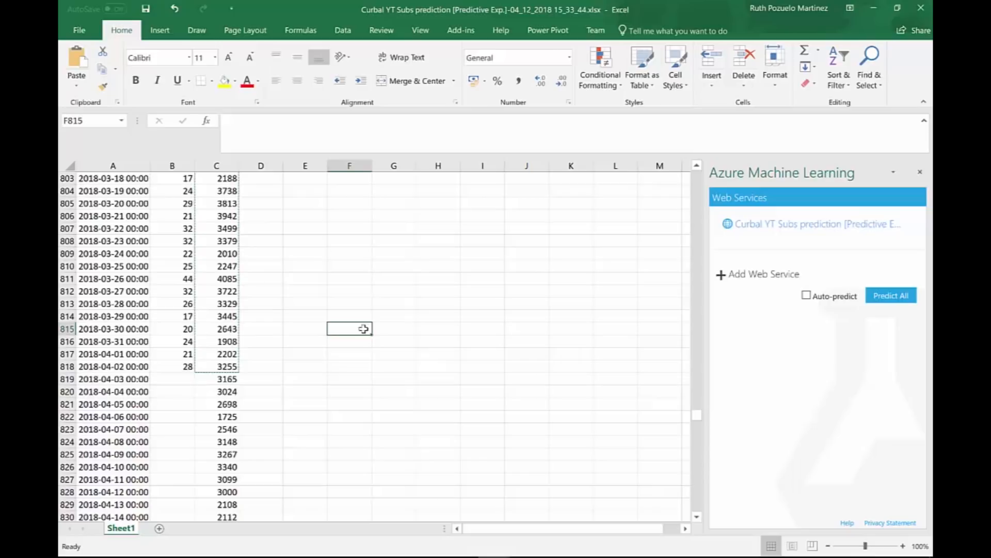
pyautogui.press('Escape')
# - Open the Curbal YT Subs prediction web service in the Azure Machine Learning add-in, and return to the data's first rows
pyautogui.scroll(14, 419, 274)
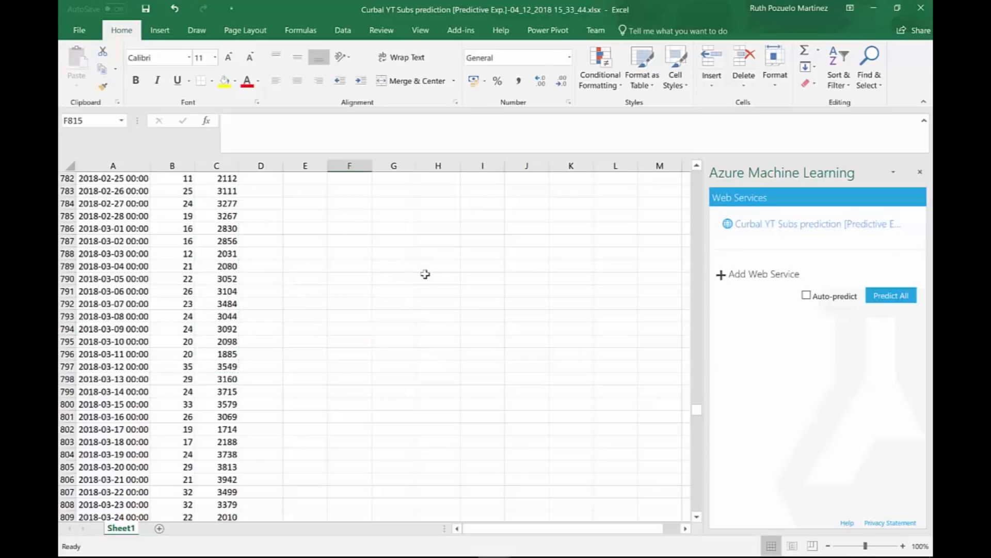
pyautogui.scroll(20, 269, 215)
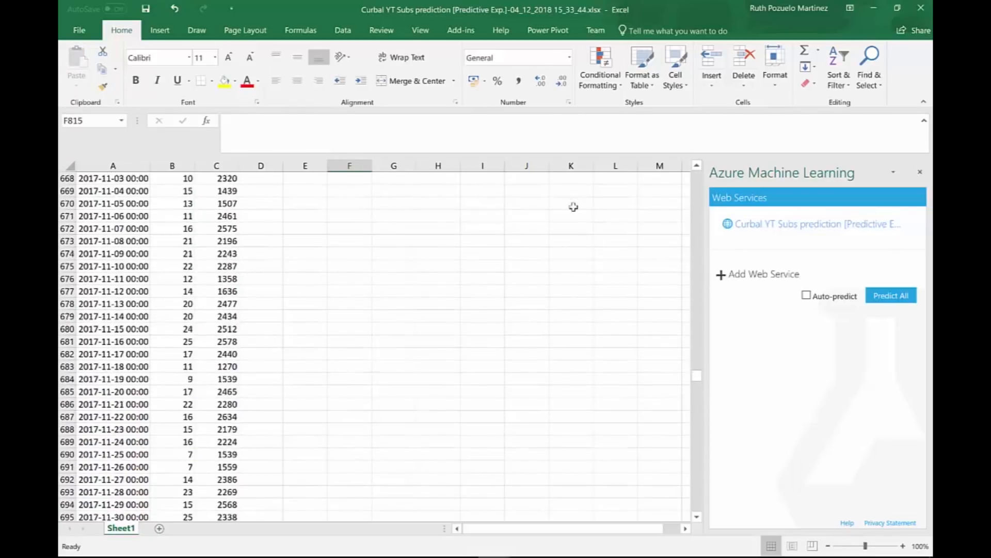
pyautogui.click(848, 227)
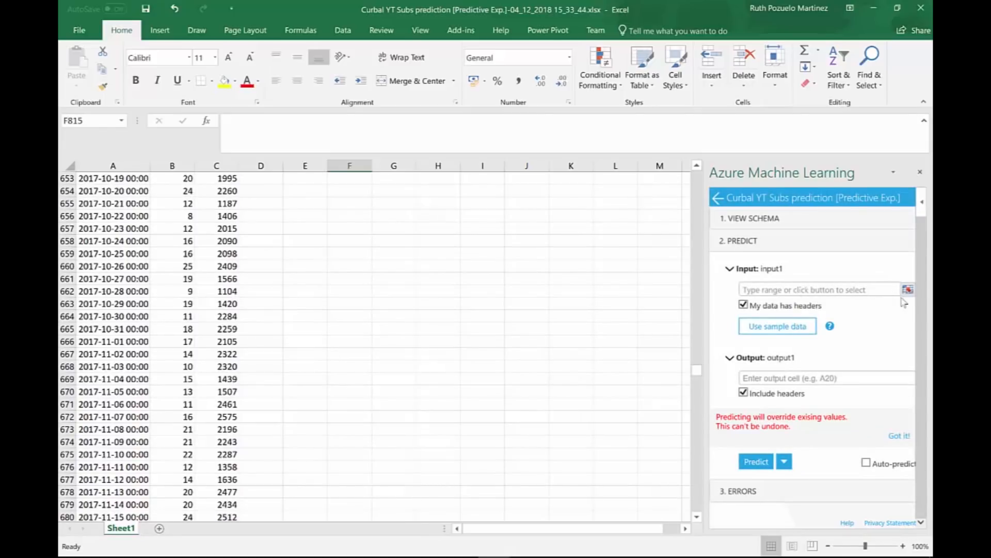
pyautogui.moveTo(699, 374); pyautogui.dragTo(698, 177)
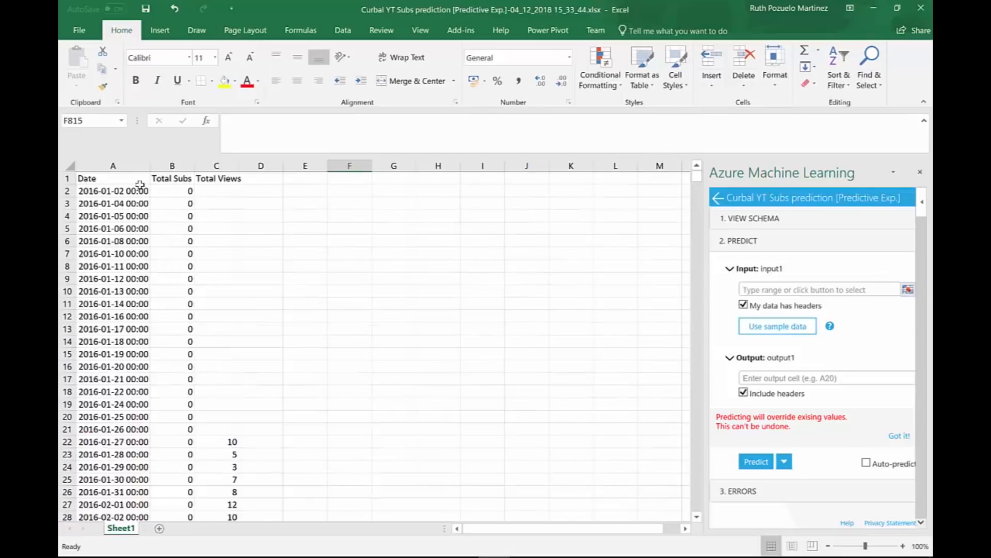
# - Delete rows 2 to 21, the earliest dates that have almost no Total Views values
pyautogui.moveTo(67, 184); pyautogui.dragTo(67, 434)
pyautogui.rightClick(89, 413)
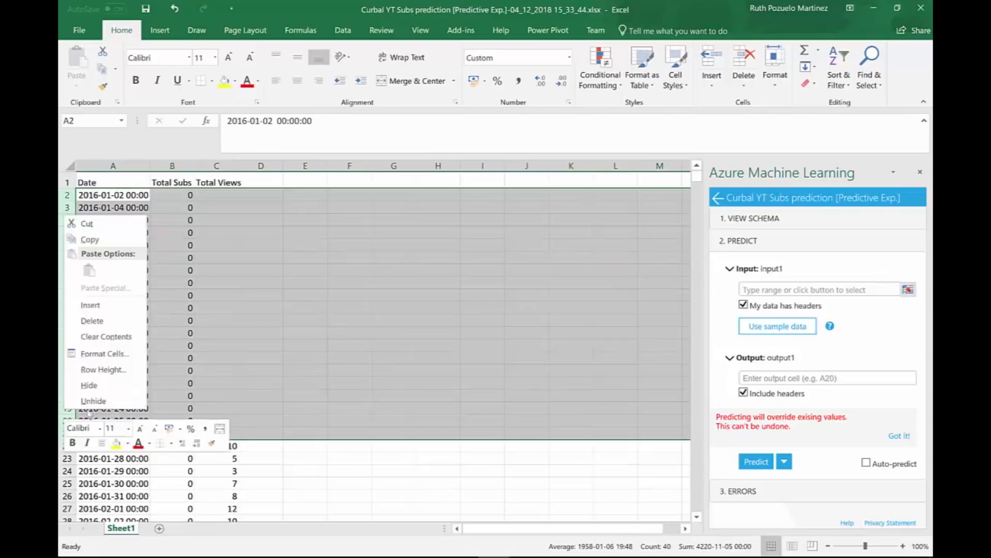
pyautogui.click(88, 321)
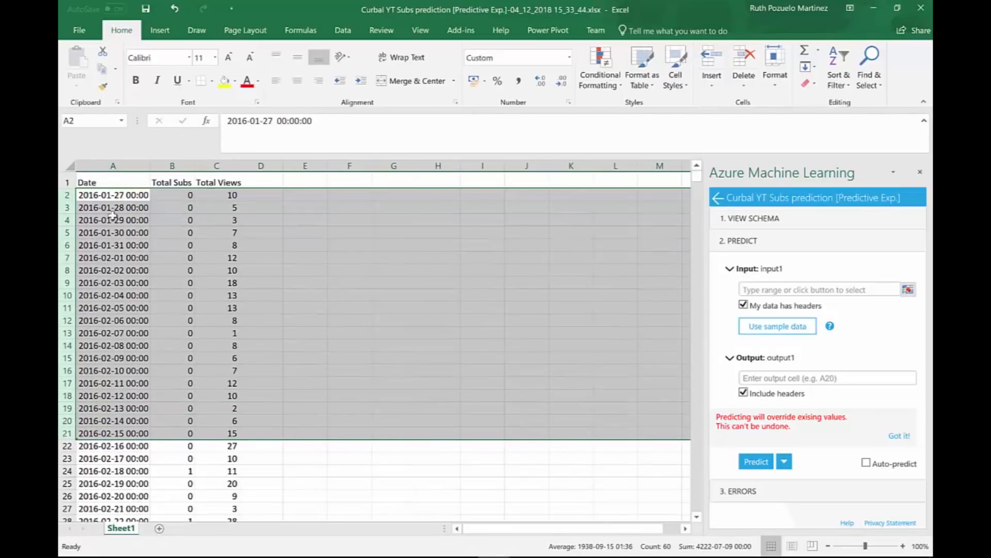
pyautogui.click(384, 292)
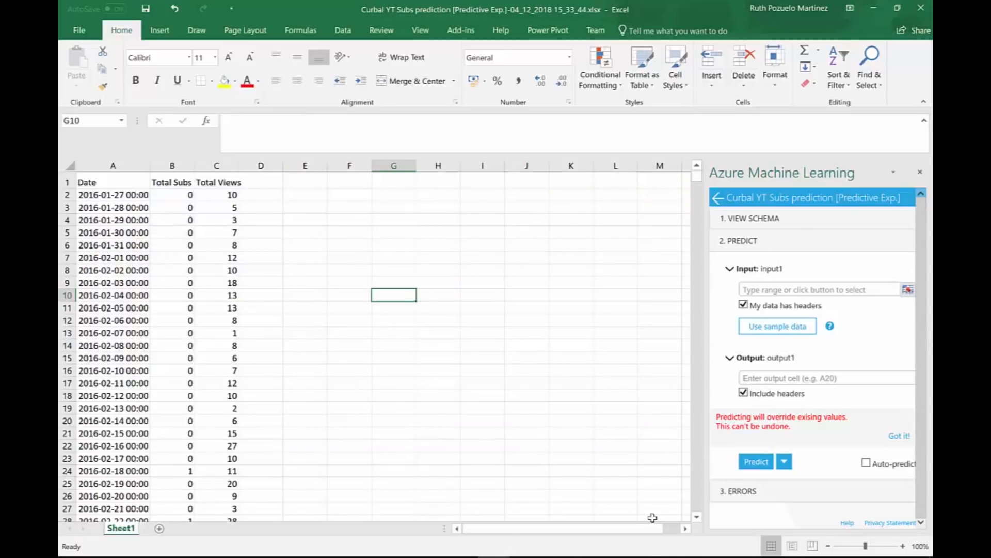
pyautogui.click(906, 290)
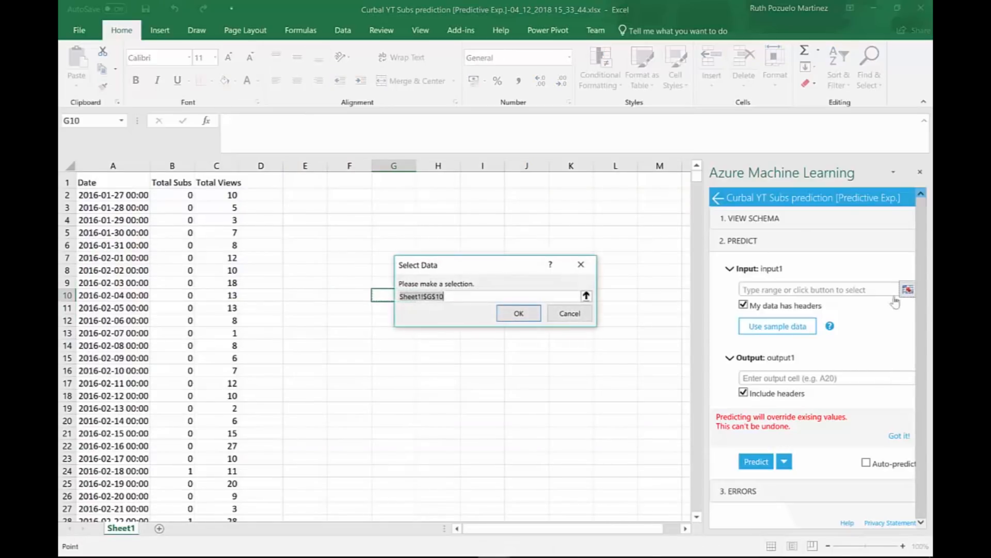
pyautogui.click(119, 165)
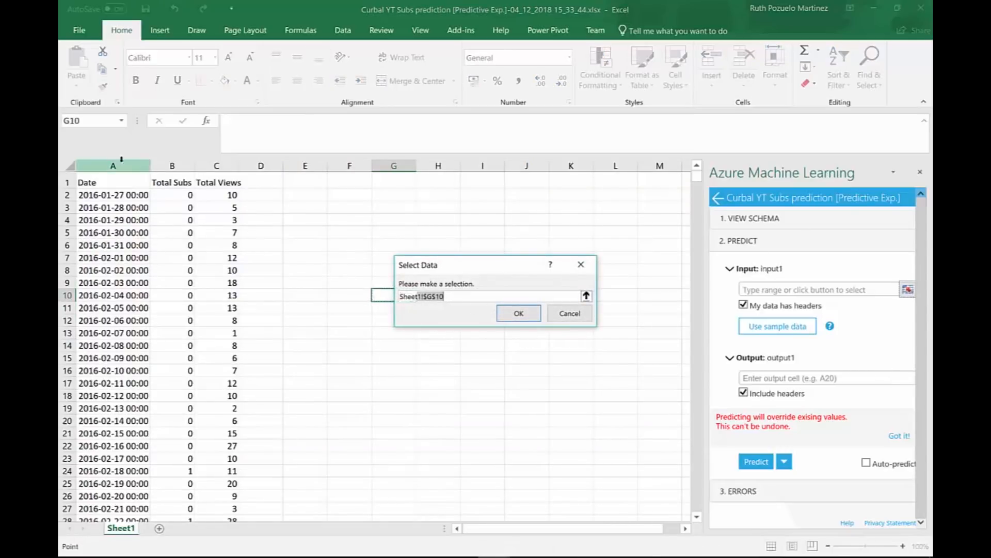
pyautogui.click(519, 314)
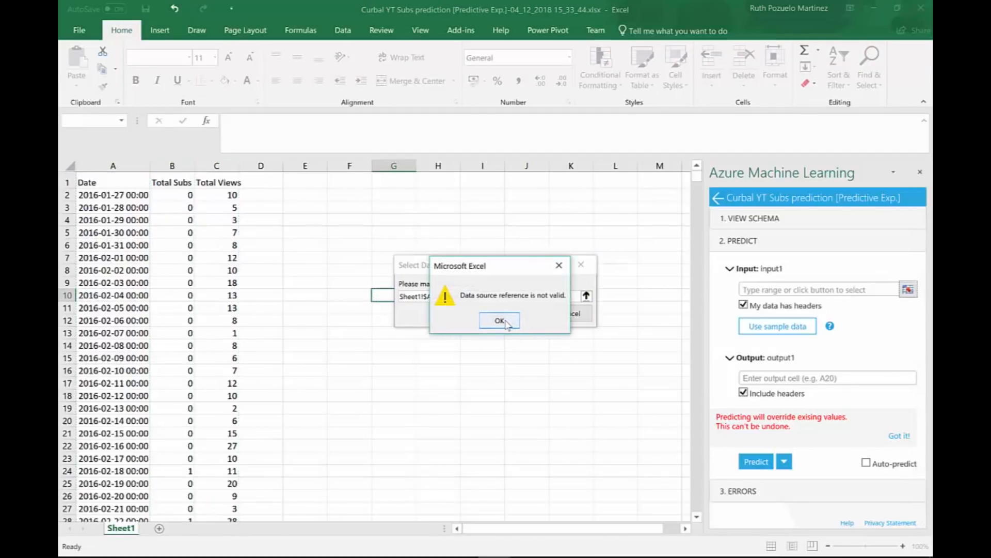
pyautogui.click(499, 320)
pyautogui.click(556, 317)
# - Move the Total Subs column behind Total Views and delete the emptied column B
pyautogui.click(174, 166)
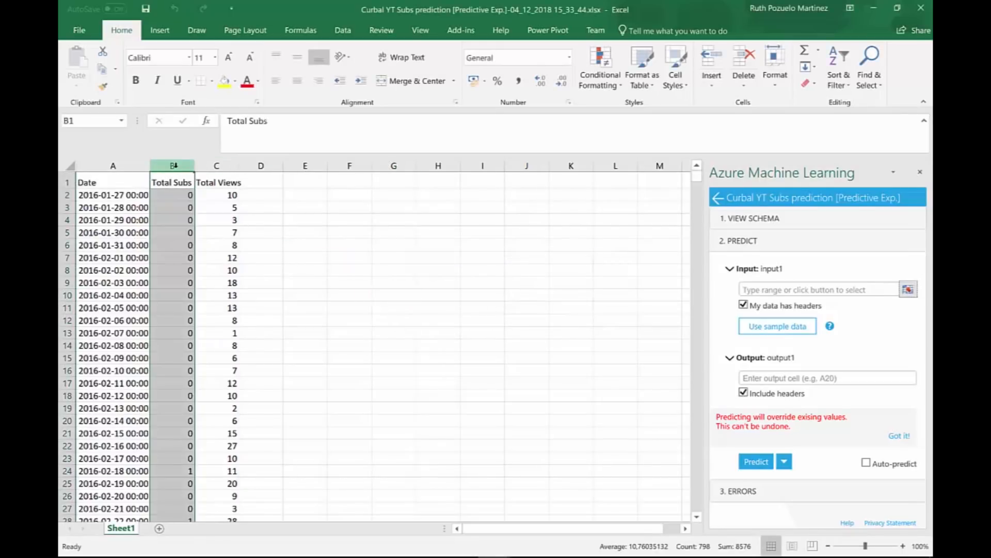
pyautogui.click(263, 166)
pyautogui.hotkey('ctrl', 'v')
pyautogui.click(172, 165)
pyautogui.rightClick(173, 168)
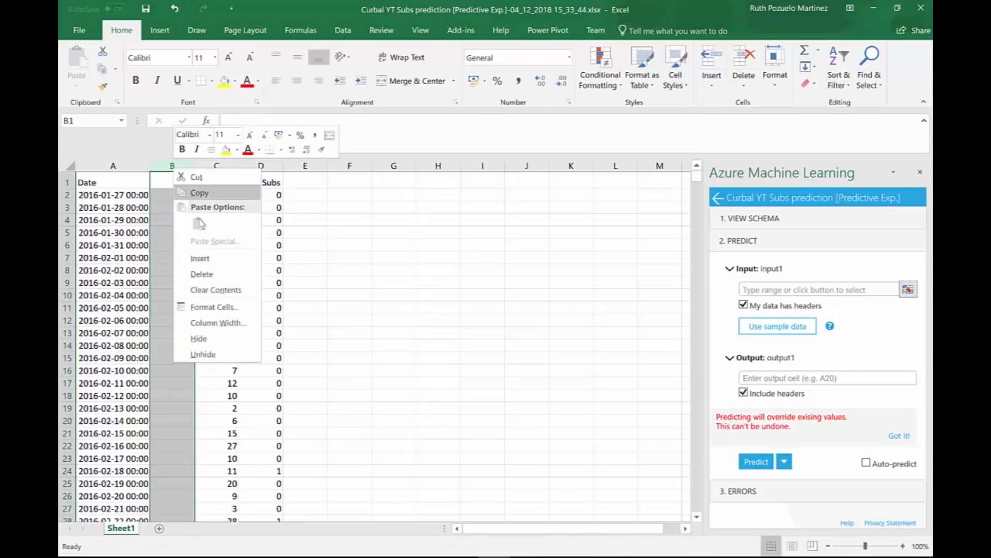
pyautogui.click(201, 274)
pyautogui.click(394, 245)
# - Set the web service's input range to the whole Date and Total Views columns, Sheet1!A:B
pyautogui.click(909, 290)
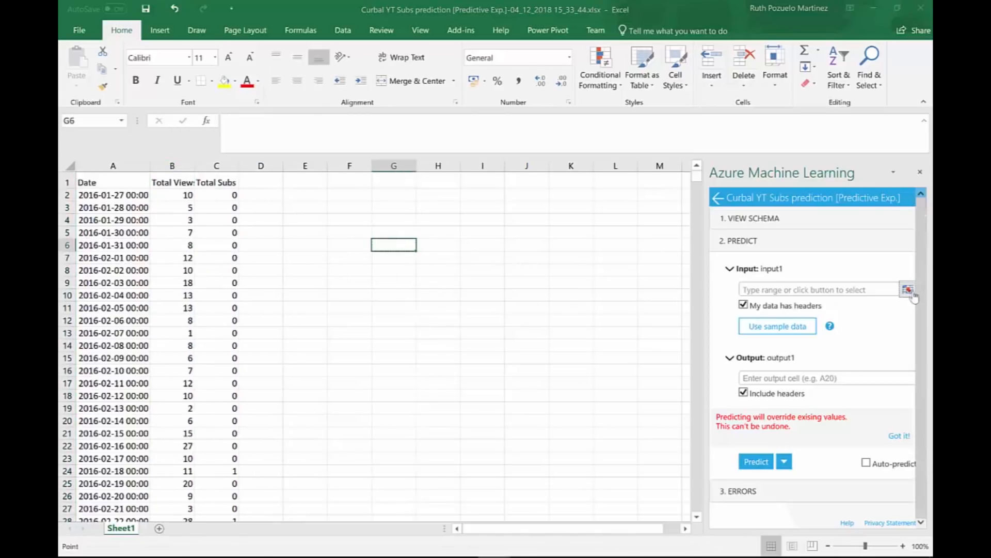
pyautogui.moveTo(129, 165); pyautogui.dragTo(162, 173)
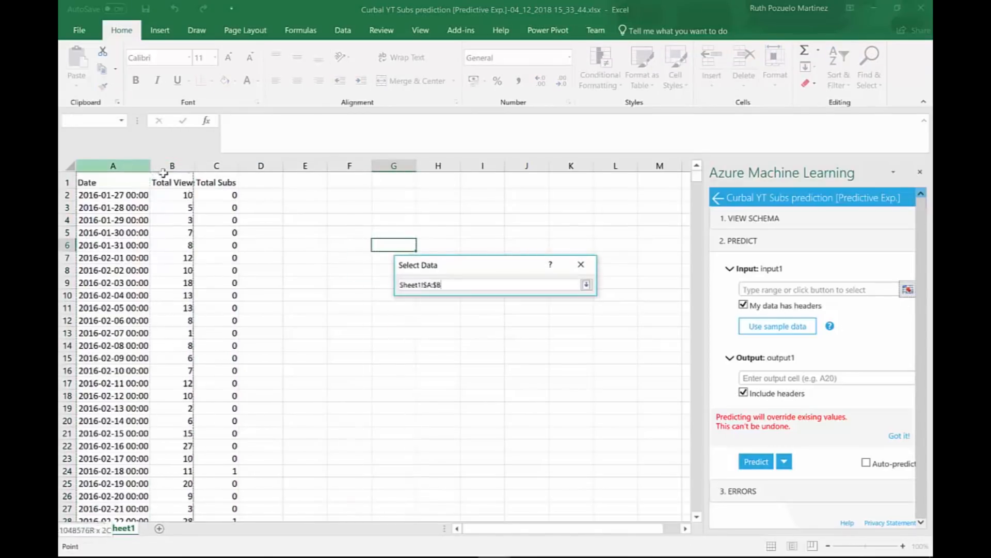
pyautogui.click(517, 313)
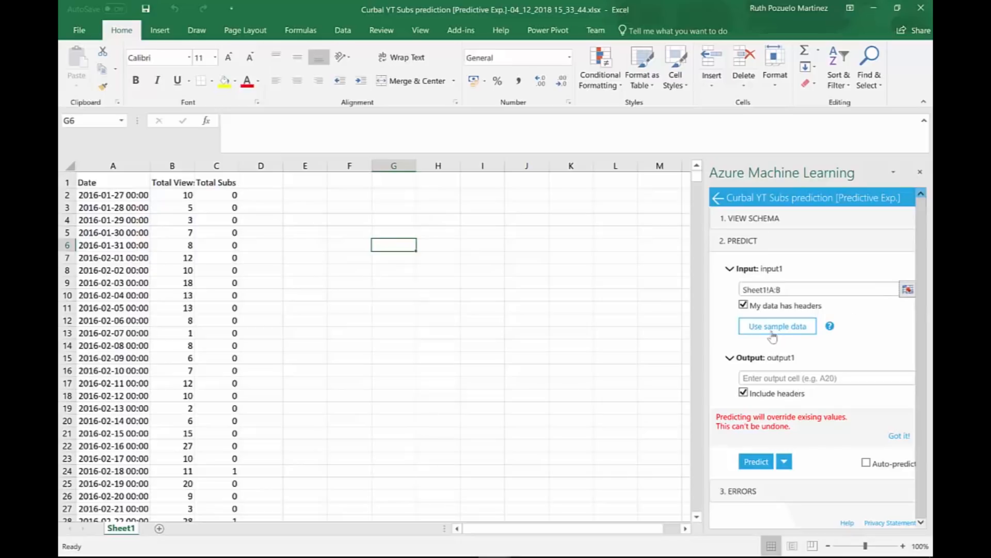
# - Set the prediction output cell to Sheet1!D1, dismiss the overwrite warning, and run the prediction
pyautogui.click(777, 378)
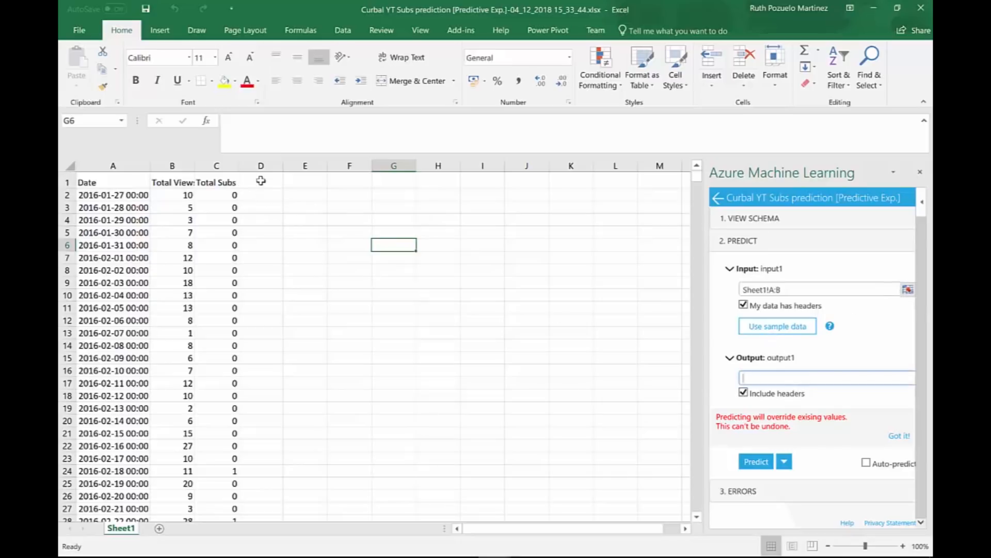
pyautogui.click(261, 180)
pyautogui.click(774, 378)
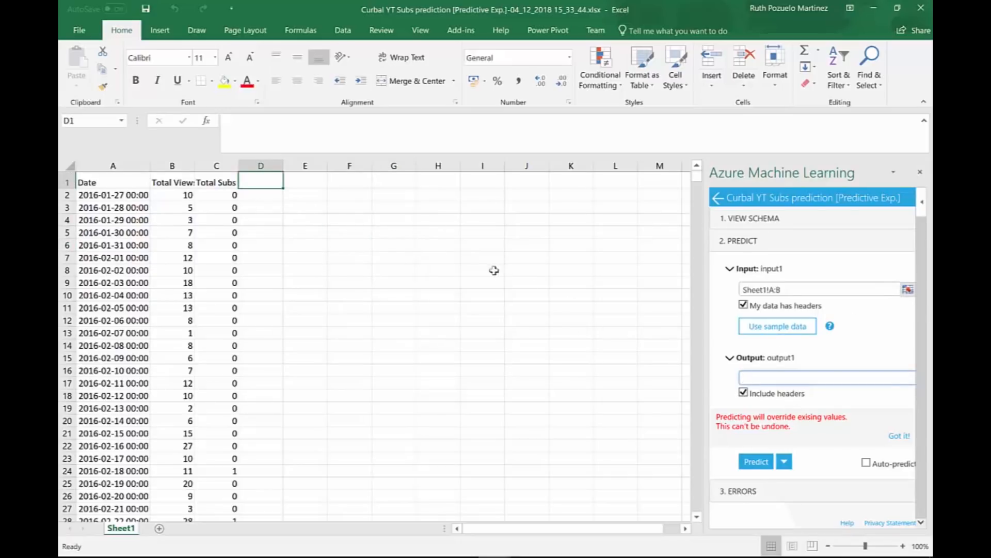
pyautogui.write('d1')
pyautogui.click(835, 410)
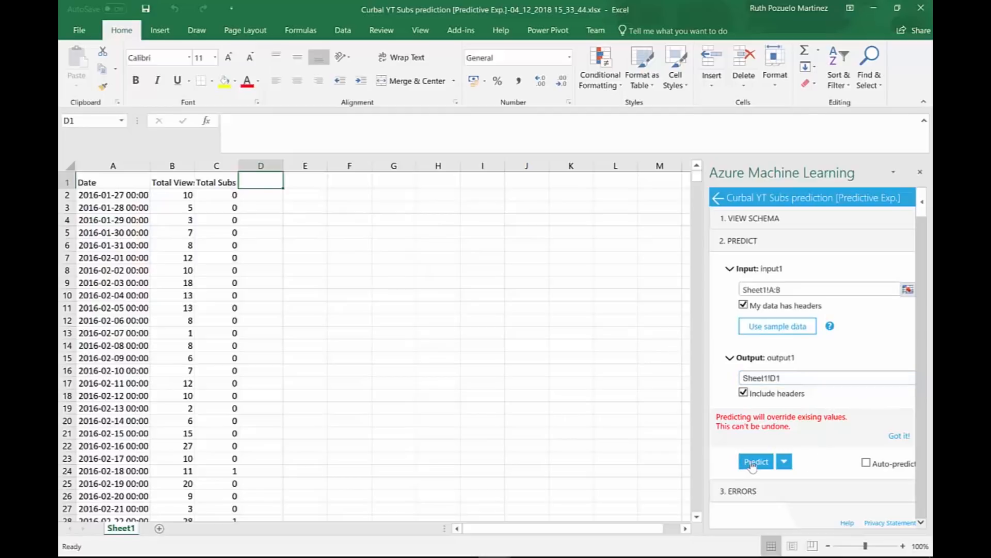
pyautogui.click(898, 437)
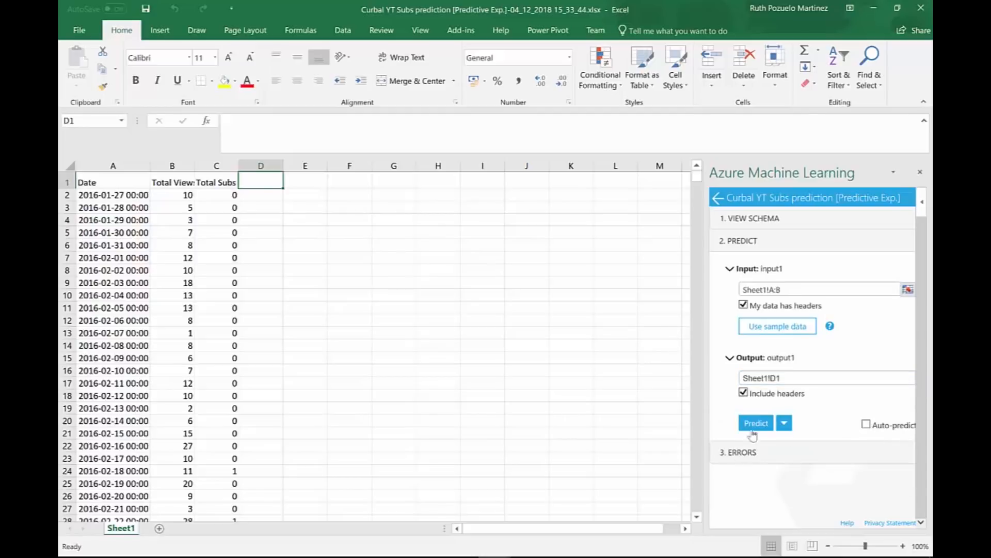
pyautogui.click(758, 425)
pyautogui.click(908, 291)
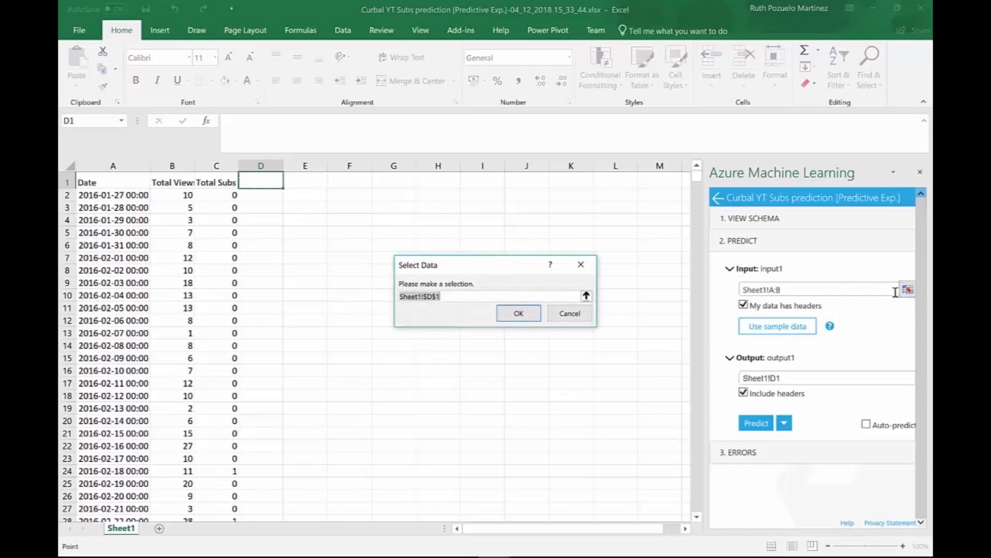
pyautogui.moveTo(103, 182); pyautogui.dragTo(192, 511)
pyautogui.click(584, 312)
# - Set the prediction input range to only the filled Date and Total Views cells, Sheet1!A1:B889, and run the prediction
pyautogui.click(907, 289)
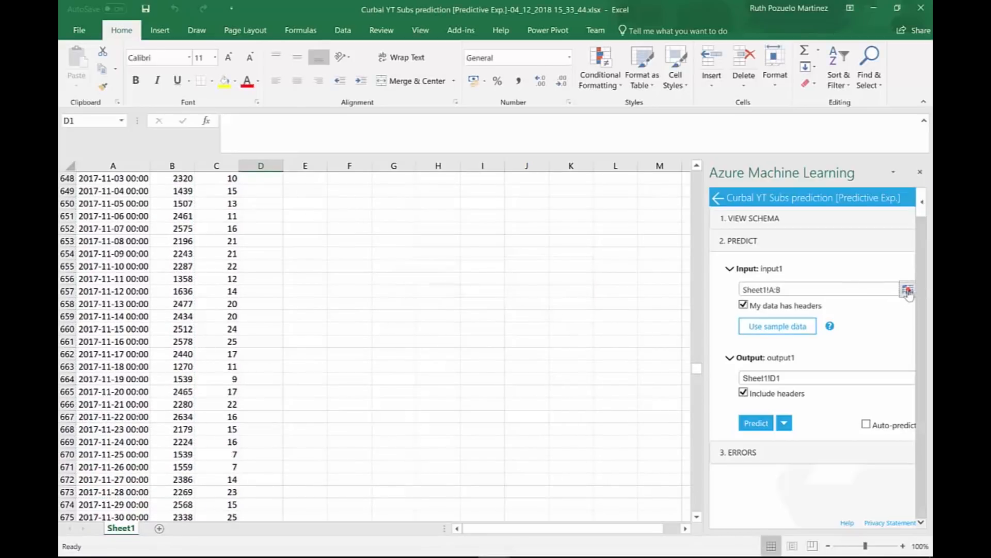
pyautogui.click(98, 165)
pyautogui.moveTo(96, 183); pyautogui.dragTo(170, 188)
pyautogui.hotkey('ctrl', 'shift', 'Down')
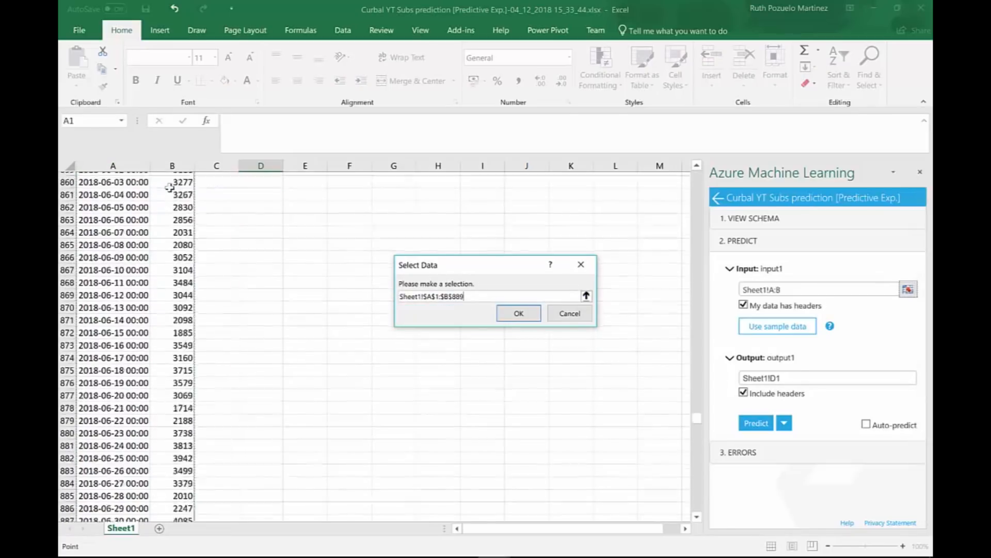
pyautogui.click(519, 314)
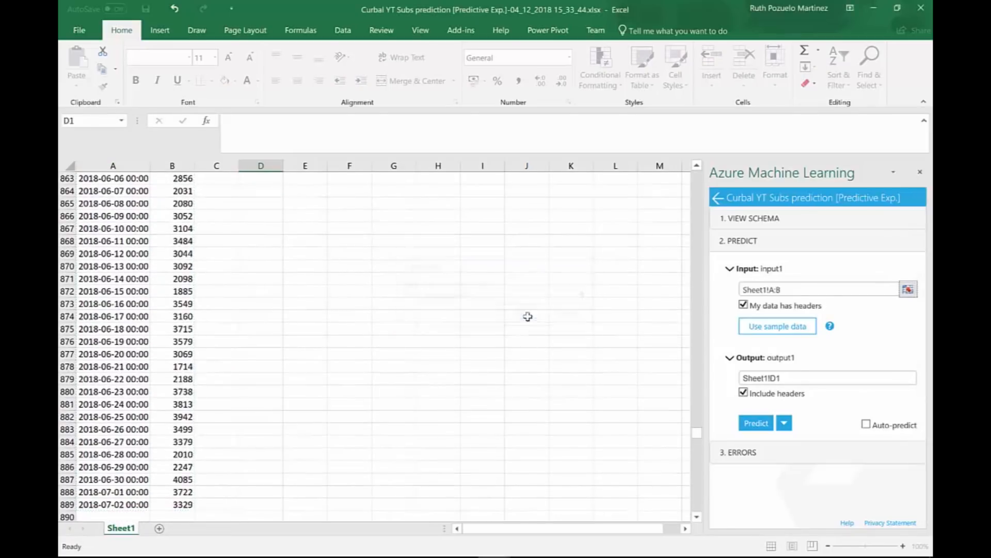
pyautogui.click(759, 426)
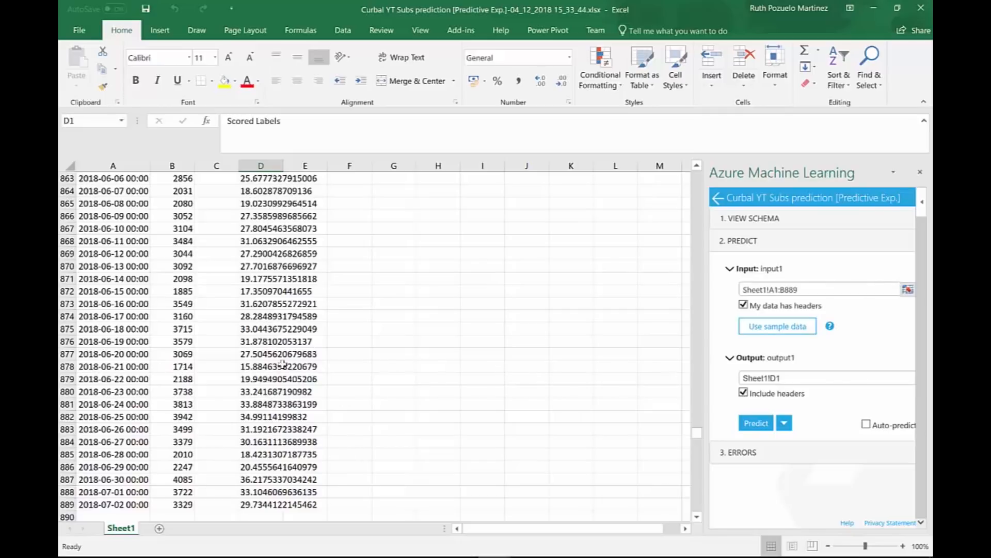
# - Copy columns A to D with the predictions and paste them as values into a new sheet from cell A1
pyautogui.click(290, 378)
pyautogui.scroll(20, 278, 351)
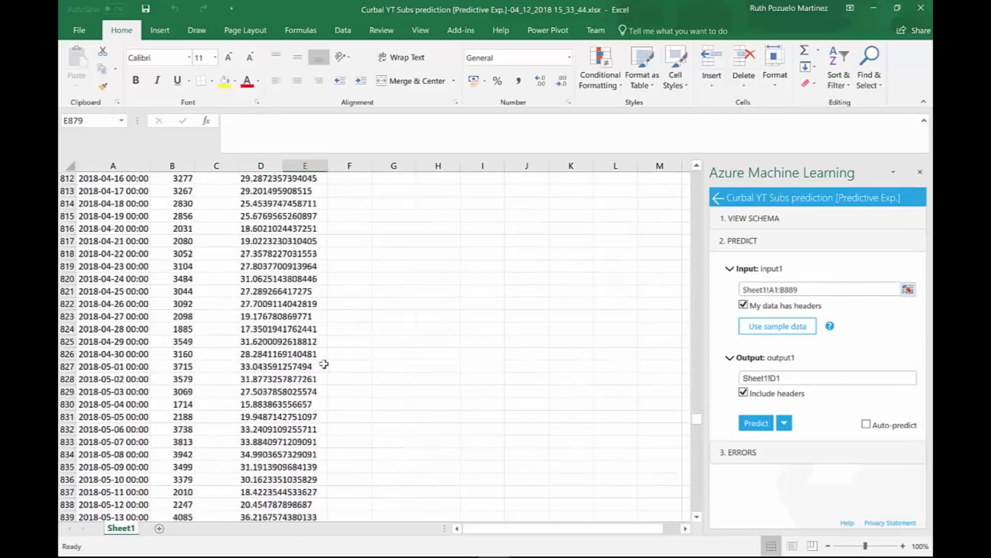
pyautogui.scroll(2, 274, 334)
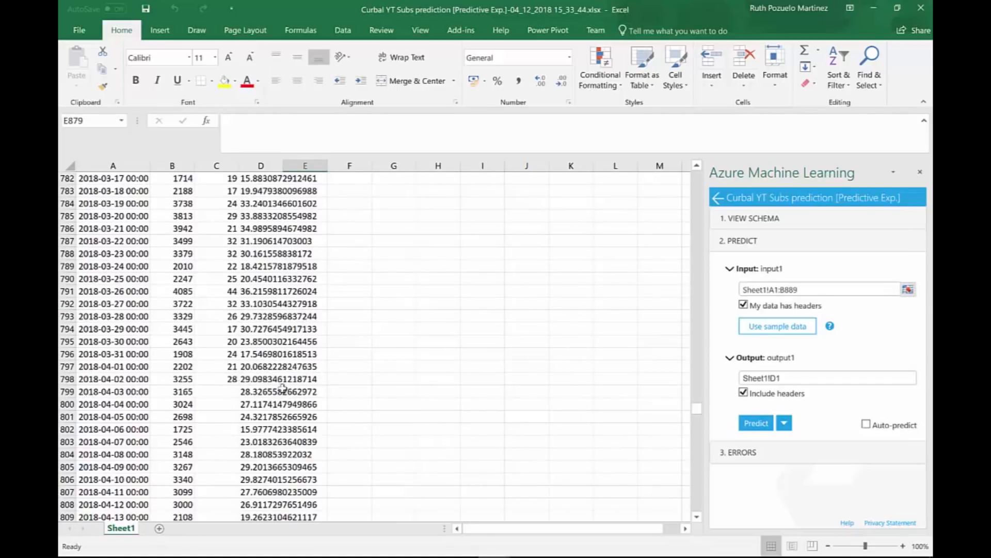
pyautogui.scroll(13, 473, 248)
pyautogui.moveTo(113, 166); pyautogui.dragTo(251, 164)
pyautogui.hotkey('ctrl', 'c')
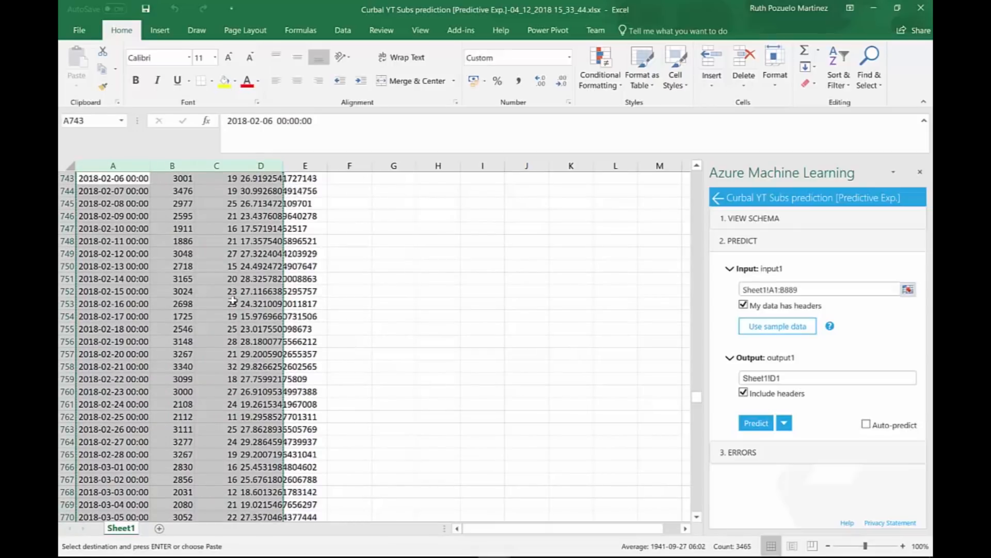
pyautogui.click(159, 528)
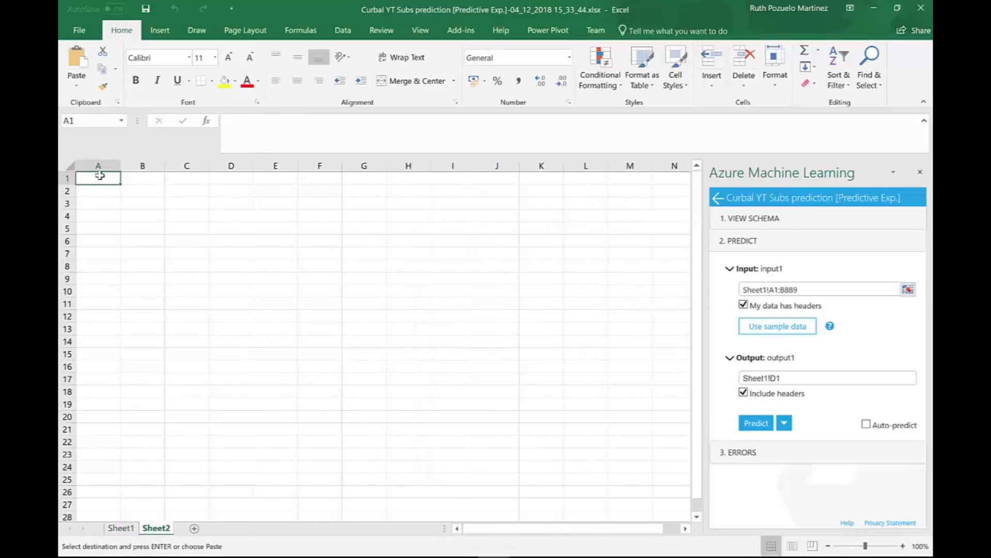
pyautogui.rightClick(100, 176)
pyautogui.click(143, 229)
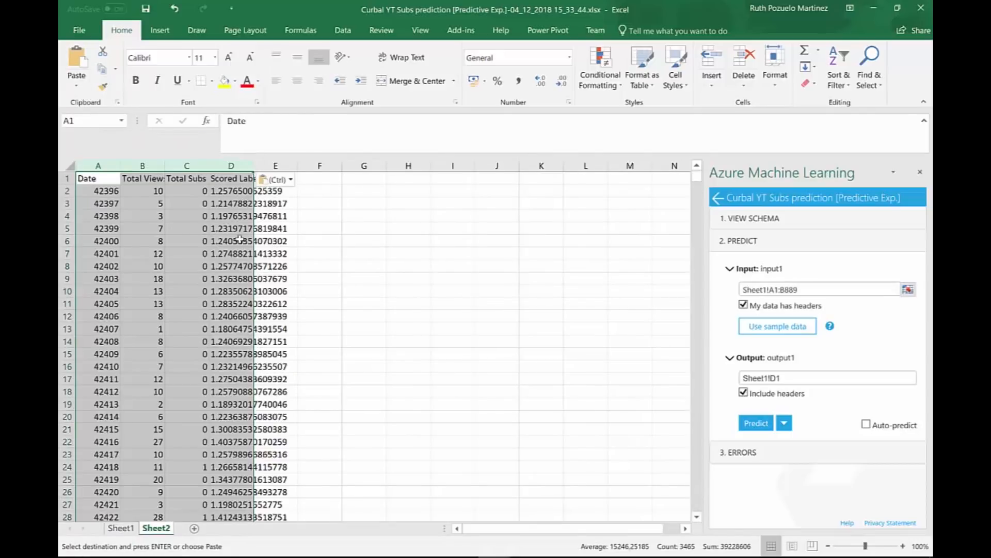
pyautogui.click(381, 253)
# - Replace every decimal point with a comma in the Scored Labels column of Sheet2
pyautogui.click(232, 166)
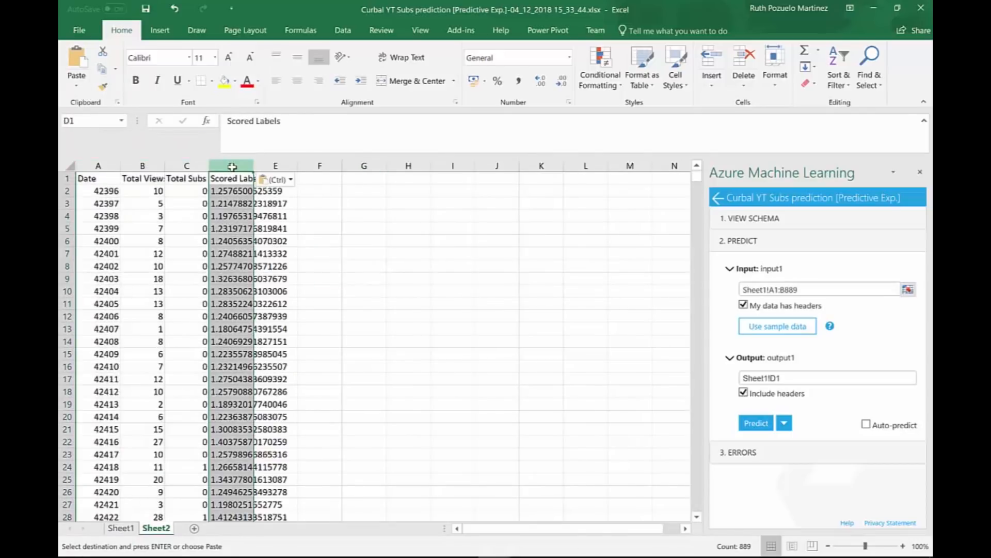
pyautogui.hotkey('ctrl', 'f')
pyautogui.click(404, 256)
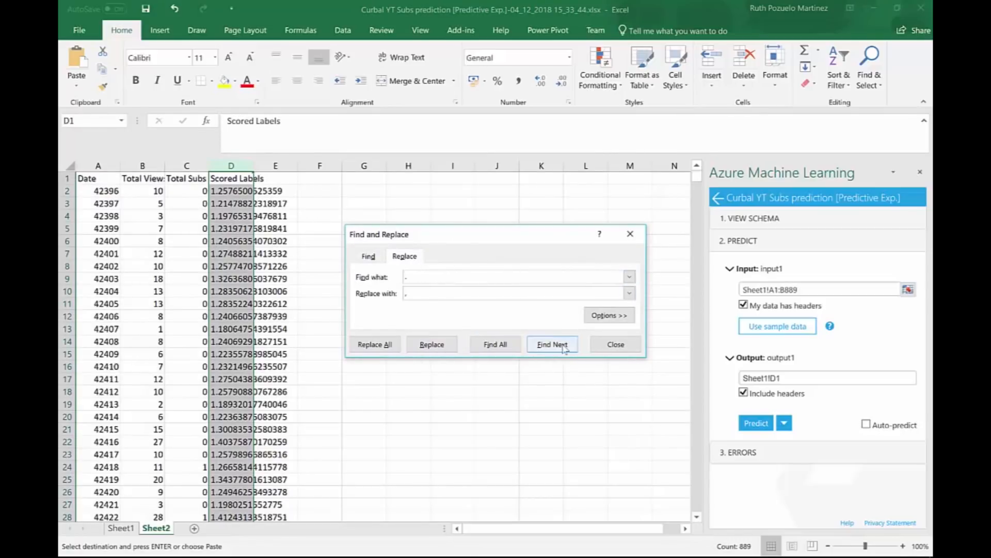
pyautogui.click(397, 347)
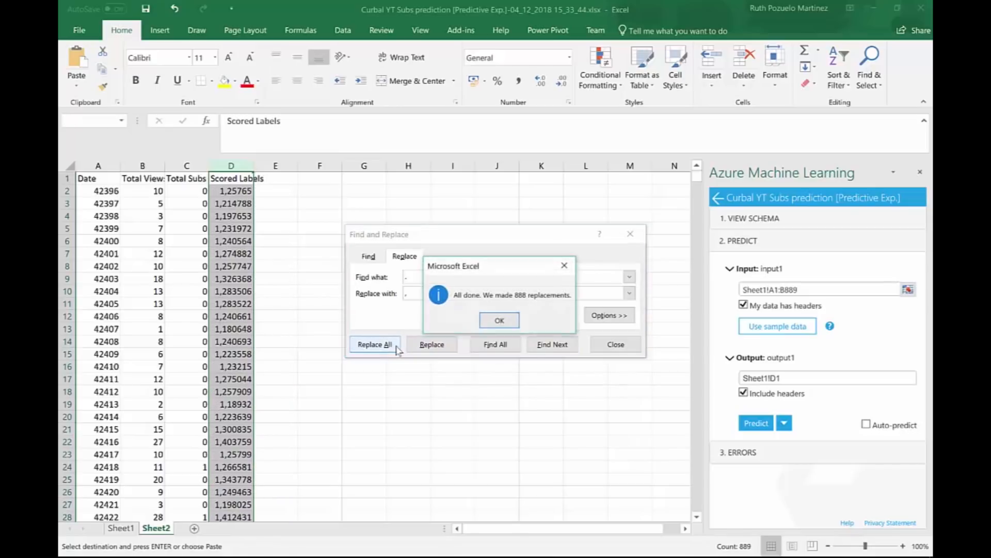
pyautogui.click(499, 320)
pyautogui.click(616, 344)
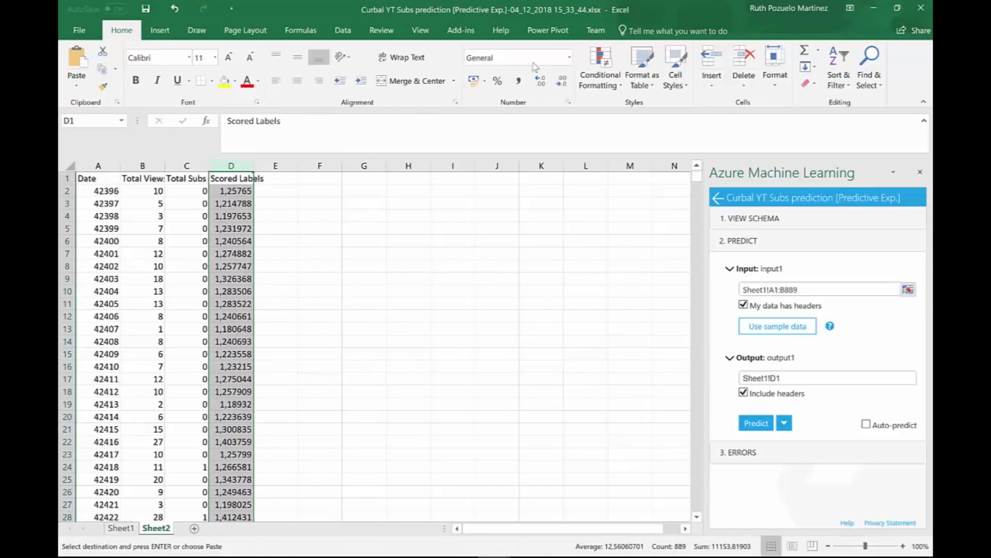
# - Format the Scored Labels column as Number with no decimal places
pyautogui.click(569, 58)
pyautogui.click(556, 100)
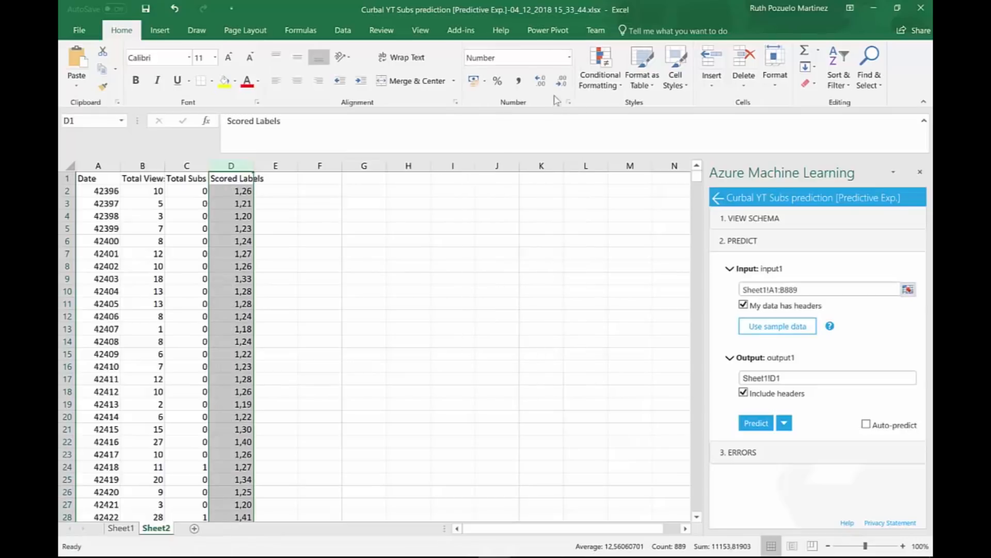
pyautogui.click(540, 81)
pyautogui.click(564, 83)
pyautogui.click(564, 83)
pyautogui.click(564, 83)
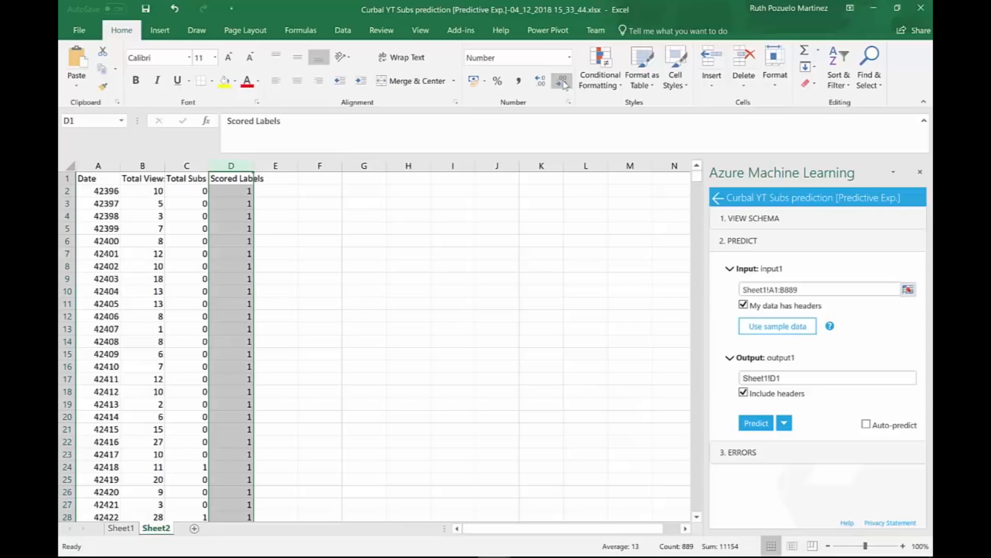
pyautogui.click(345, 241)
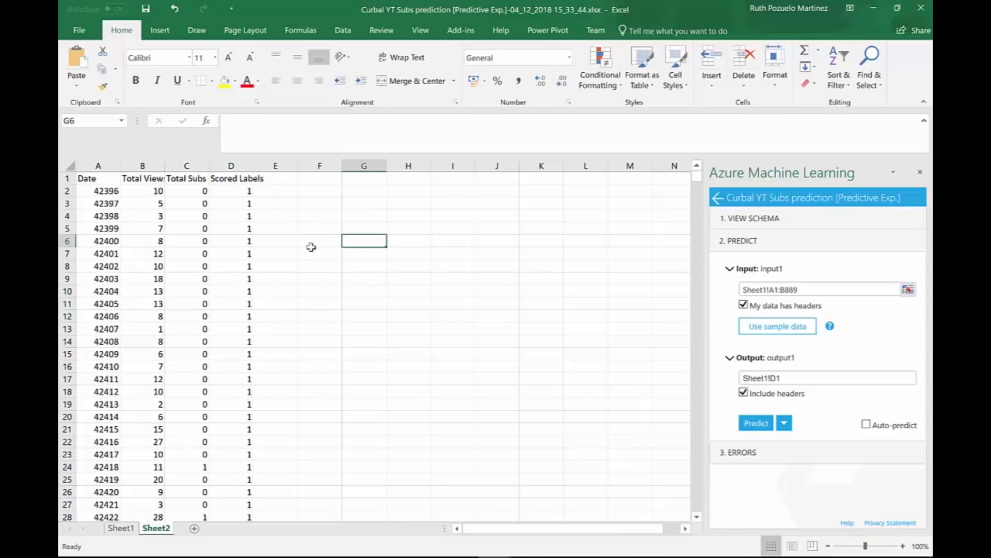
# - Compare the Scored Labels with Total Subs in the lower rows, and format the Date column as Short Date
pyautogui.click(280, 189)
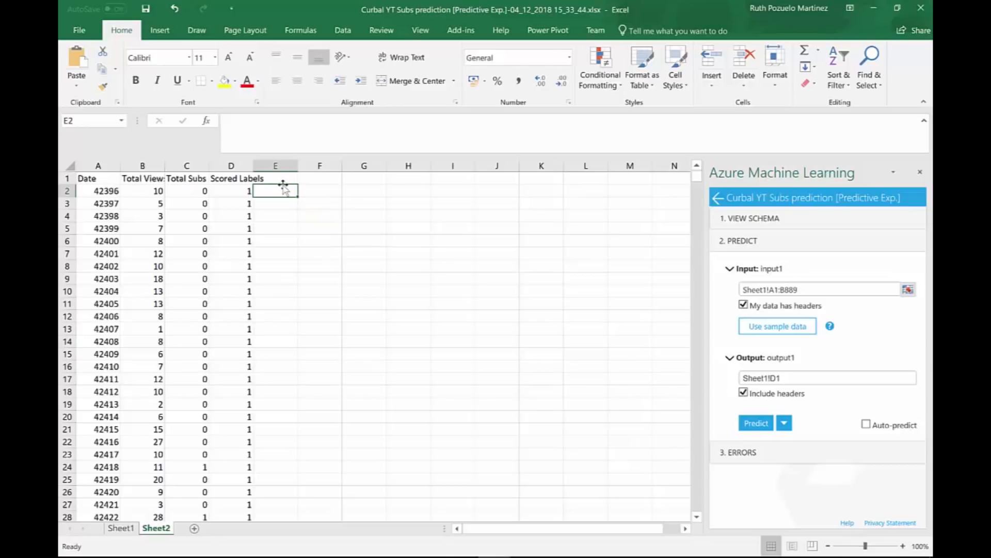
pyautogui.moveTo(233, 190); pyautogui.dragTo(234, 409)
pyautogui.click(453, 240)
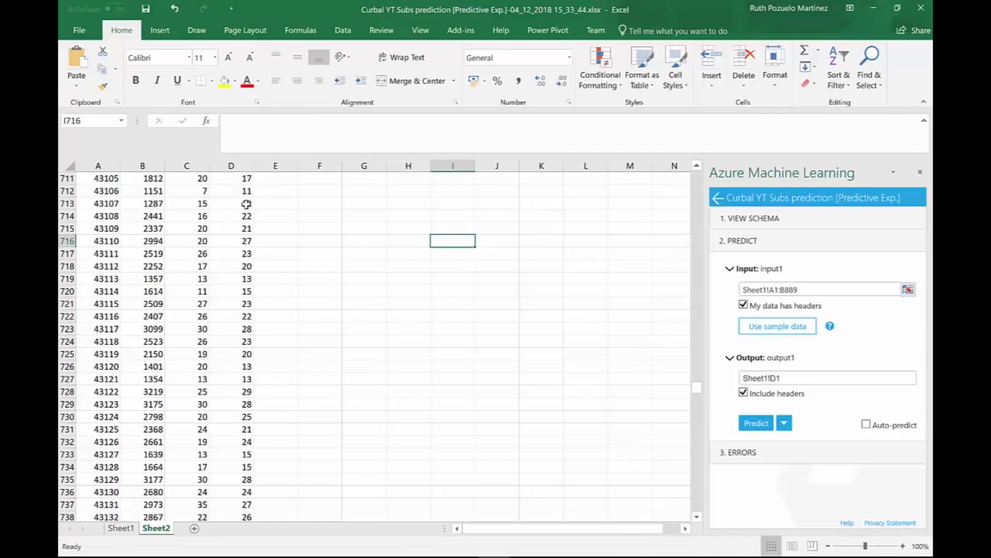
pyautogui.click(106, 177)
pyautogui.hotkey('ctrl', 'space')
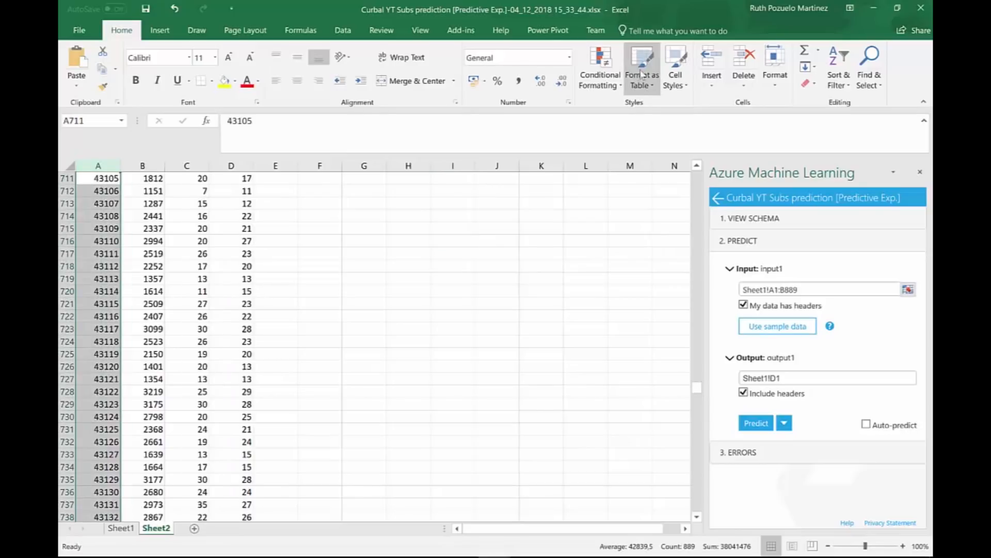
pyautogui.click(570, 58)
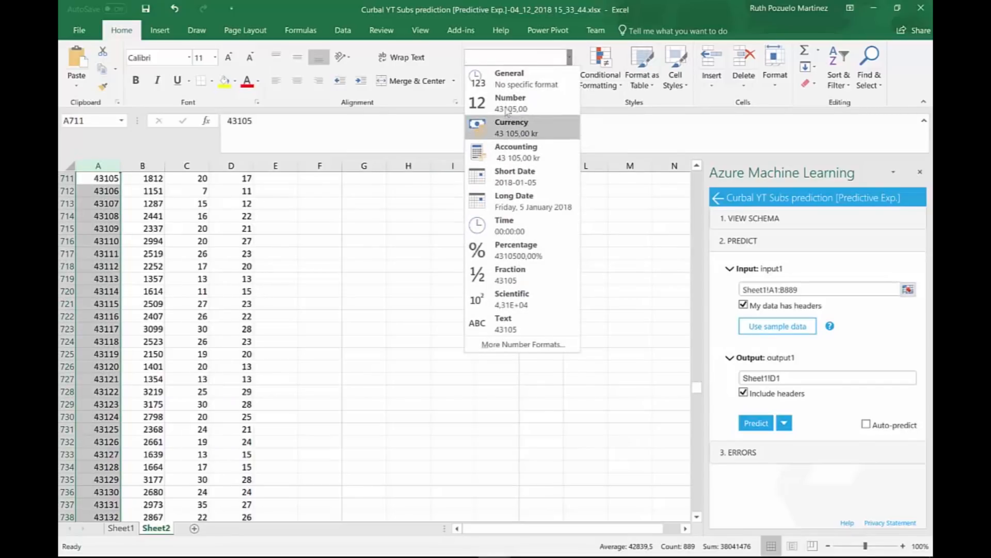
pyautogui.click(516, 177)
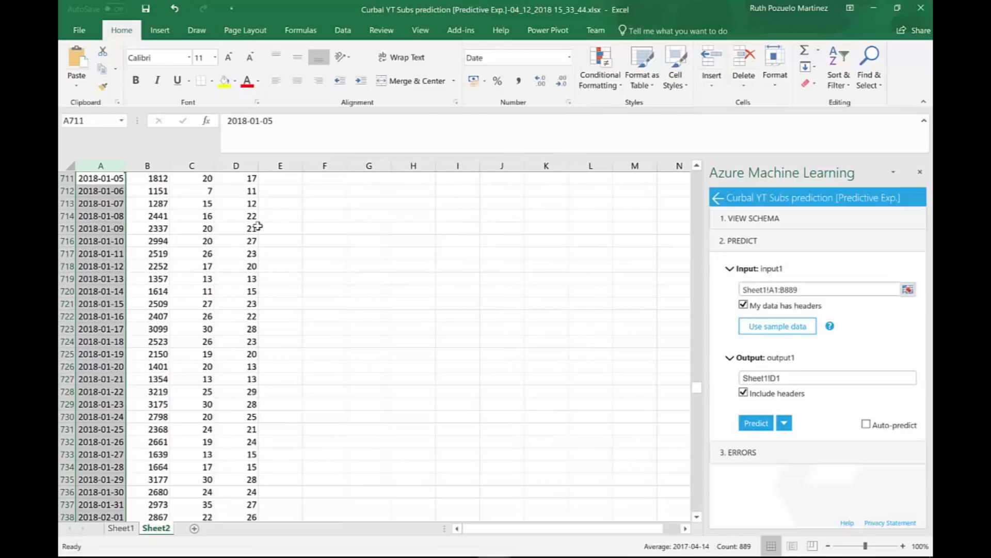
# - Review the Scored Labels down to the future dates, and fill the 2018-05-20 row from A846 to D846 with yellow
pyautogui.click(329, 281)
pyautogui.moveTo(701, 395); pyautogui.dragTo(697, 178)
pyautogui.moveTo(242, 190); pyautogui.dragTo(233, 268)
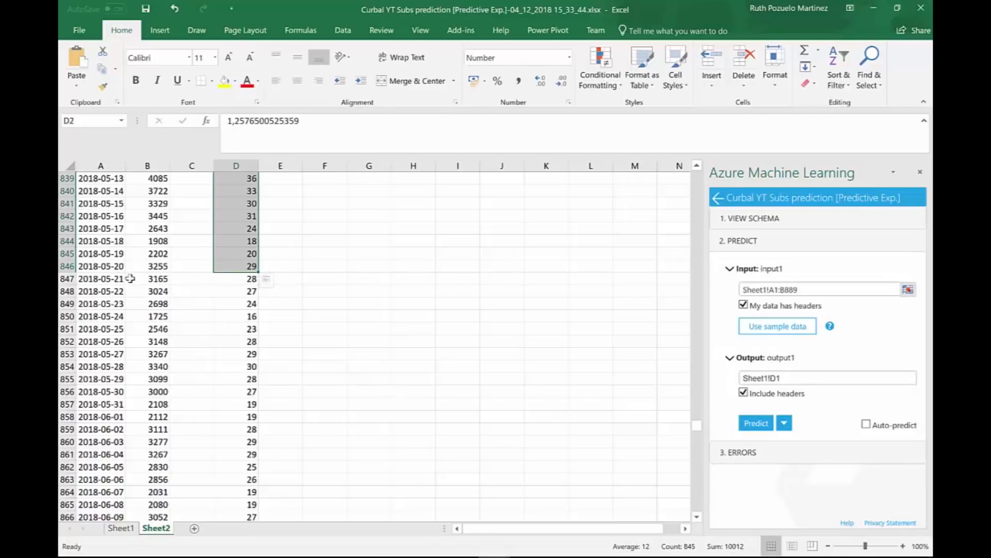
pyautogui.moveTo(90, 267); pyautogui.dragTo(250, 266)
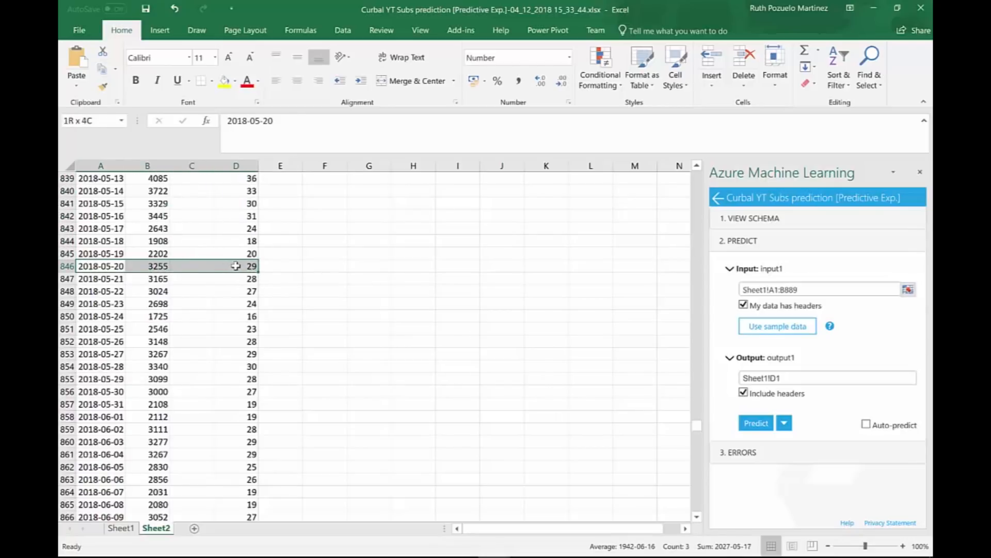
pyautogui.click(224, 83)
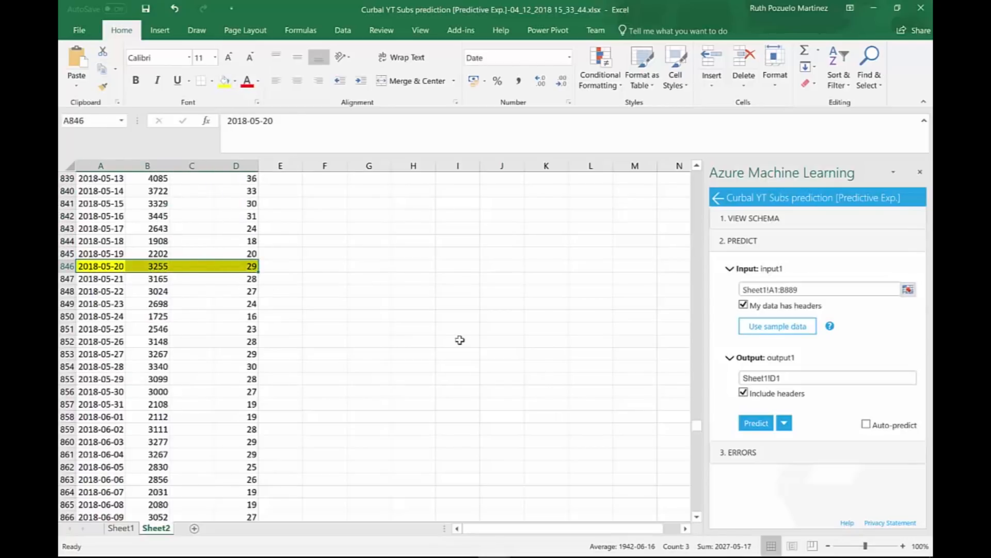